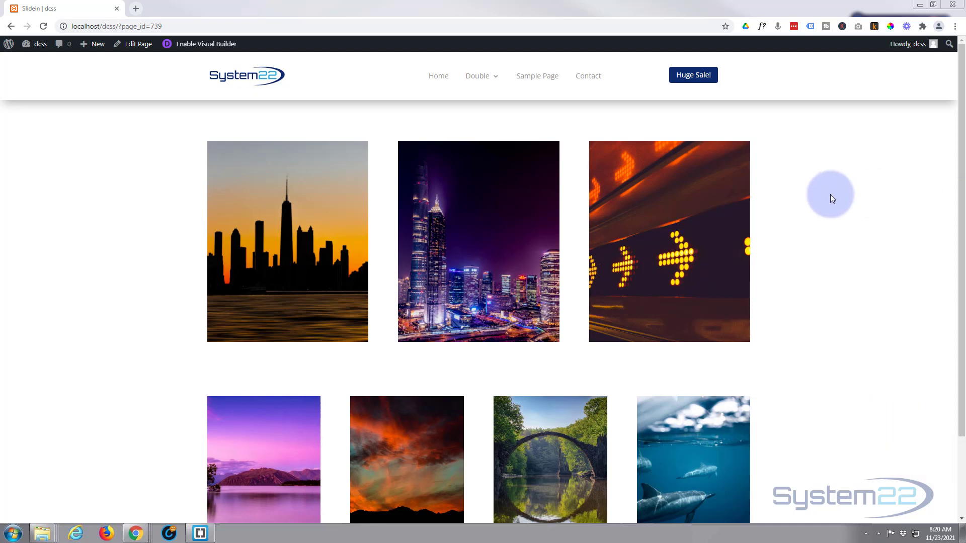
- Preview the hover overlays on the three large images in the page's first row
{"action": "mouse_move", "coordinate": [718, 216]}
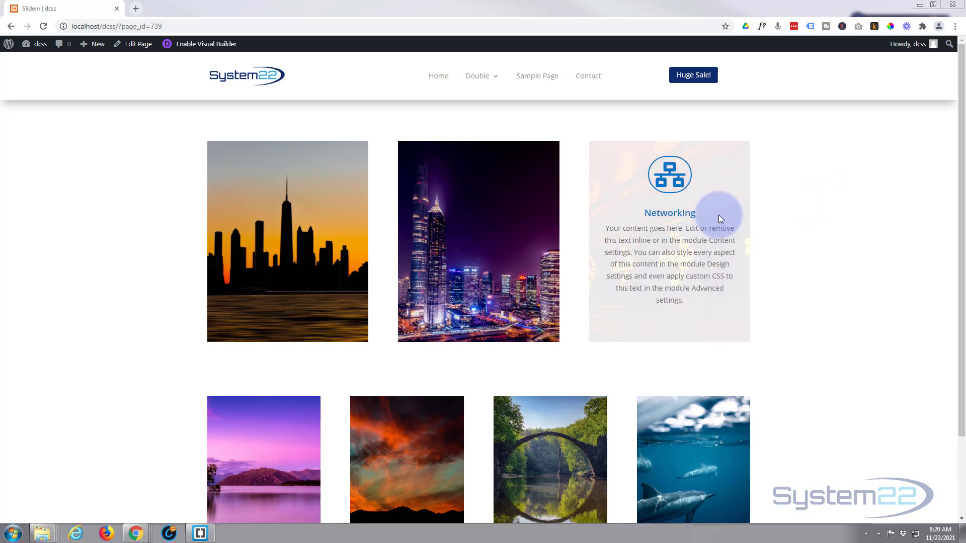
{"action": "mouse_move", "coordinate": [504, 215]}
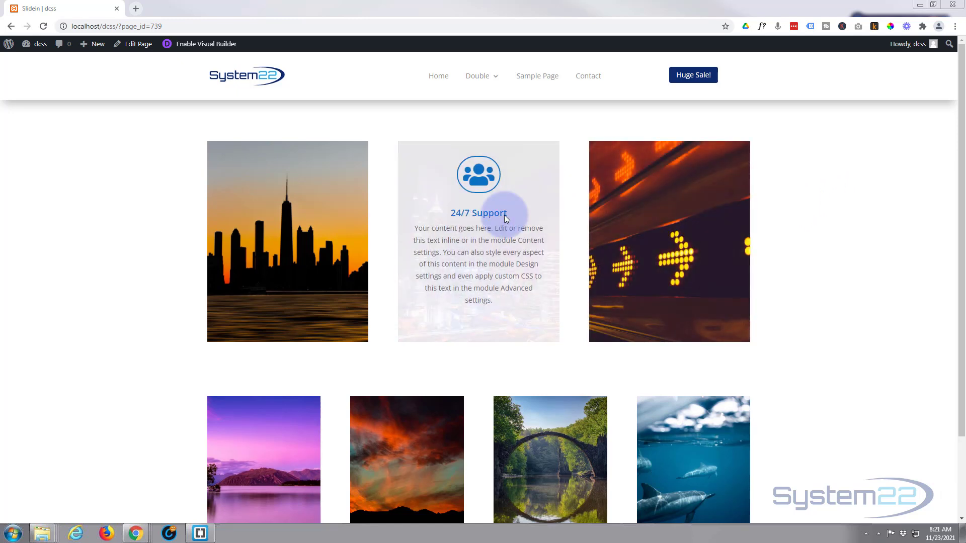
{"action": "mouse_move", "coordinate": [294, 227]}
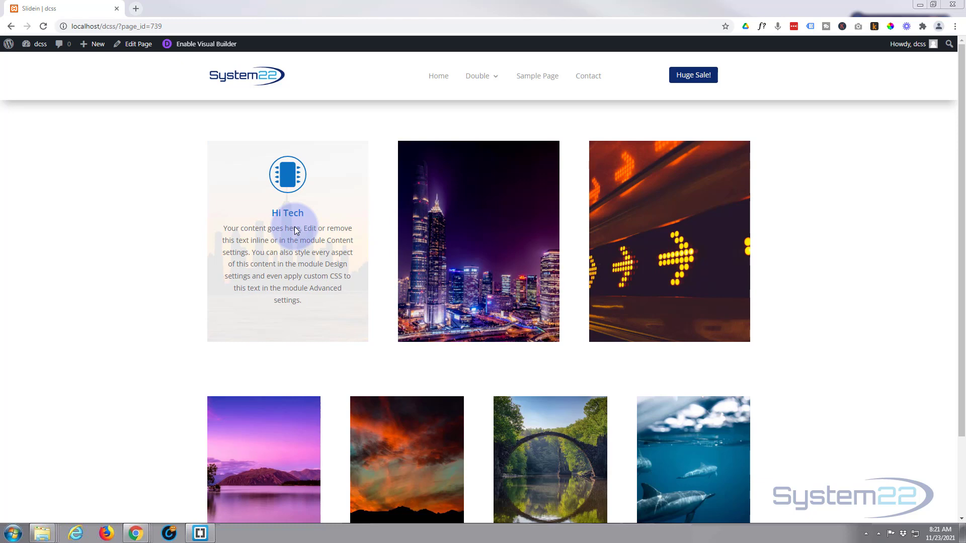
{"action": "mouse_move", "coordinate": [252, 242]}
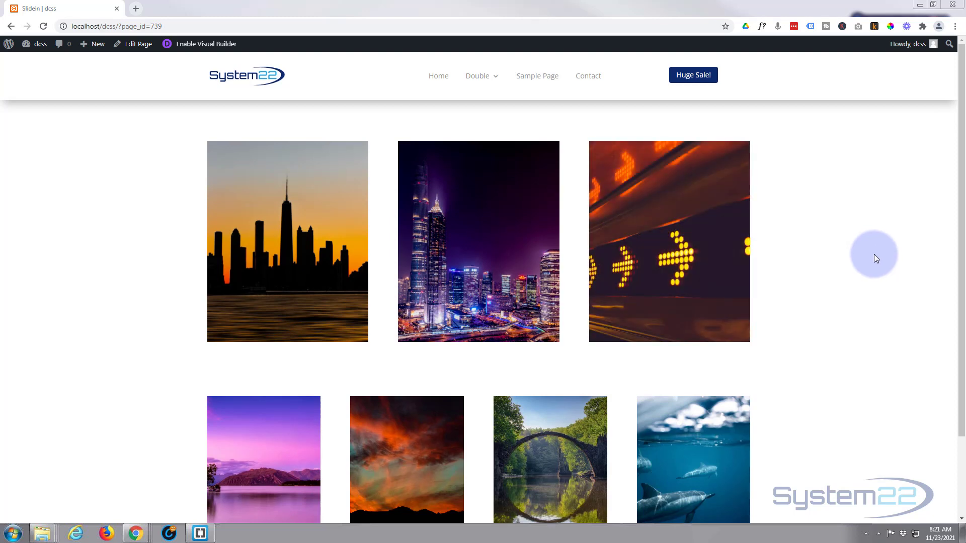
{"action": "mouse_move", "coordinate": [511, 258]}
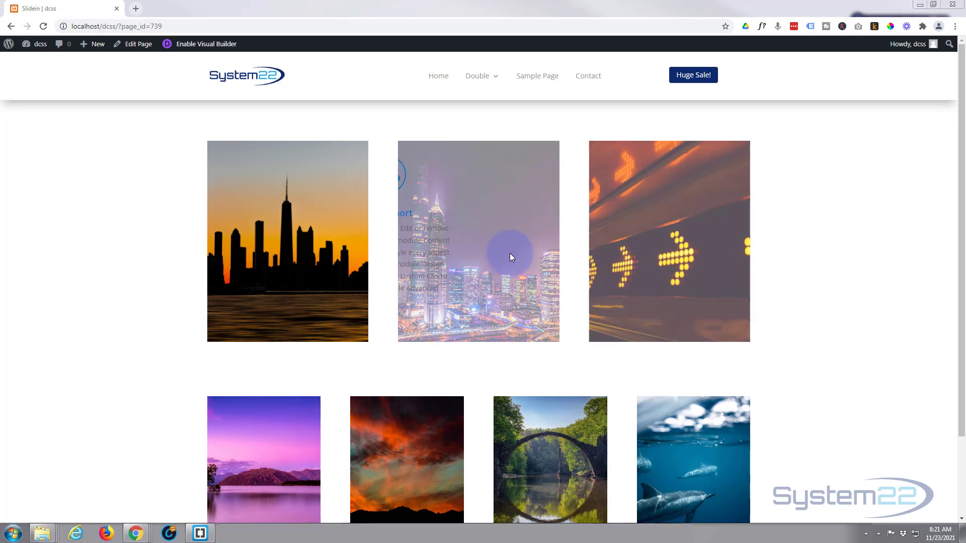
{"action": "mouse_move", "coordinate": [226, 255]}
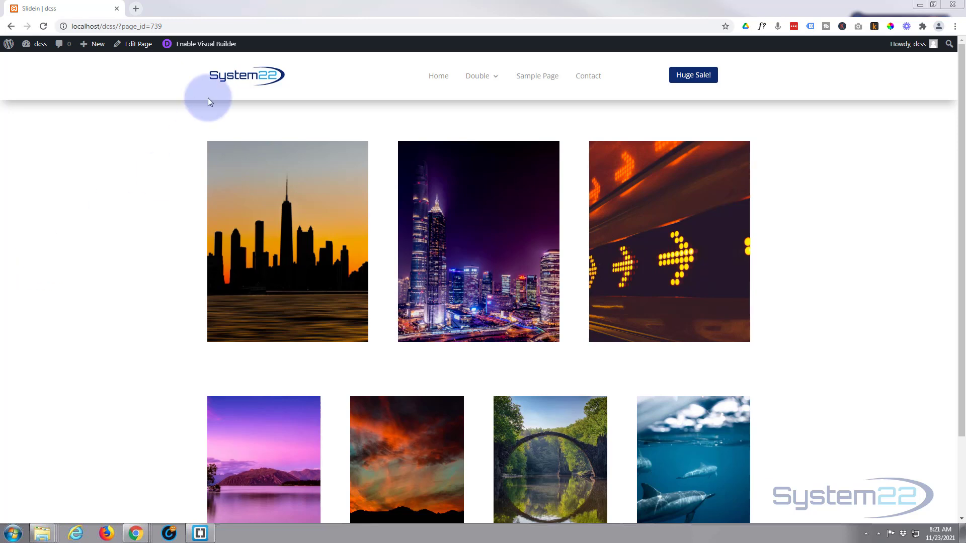
- Enable the Visual Builder and add a new row with three equal columns below the first image row
{"action": "left_click", "coordinate": [204, 44]}
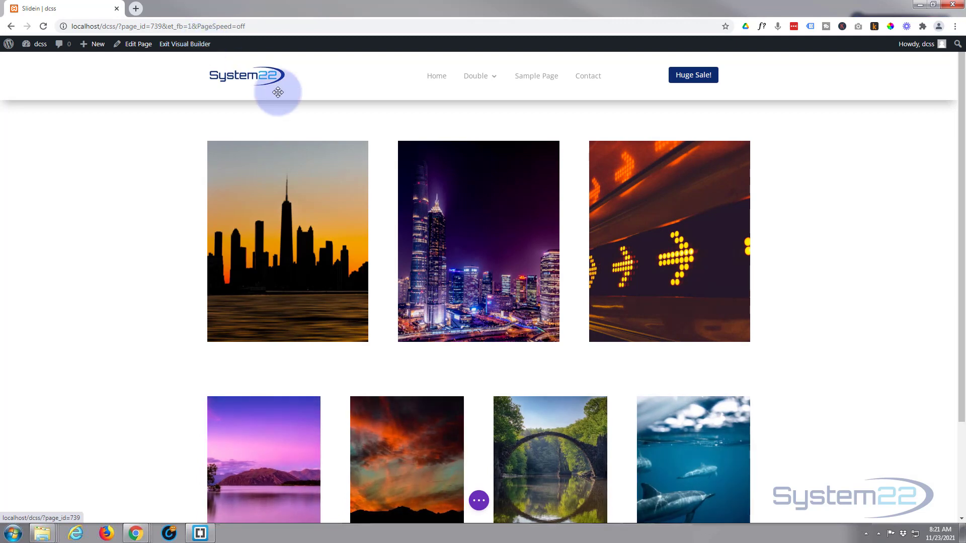
{"action": "mouse_move", "coordinate": [479, 357]}
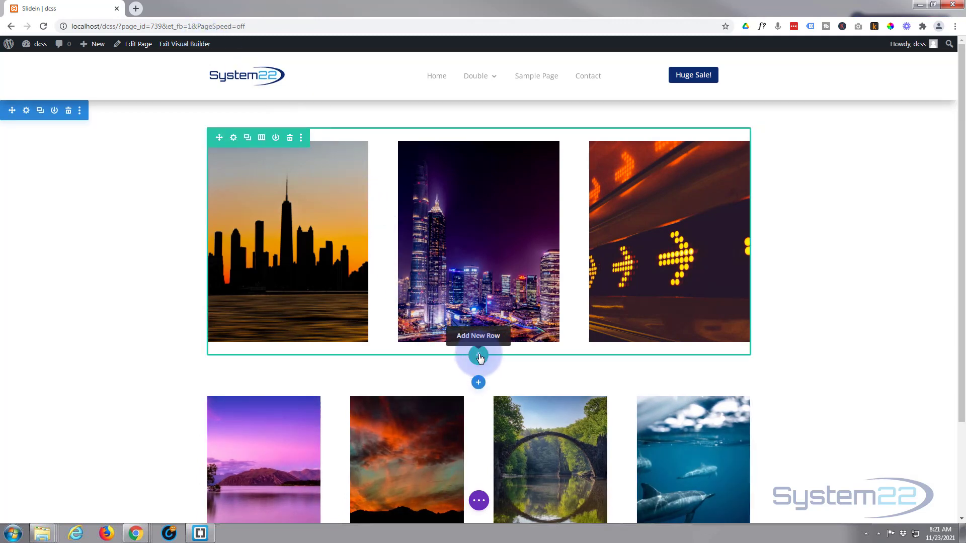
{"action": "left_click", "coordinate": [479, 358]}
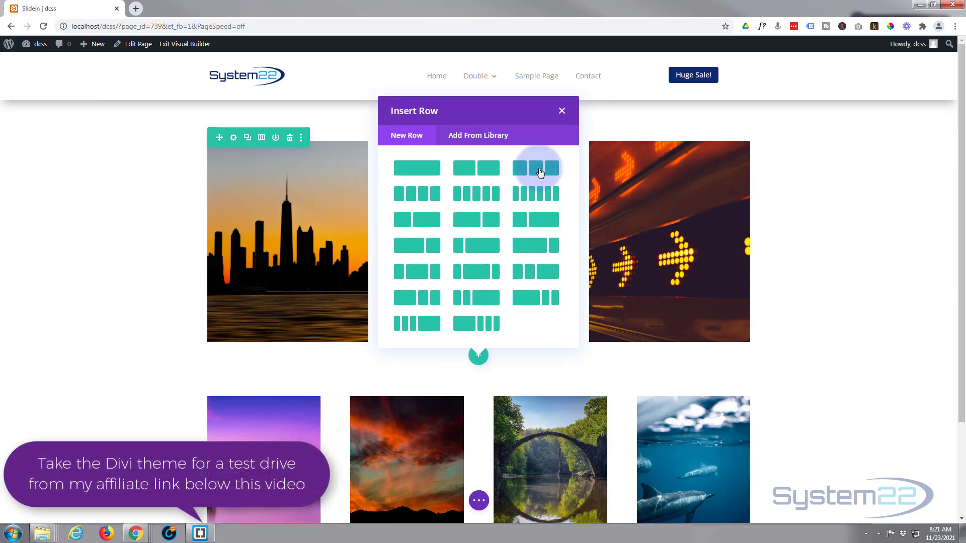
{"action": "left_click", "coordinate": [540, 173]}
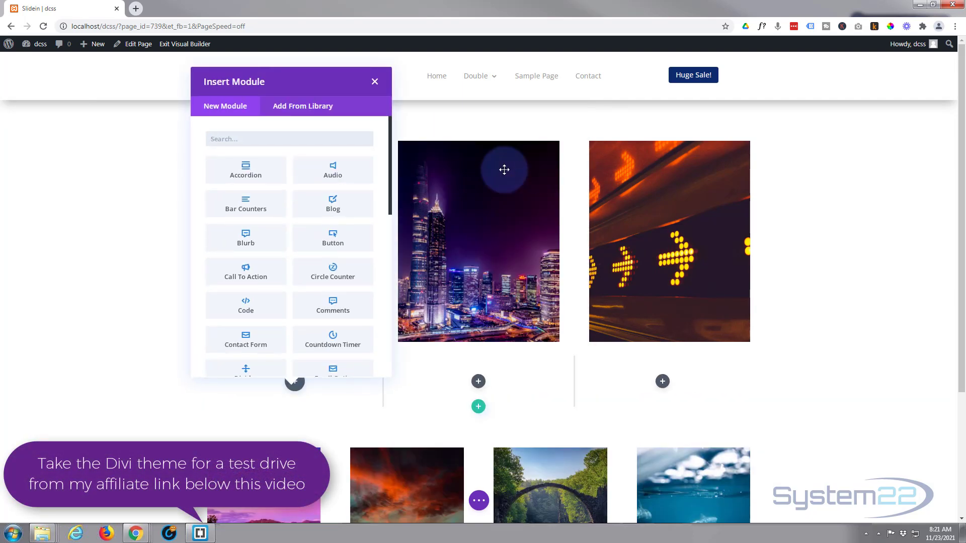
- Insert a Blurb module into the first column of the new three-column row
{"action": "scroll", "coordinate": [287, 254], "scroll_direction": "down", "scroll_amount": 8}
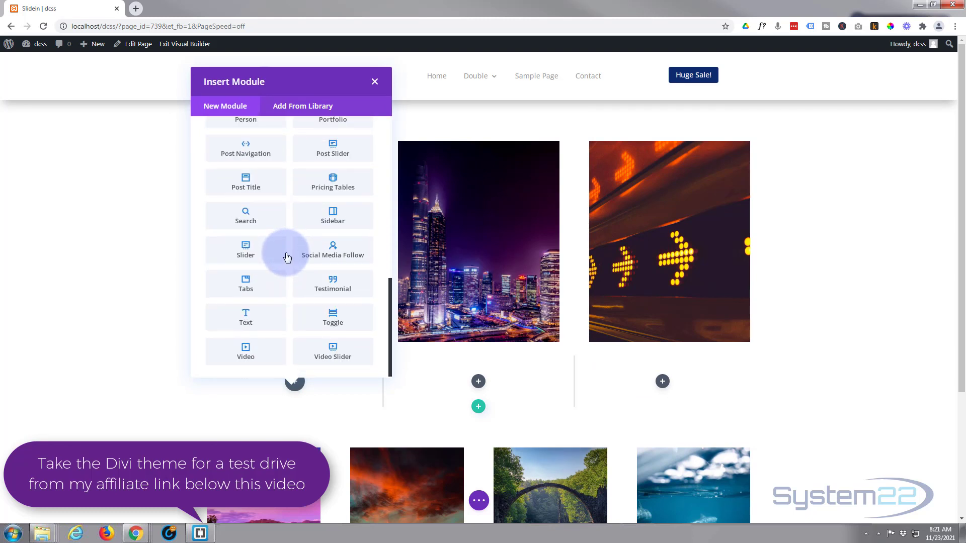
{"action": "scroll", "coordinate": [287, 267], "scroll_direction": "up", "scroll_amount": 8}
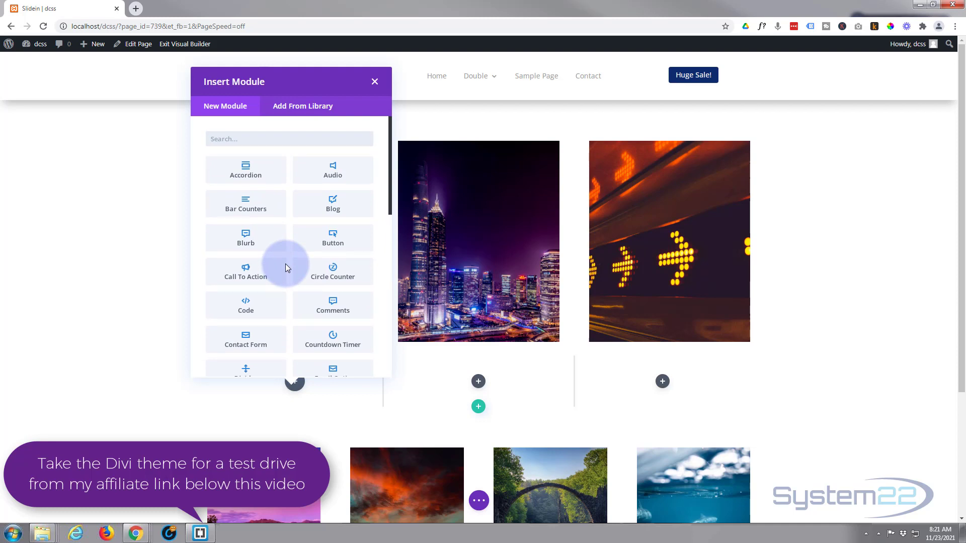
{"action": "scroll", "coordinate": [286, 266], "scroll_direction": "down", "scroll_amount": 2}
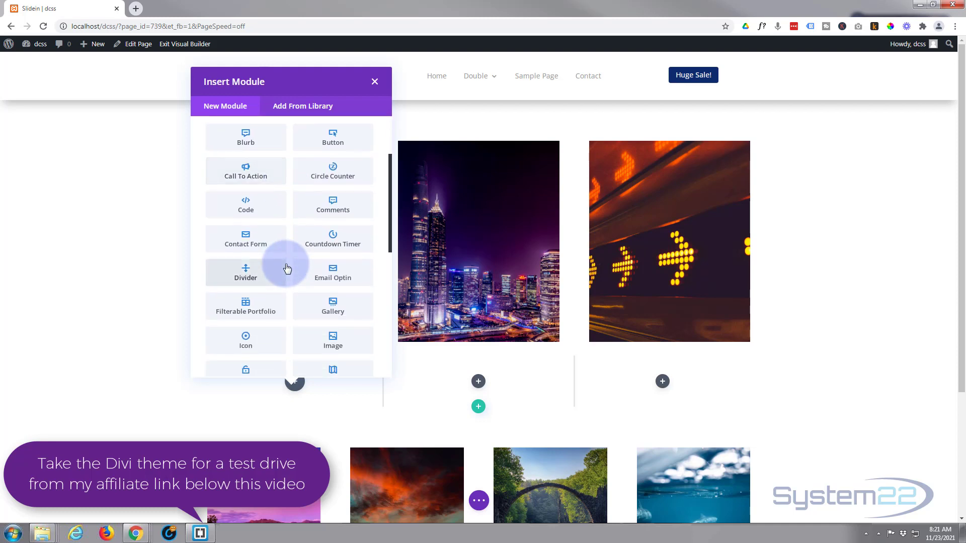
{"action": "scroll", "coordinate": [227, 308], "scroll_direction": "up", "scroll_amount": 2}
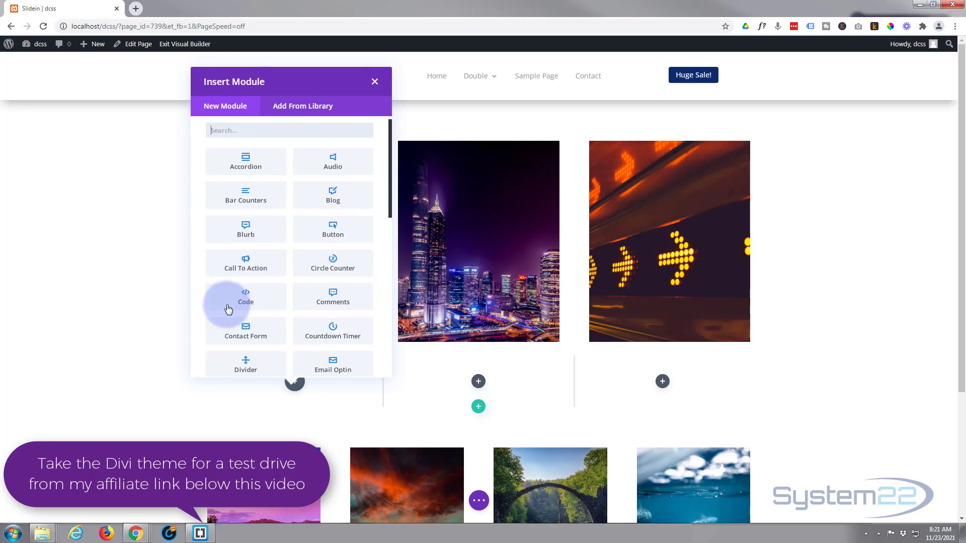
{"action": "left_click", "coordinate": [243, 241]}
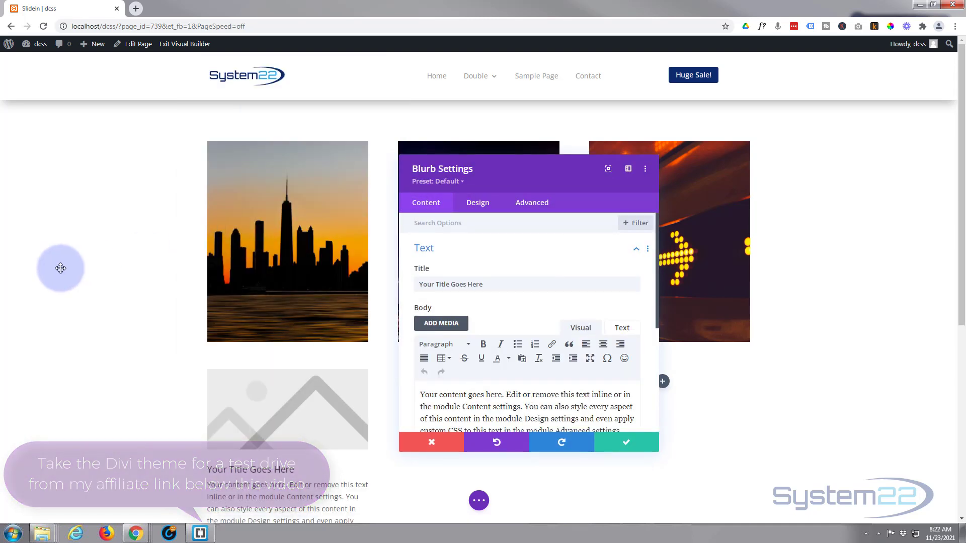
- Set the new blurb's title to "Computing"
{"action": "scroll", "coordinate": [534, 278], "scroll_direction": "down", "scroll_amount": 2}
{"action": "scroll", "coordinate": [533, 278], "scroll_direction": "down", "scroll_amount": 3}
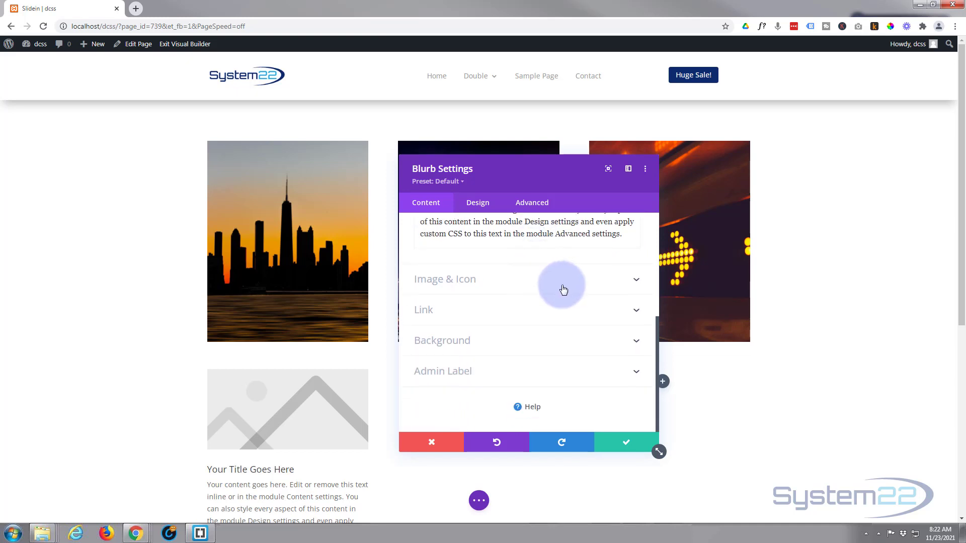
{"action": "scroll", "coordinate": [564, 287], "scroll_direction": "up", "scroll_amount": 5}
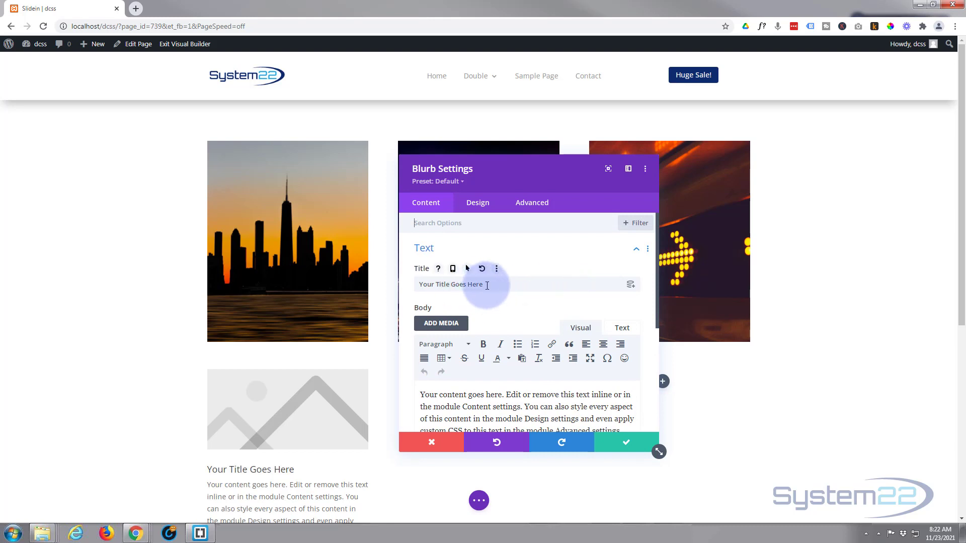
{"action": "left_click_drag", "start_coordinate": [485, 285], "coordinate": [391, 289]}
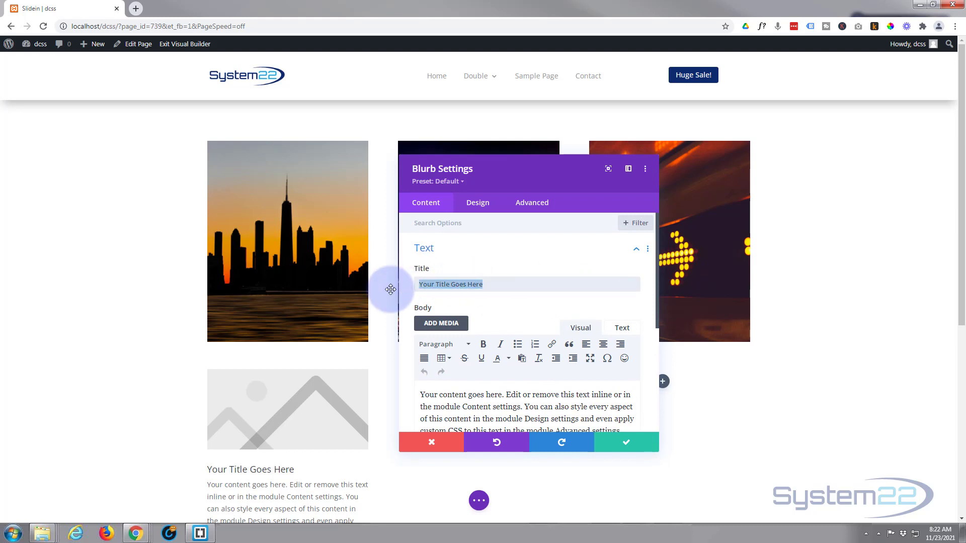
{"action": "type", "text": "Computing"}
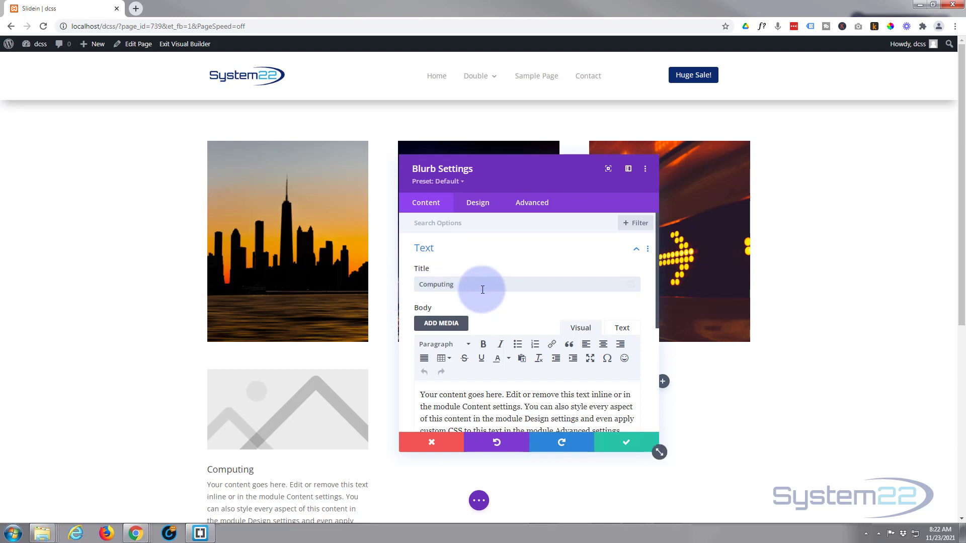
- Shorten the blurb's body text so that it ends with "every aspect of this content in the module."
{"action": "scroll", "coordinate": [484, 290], "scroll_direction": "down", "scroll_amount": 3}
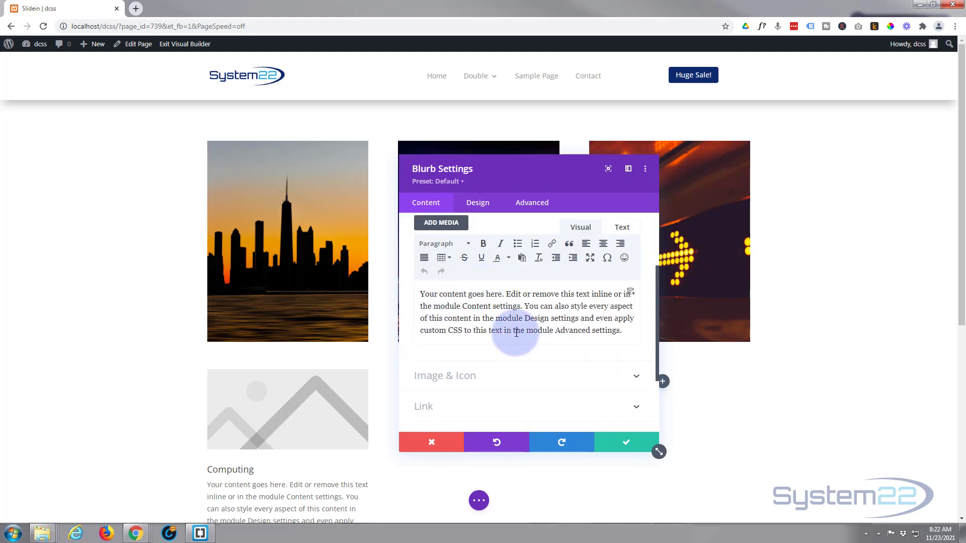
{"action": "left_click_drag", "start_coordinate": [525, 318], "coordinate": [627, 341]}
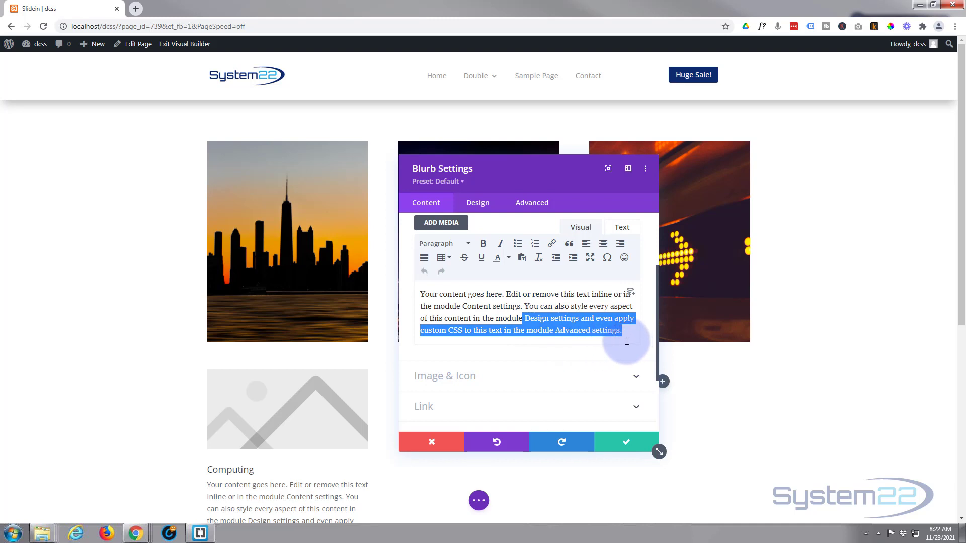
{"action": "key", "text": "BackSpace"}
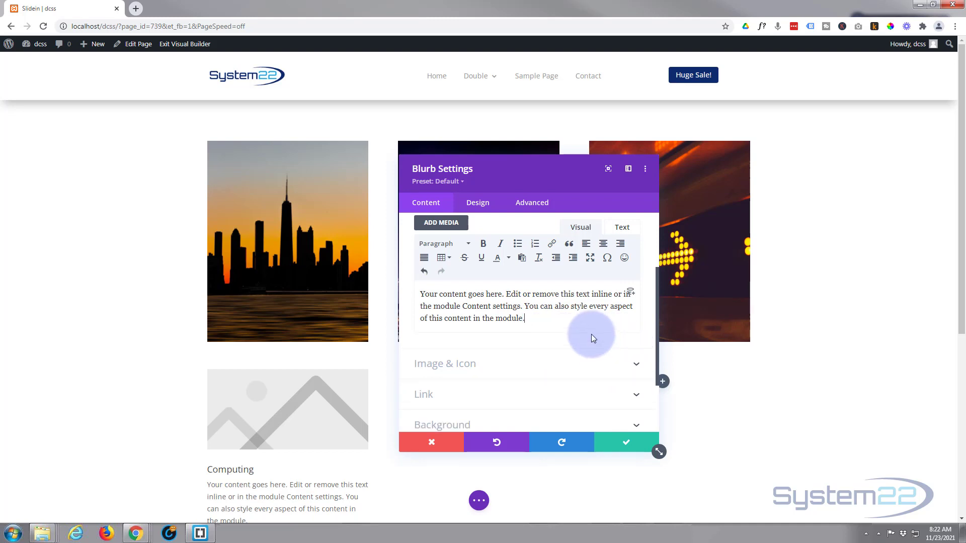
- Replace the blurb's image with the laptop icon showing code brackets, found by searching for "computer", and save the module
{"action": "scroll", "coordinate": [247, 423], "scroll_direction": "down", "scroll_amount": 2}
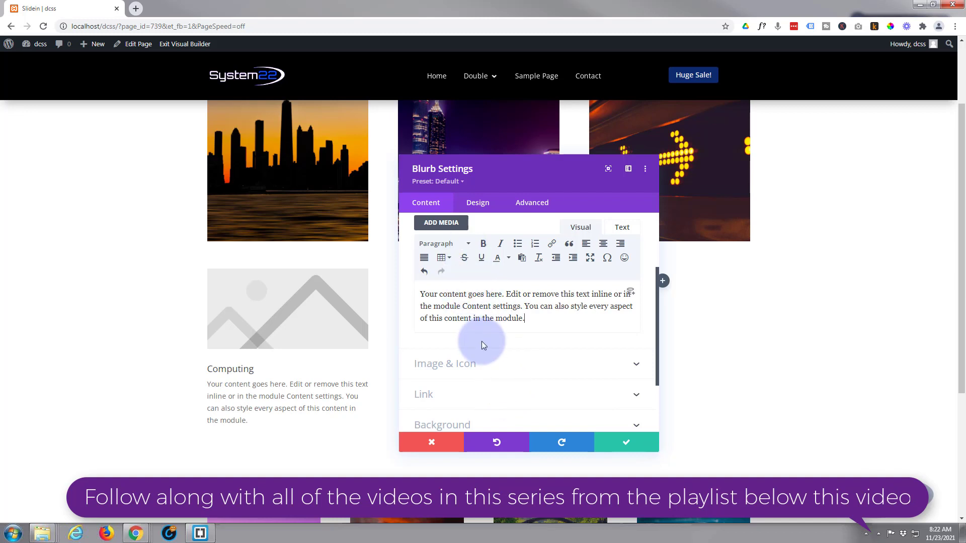
{"action": "scroll", "coordinate": [482, 339], "scroll_direction": "down", "scroll_amount": 1}
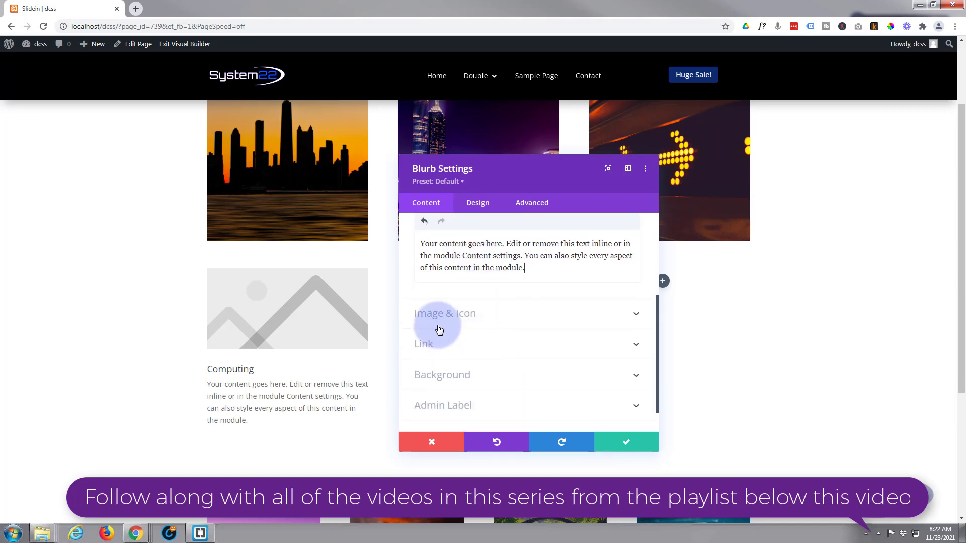
{"action": "left_click", "coordinate": [520, 324]}
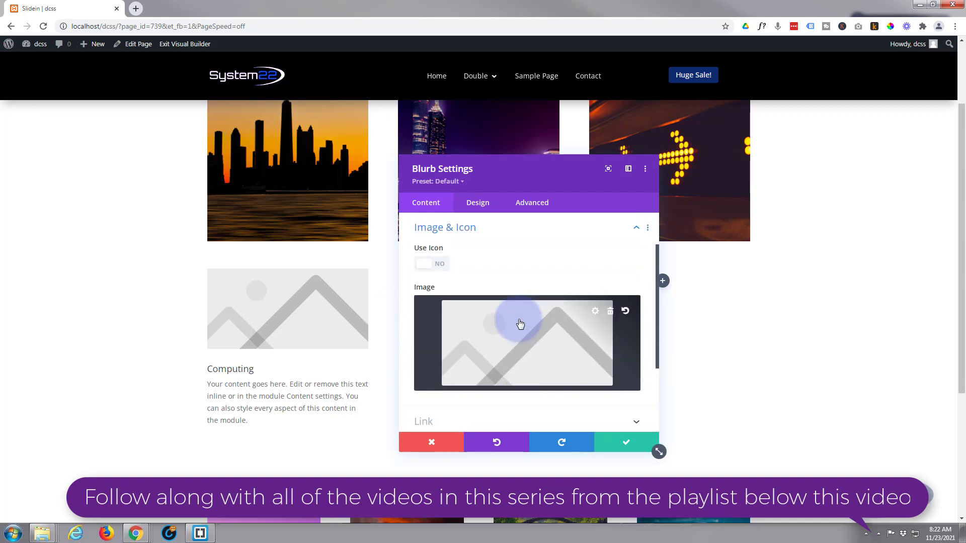
{"action": "left_click", "coordinate": [440, 266]}
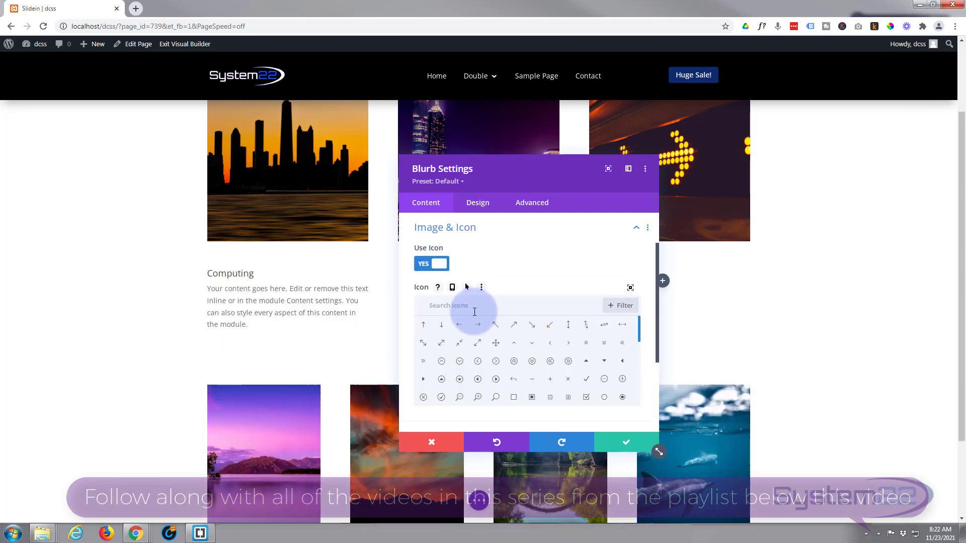
{"action": "left_click", "coordinate": [630, 289]}
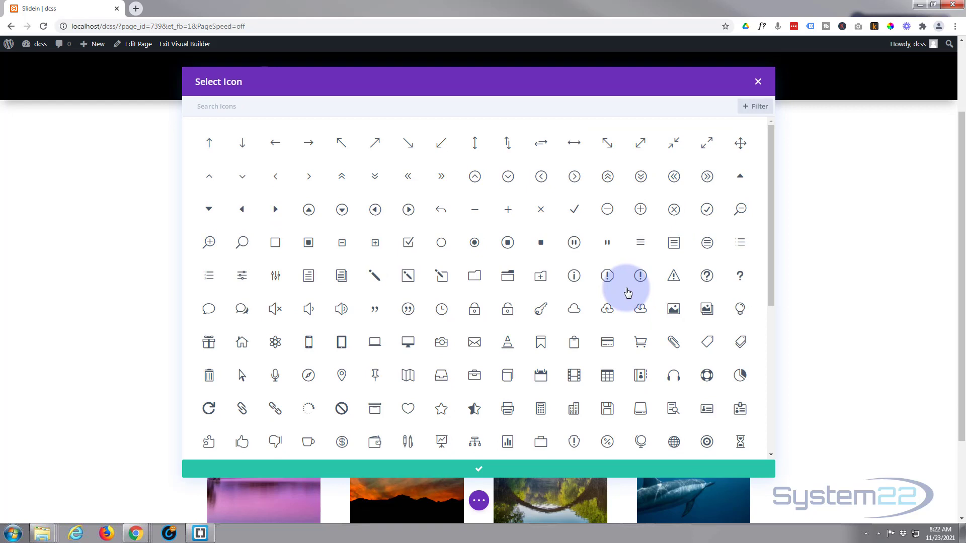
{"action": "type", "text": "computer"}
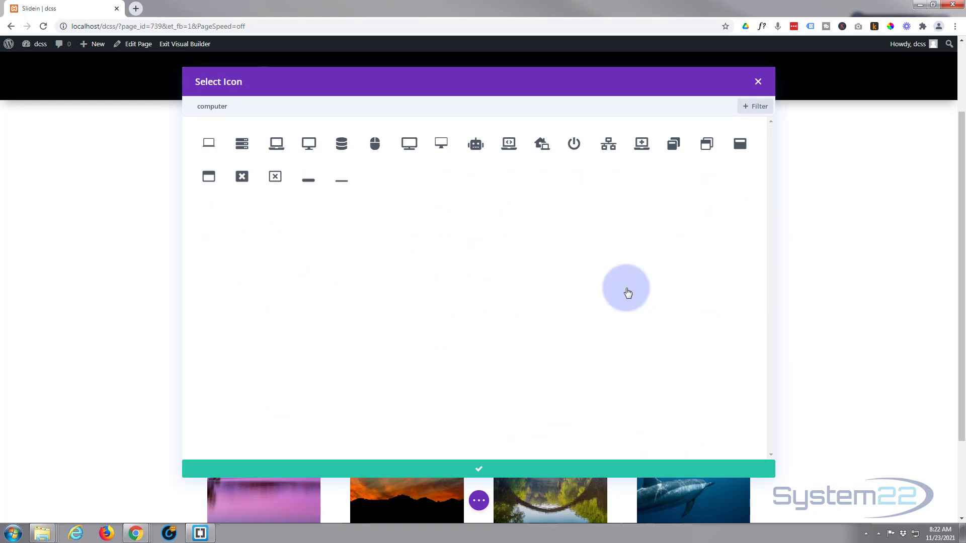
{"action": "left_click", "coordinate": [508, 144]}
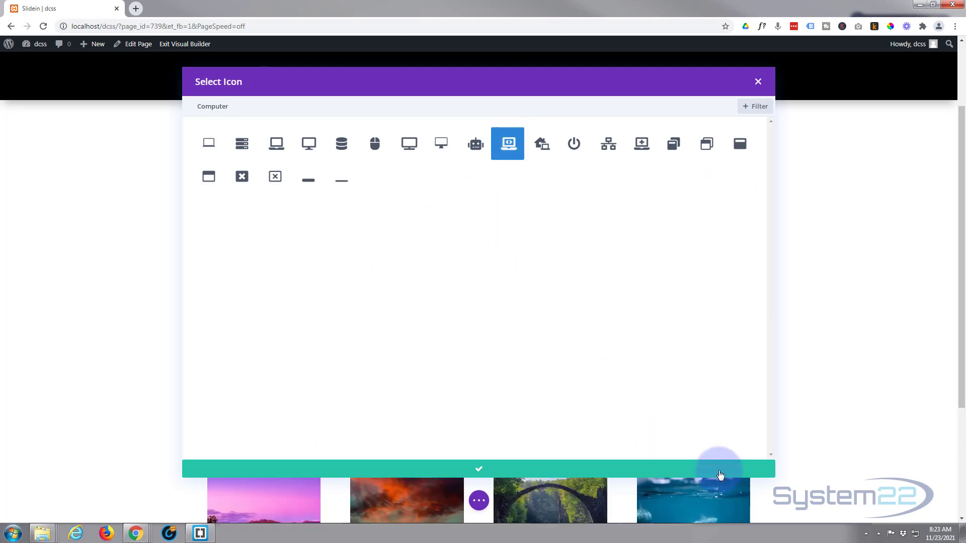
{"action": "left_click", "coordinate": [470, 468]}
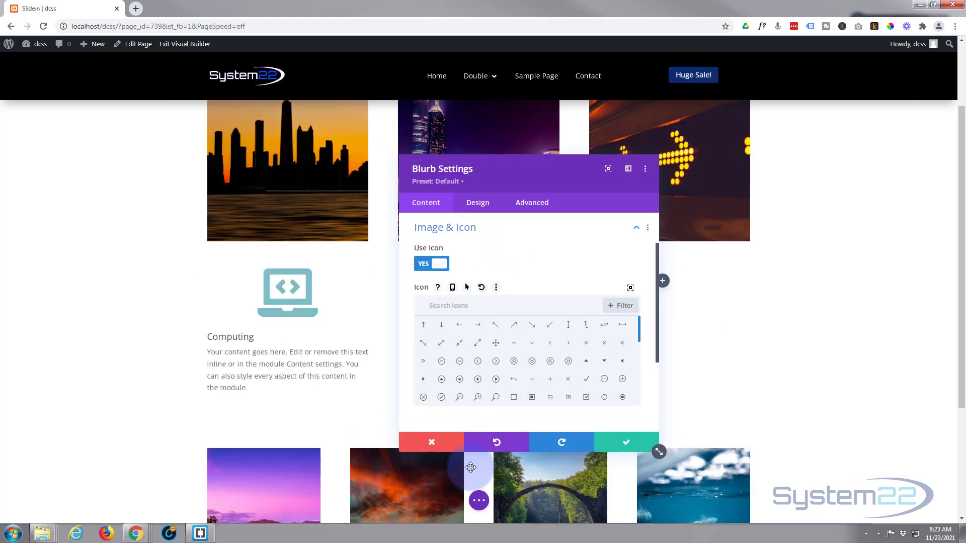
{"action": "left_click", "coordinate": [633, 443]}
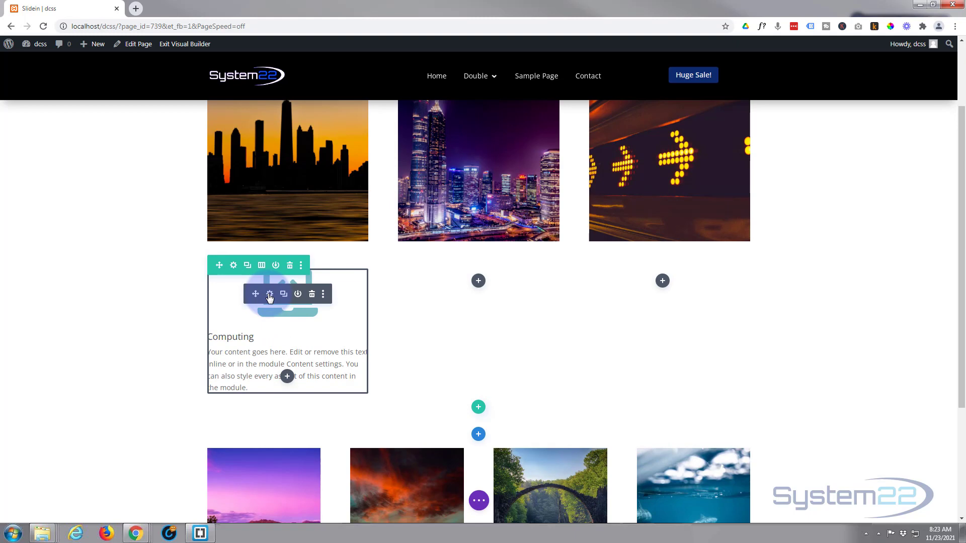
- Open the Computing blurb's settings and review its link options, including the available module link targets
{"action": "left_click", "coordinate": [270, 295]}
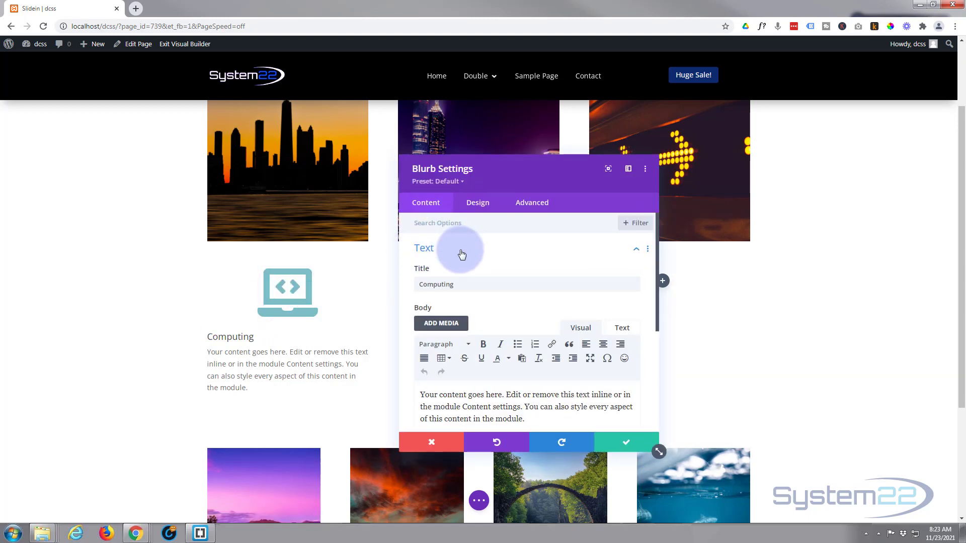
{"action": "scroll", "coordinate": [461, 254], "scroll_direction": "down", "scroll_amount": 4}
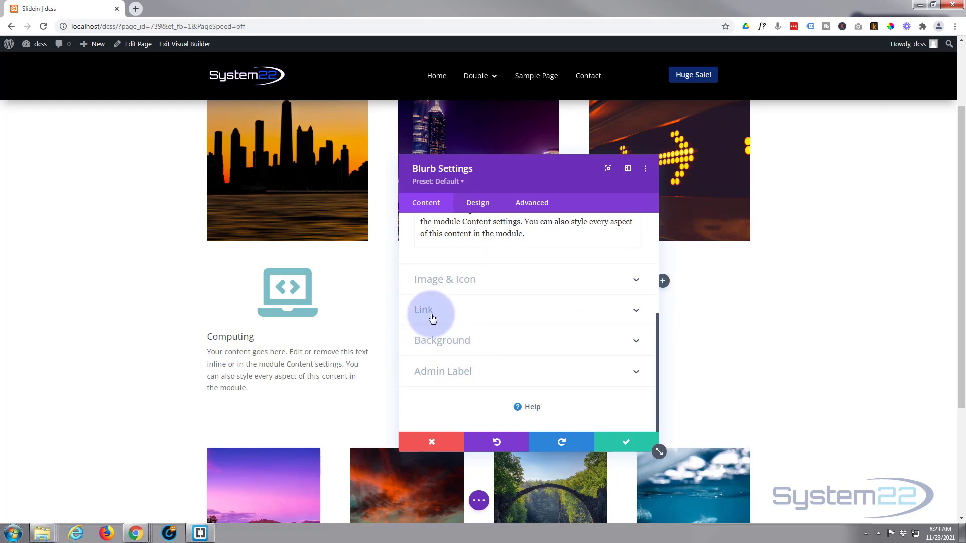
{"action": "left_click", "coordinate": [523, 313]}
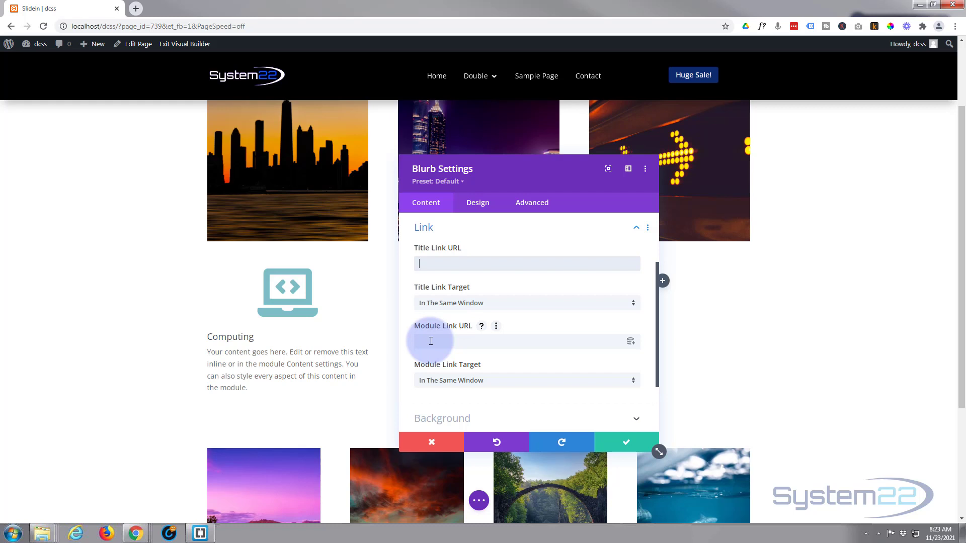
{"action": "scroll", "coordinate": [485, 338], "scroll_direction": "down", "scroll_amount": 1}
{"action": "left_click", "coordinate": [495, 335]}
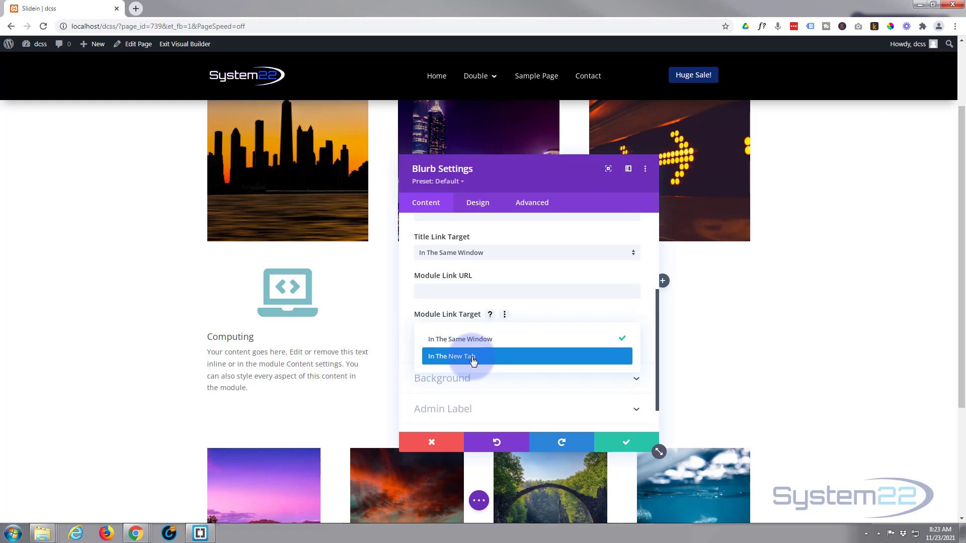
{"action": "left_click", "coordinate": [405, 338]}
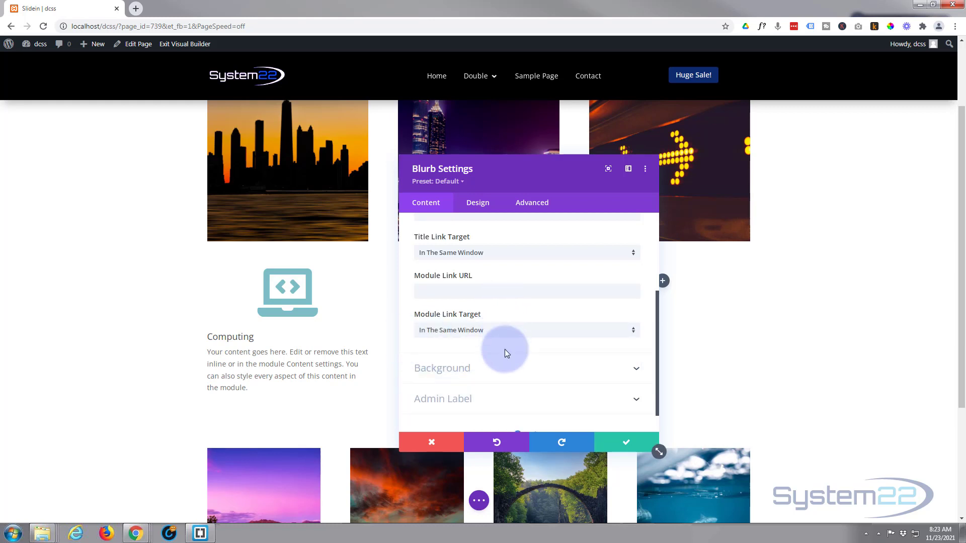
- Give the blurb a white background at 0.9 opacity, rgba(255,255,255,0.9)
{"action": "left_click", "coordinate": [487, 370]}
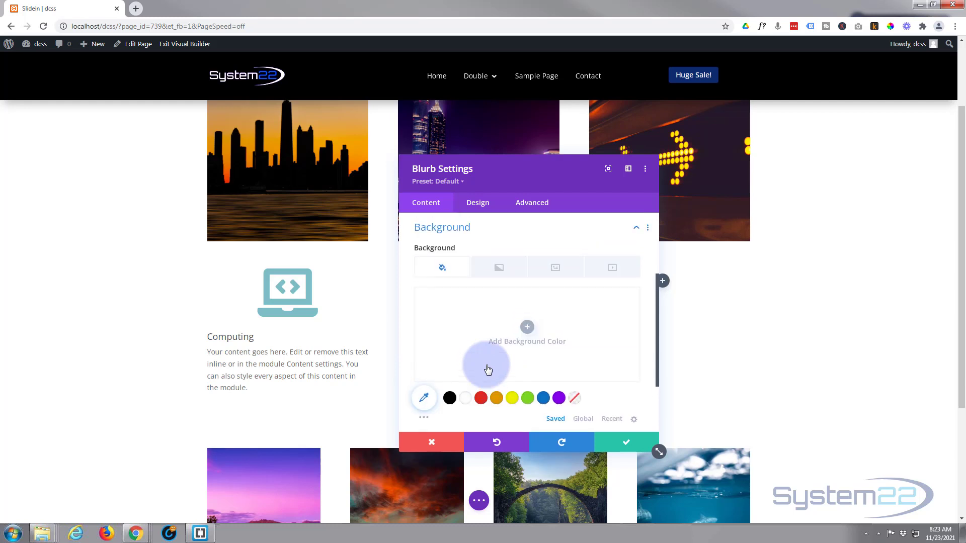
{"action": "left_click", "coordinate": [467, 399]}
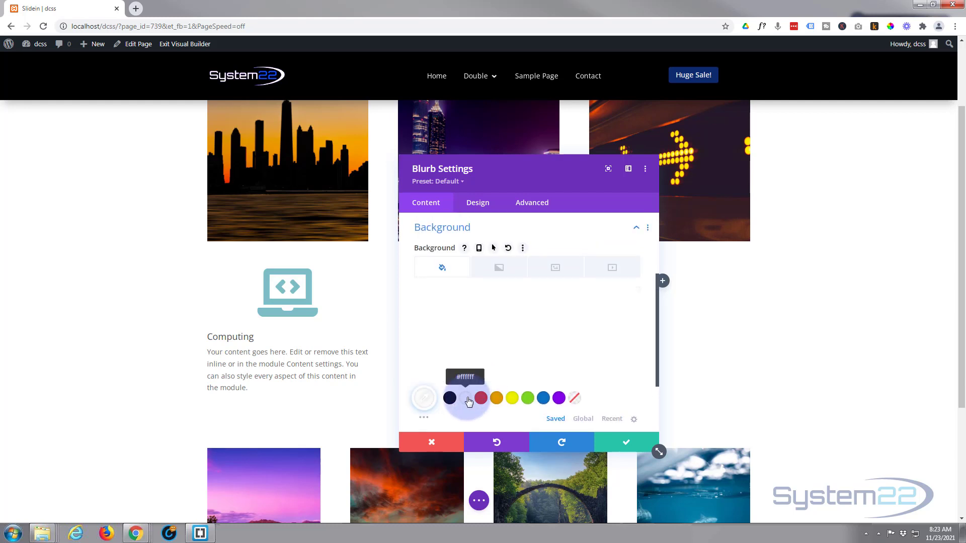
{"action": "left_click", "coordinate": [533, 336]}
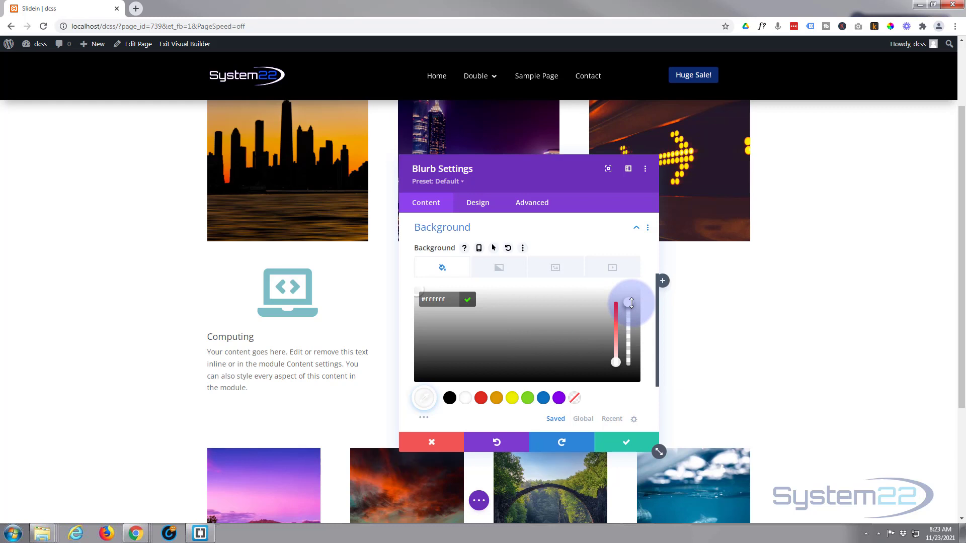
{"action": "left_click_drag", "start_coordinate": [631, 302], "coordinate": [633, 319]}
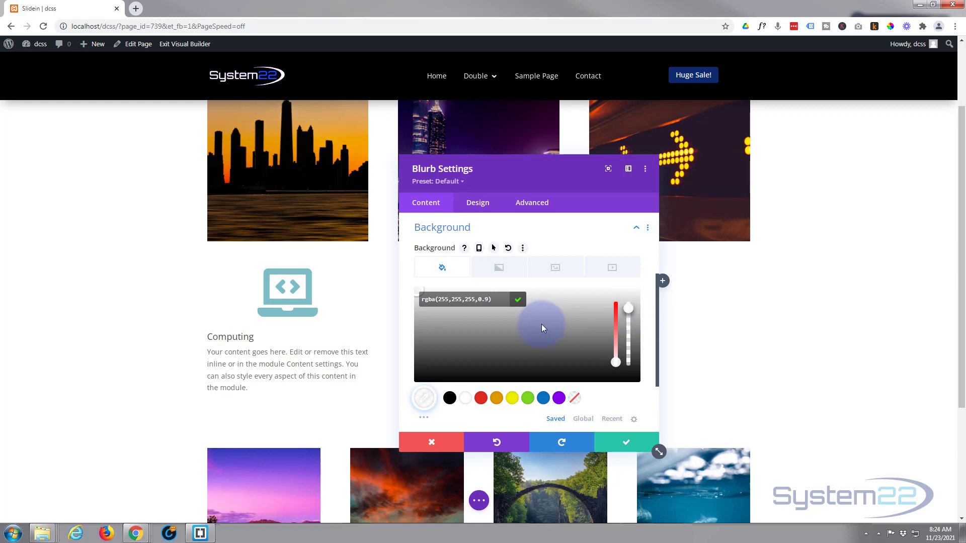
- Color the blurb's laptop icon blue (#0c71c3) and set the icon width to 50px
{"action": "left_click", "coordinate": [477, 204]}
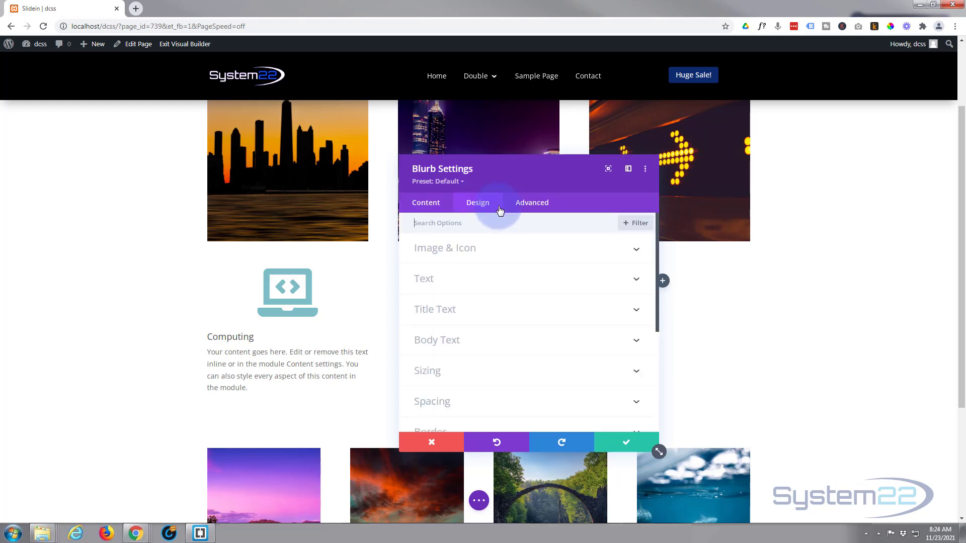
{"action": "left_click", "coordinate": [500, 250]}
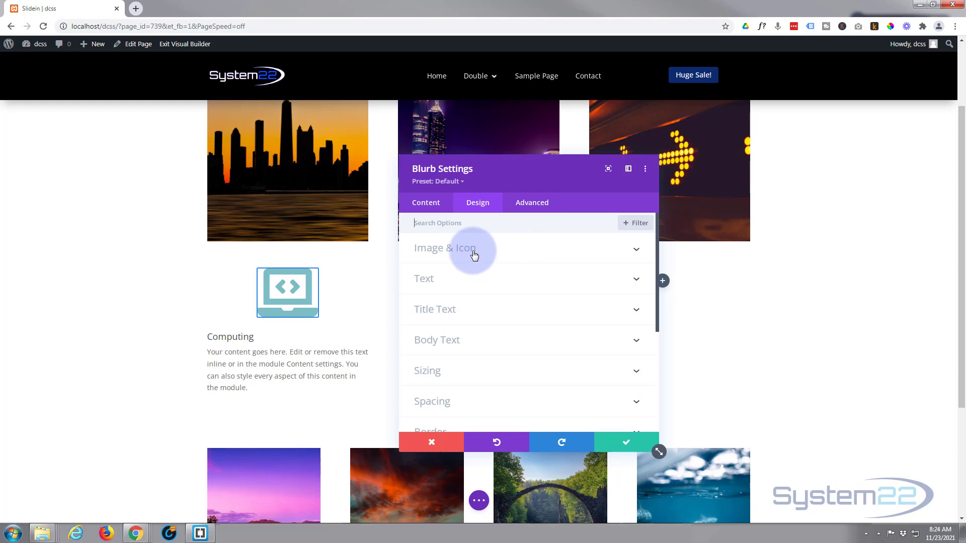
{"action": "left_click", "coordinate": [518, 260]}
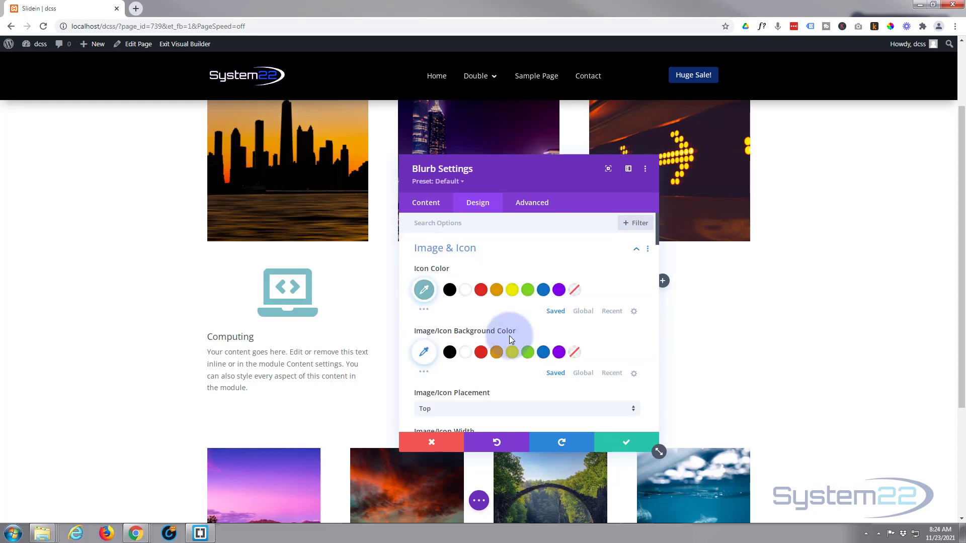
{"action": "left_click", "coordinate": [544, 292]}
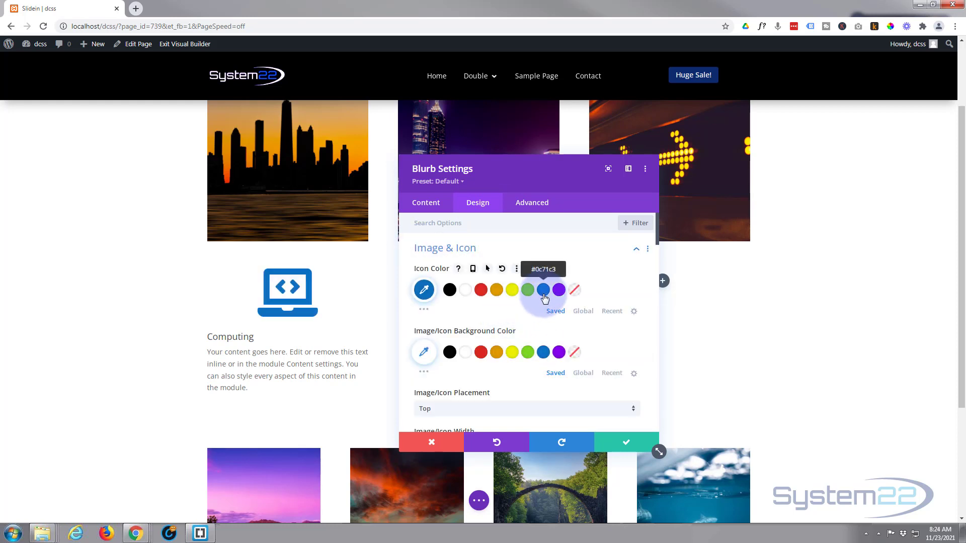
{"action": "scroll", "coordinate": [544, 296], "scroll_direction": "down", "scroll_amount": 2}
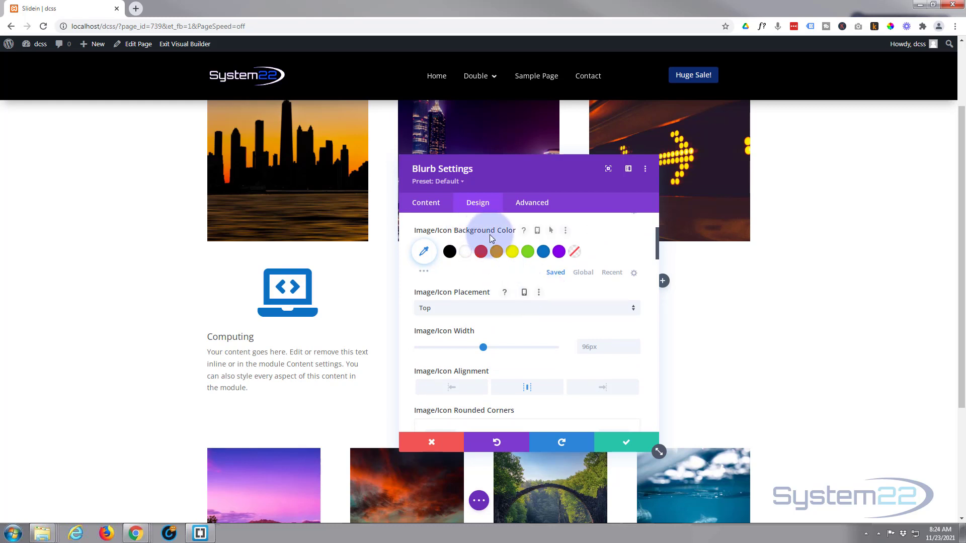
{"action": "left_click", "coordinate": [585, 347]}
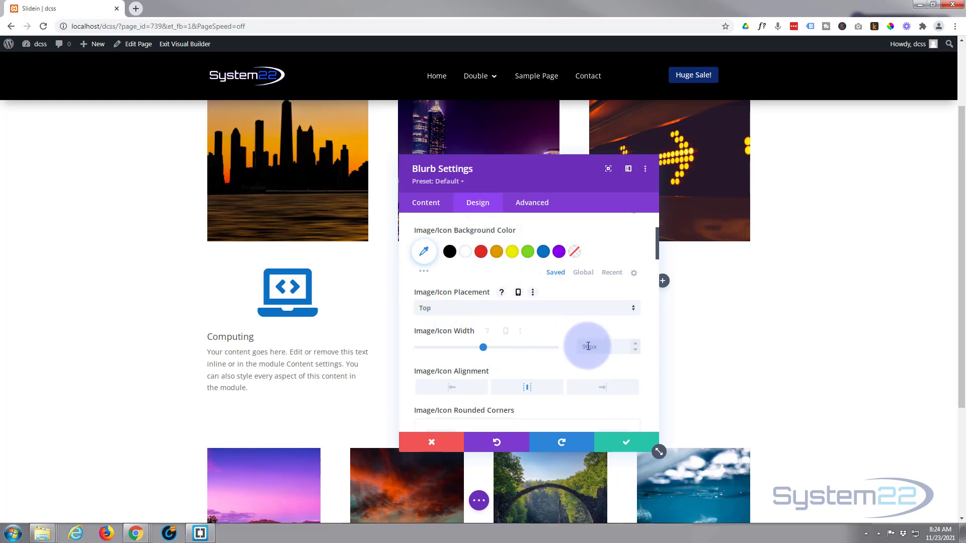
{"action": "type", "text": "50px"}
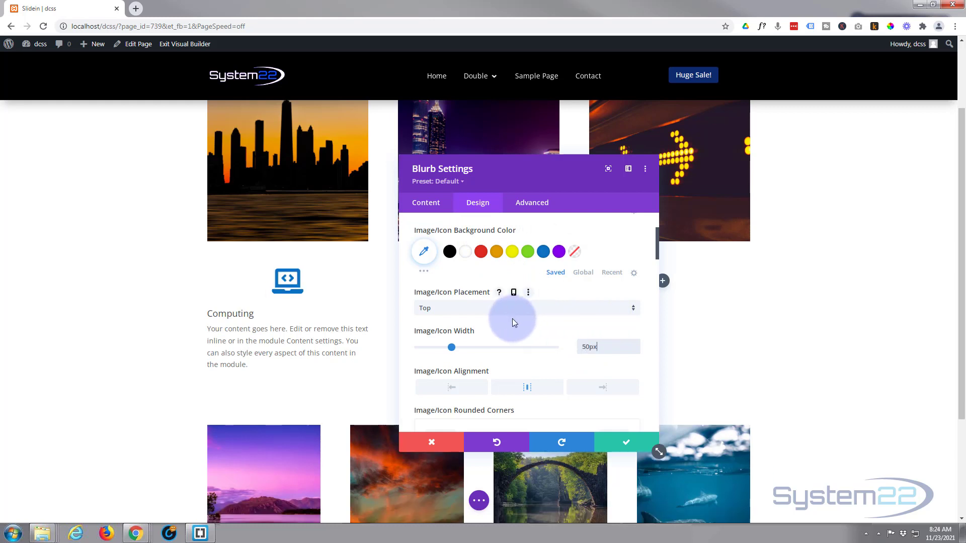
- Add a 2px blue border around the blurb's icon
{"action": "scroll", "coordinate": [512, 318], "scroll_direction": "down", "scroll_amount": 4}
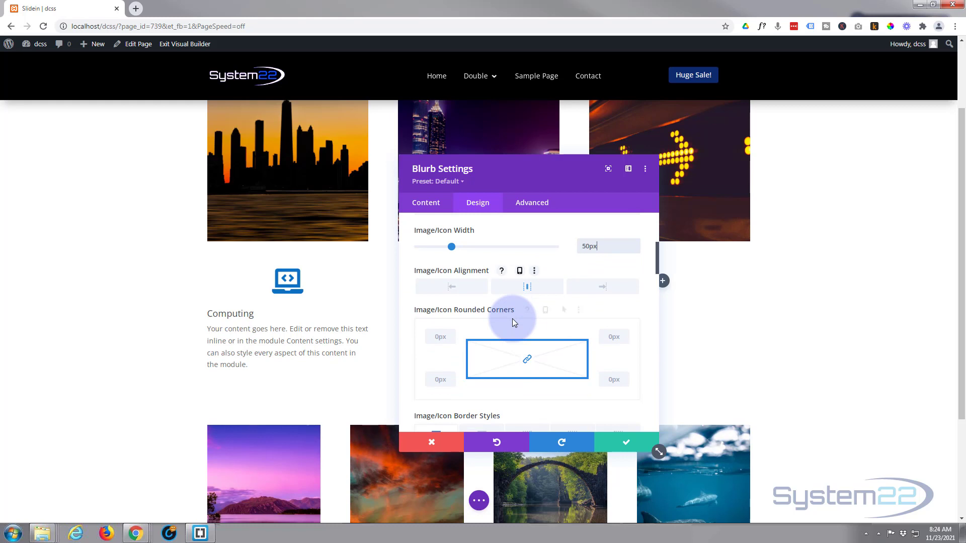
{"action": "scroll", "coordinate": [443, 318], "scroll_direction": "down", "scroll_amount": 4}
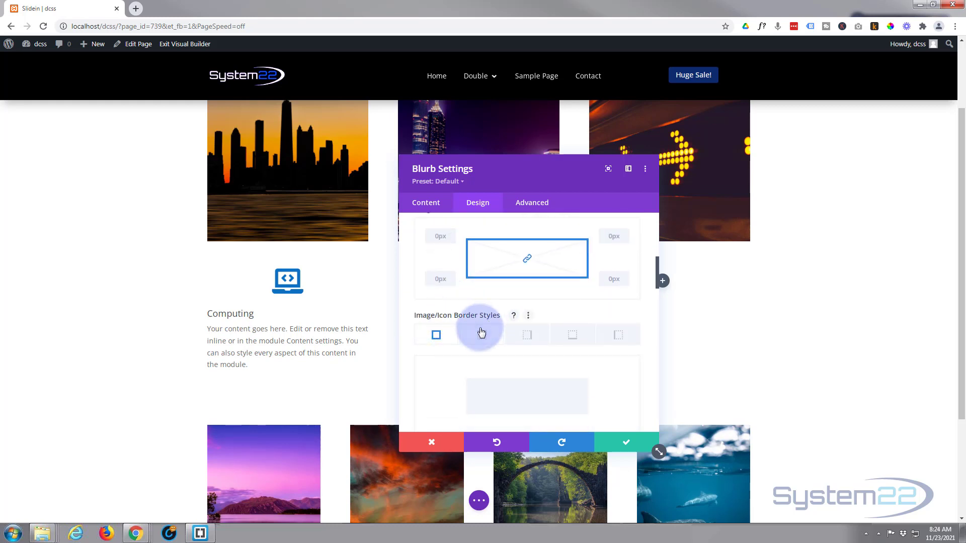
{"action": "scroll", "coordinate": [479, 328], "scroll_direction": "down", "scroll_amount": 2}
{"action": "scroll", "coordinate": [479, 328], "scroll_direction": "down", "scroll_amount": 1}
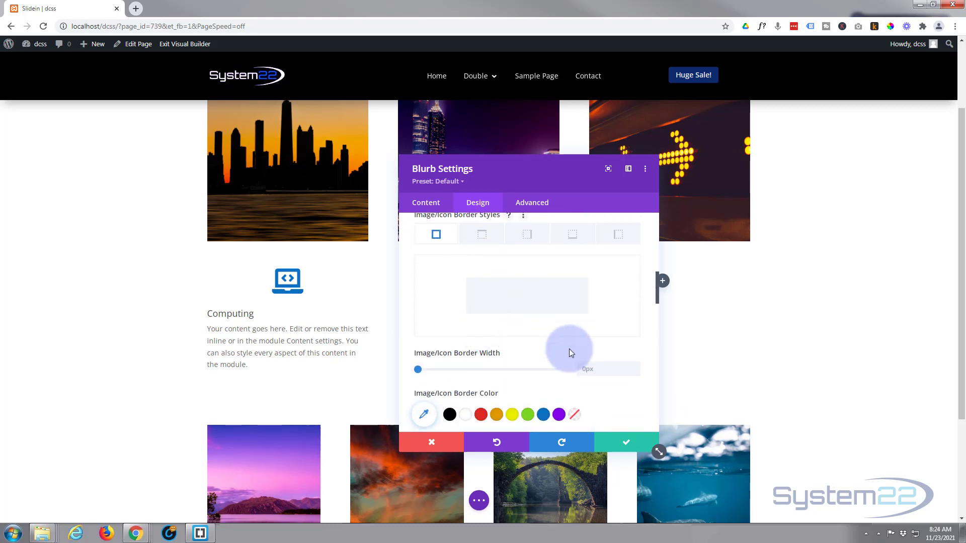
{"action": "left_click", "coordinate": [637, 369]}
{"action": "key", "text": "Up"}
{"action": "key", "text": "Up"}
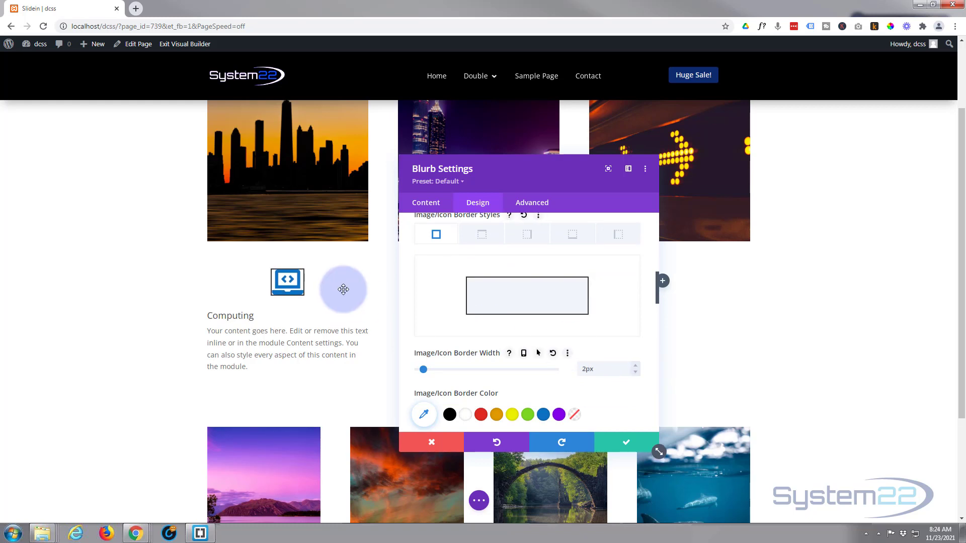
{"action": "left_click", "coordinate": [545, 415]}
- Round all four corners of the icon's border to 50px
{"action": "scroll", "coordinate": [512, 405], "scroll_direction": "up", "scroll_amount": 4}
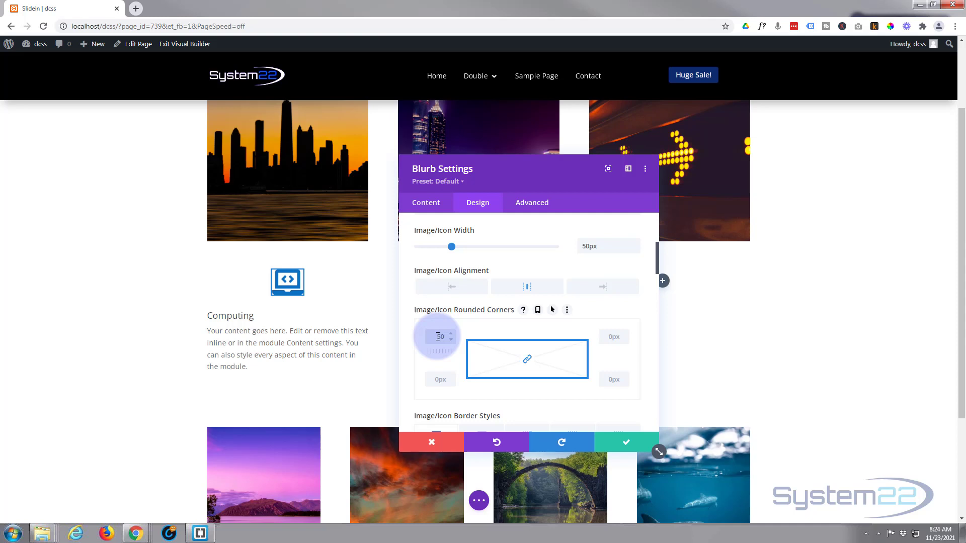
{"action": "left_click", "coordinate": [527, 360]}
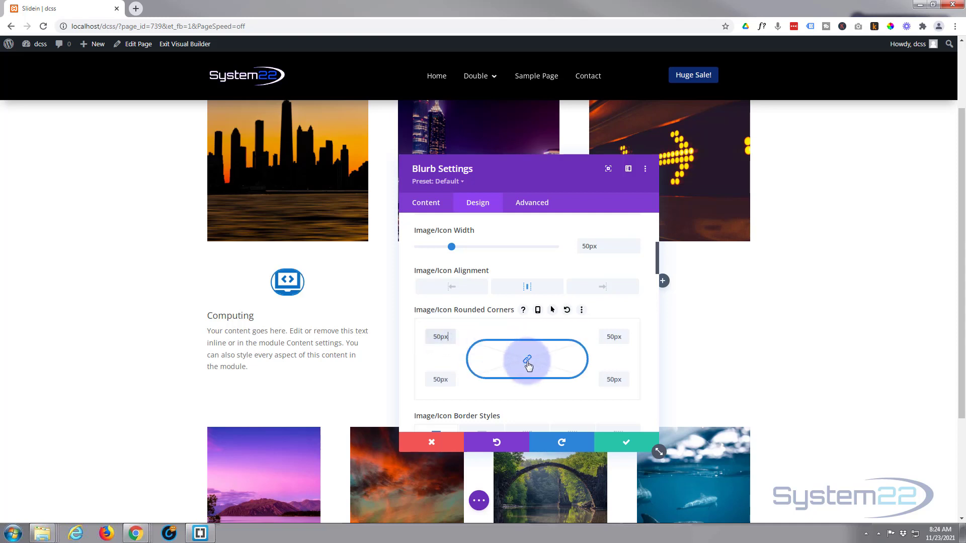
{"action": "left_click", "coordinate": [610, 350]}
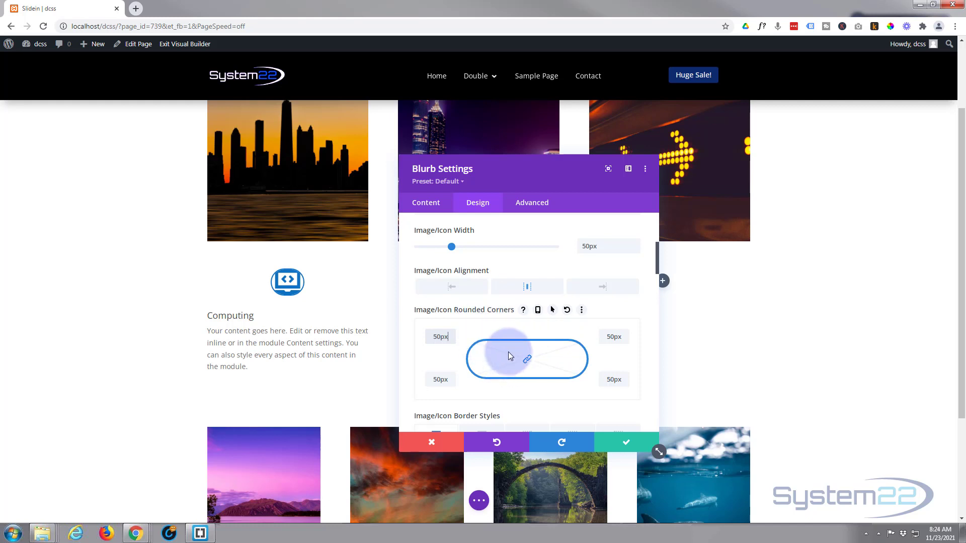
- Set the icon's padding to 15px at top and bottom and 10px at left and right
{"action": "scroll", "coordinate": [509, 355], "scroll_direction": "down", "scroll_amount": 3}
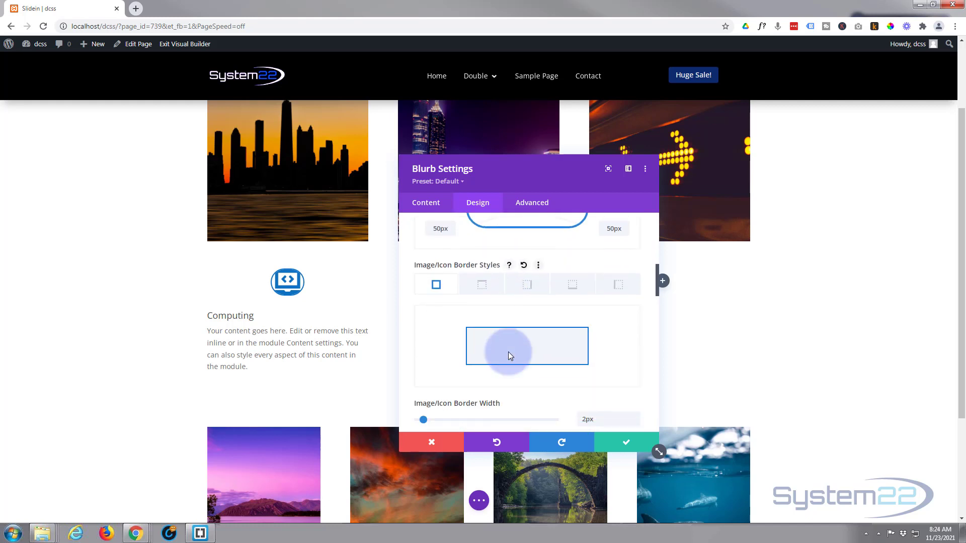
{"action": "scroll", "coordinate": [508, 355], "scroll_direction": "down", "scroll_amount": 3}
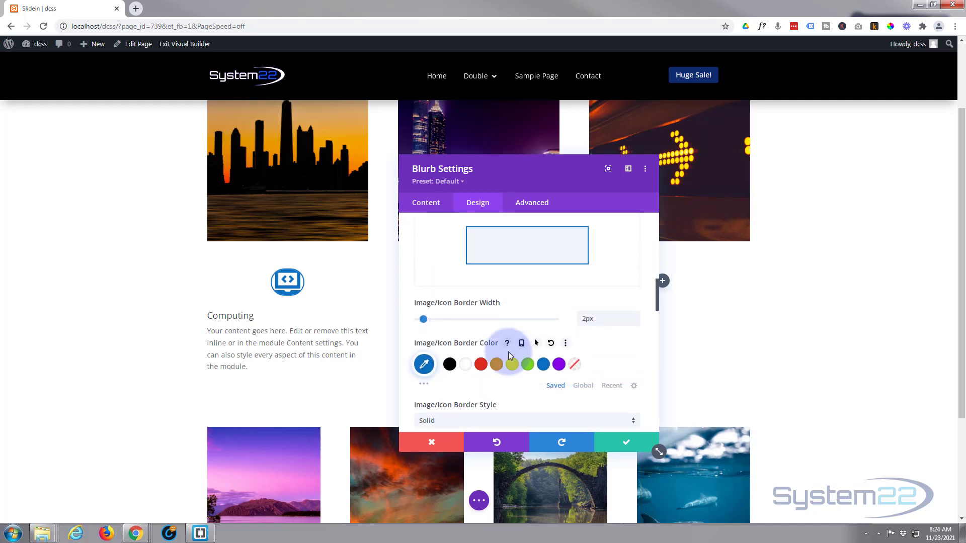
{"action": "scroll", "coordinate": [508, 355], "scroll_direction": "down", "scroll_amount": 5}
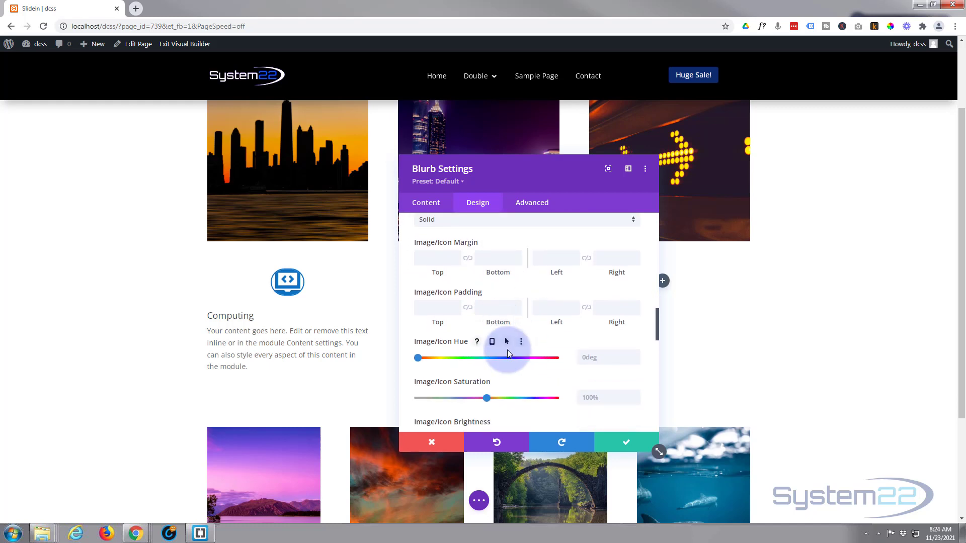
{"action": "left_click", "coordinate": [425, 304]}
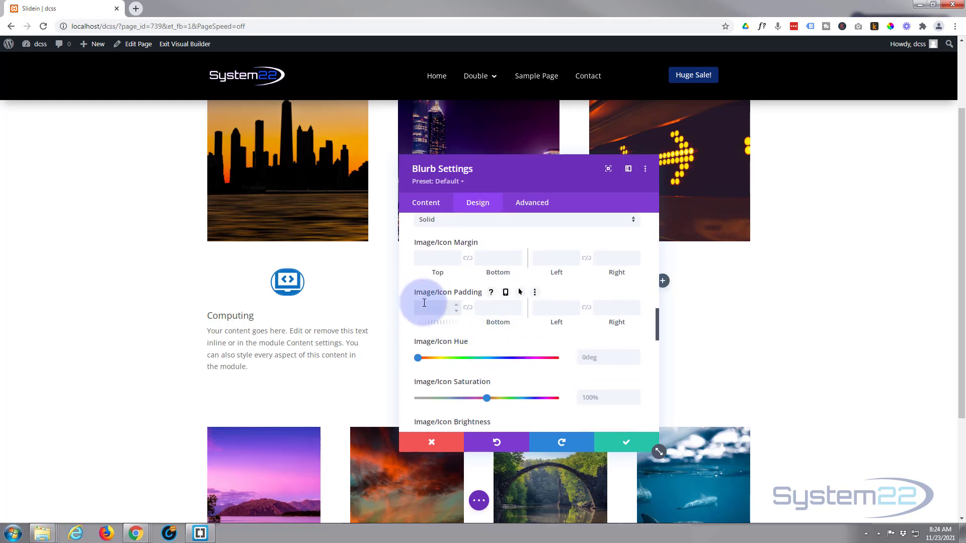
{"action": "left_click", "coordinate": [468, 308]}
{"action": "left_click", "coordinate": [552, 308]}
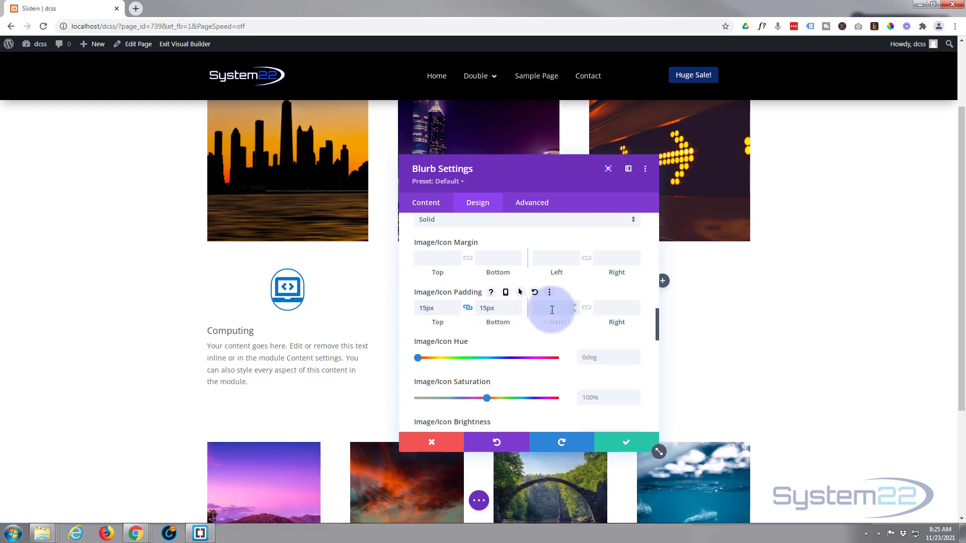
{"action": "type", "text": "10"}
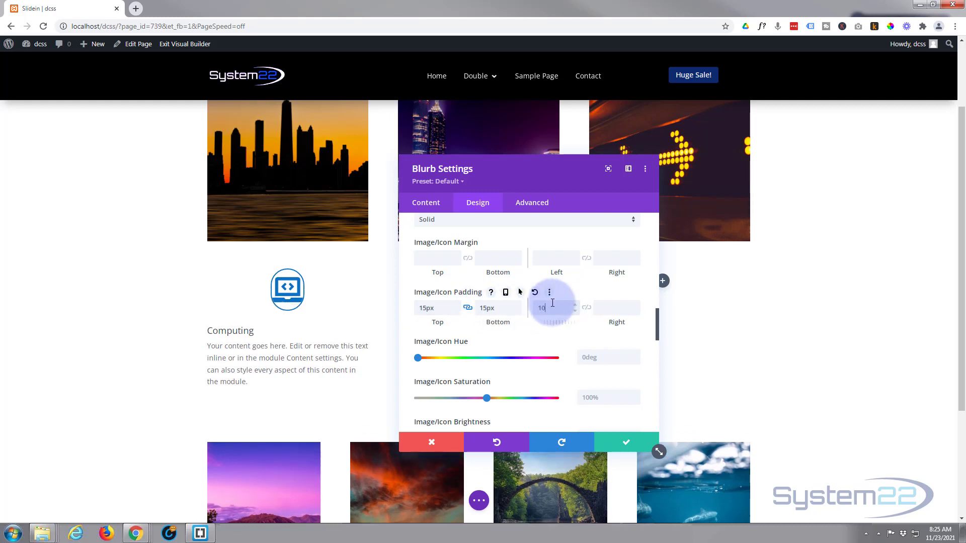
{"action": "left_click", "coordinate": [587, 308]}
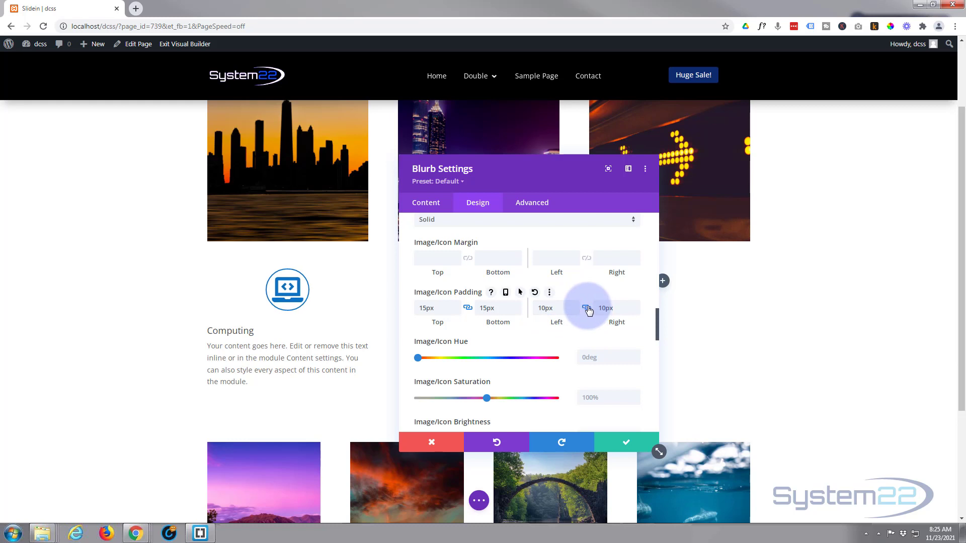
{"action": "left_click", "coordinate": [508, 269]}
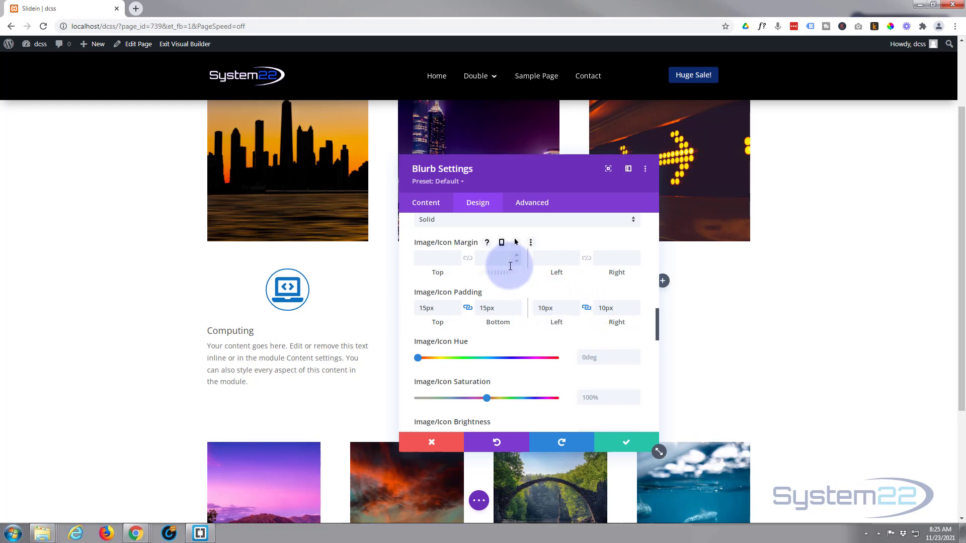
- Center-align the blurb's text
{"action": "scroll", "coordinate": [505, 267], "scroll_direction": "down", "scroll_amount": 4}
{"action": "scroll", "coordinate": [509, 272], "scroll_direction": "down", "scroll_amount": 8}
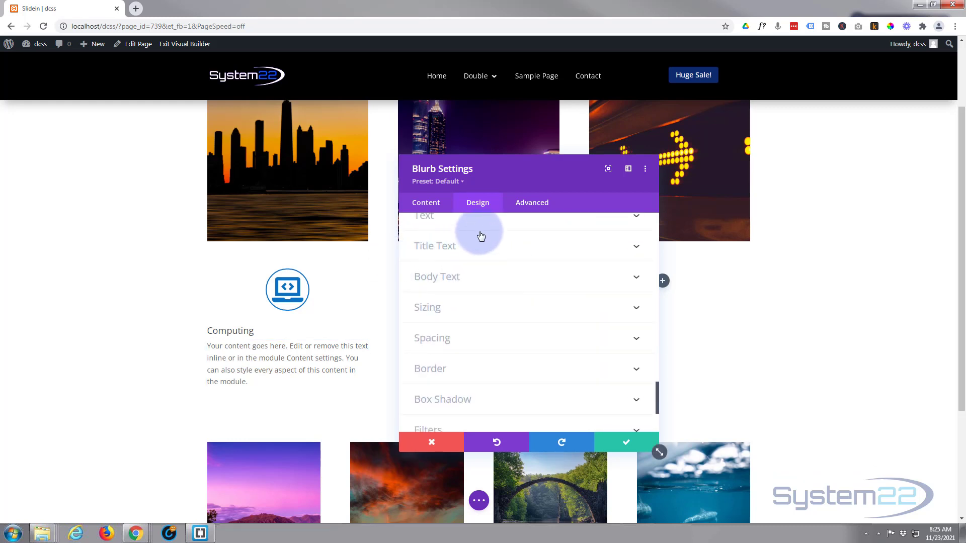
{"action": "scroll", "coordinate": [478, 272], "scroll_direction": "up", "scroll_amount": 1}
{"action": "left_click", "coordinate": [478, 271]}
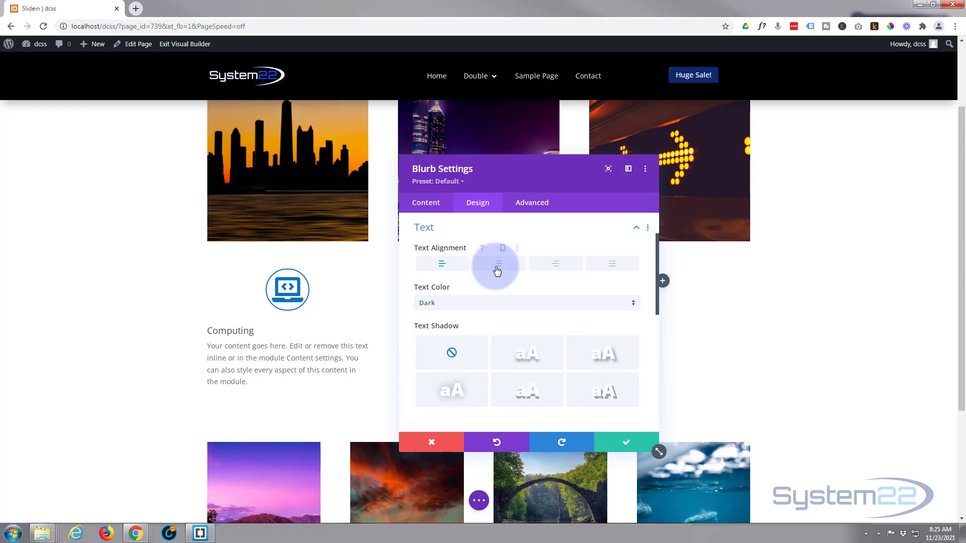
{"action": "left_click", "coordinate": [497, 271]}
- Set the Computing blurb's title font weight to Semi Bold and its title text color to blue
{"action": "scroll", "coordinate": [512, 313], "scroll_direction": "down", "scroll_amount": 3}
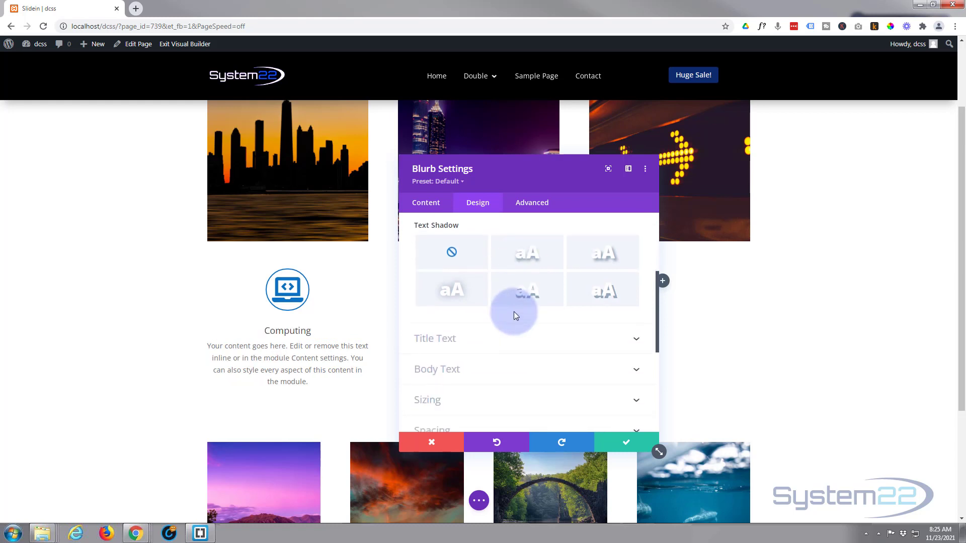
{"action": "left_click", "coordinate": [511, 288]}
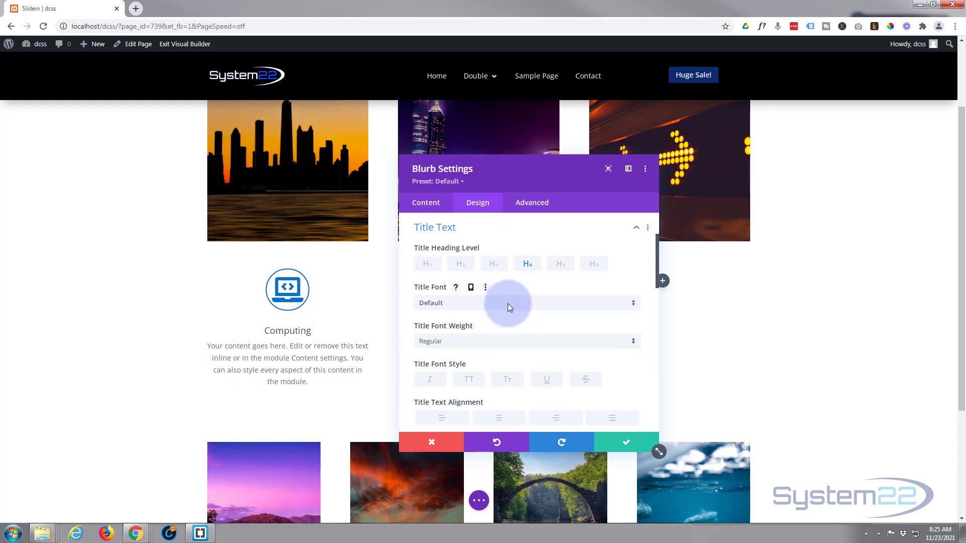
{"action": "left_click", "coordinate": [474, 349]}
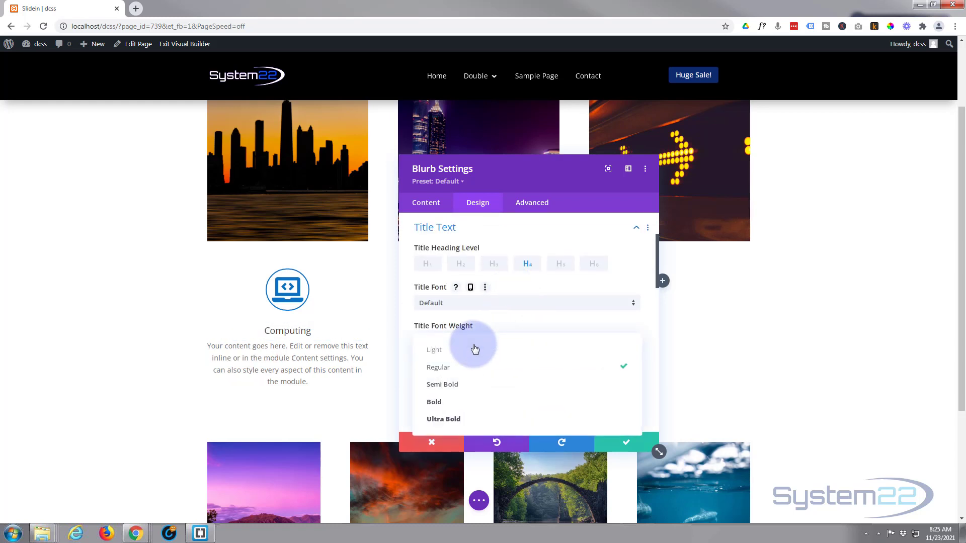
{"action": "left_click", "coordinate": [462, 391]}
{"action": "scroll", "coordinate": [527, 372], "scroll_direction": "down", "scroll_amount": 3}
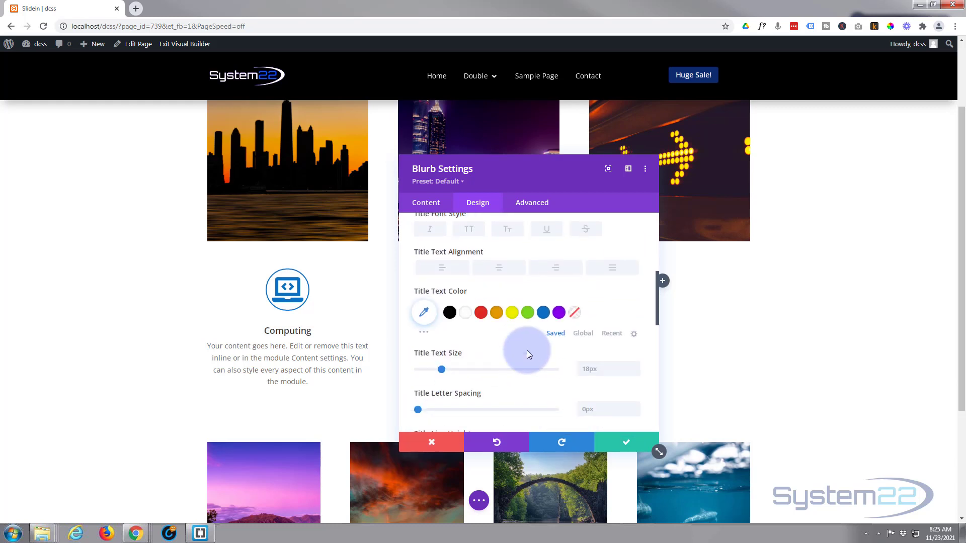
{"action": "left_click", "coordinate": [544, 313]}
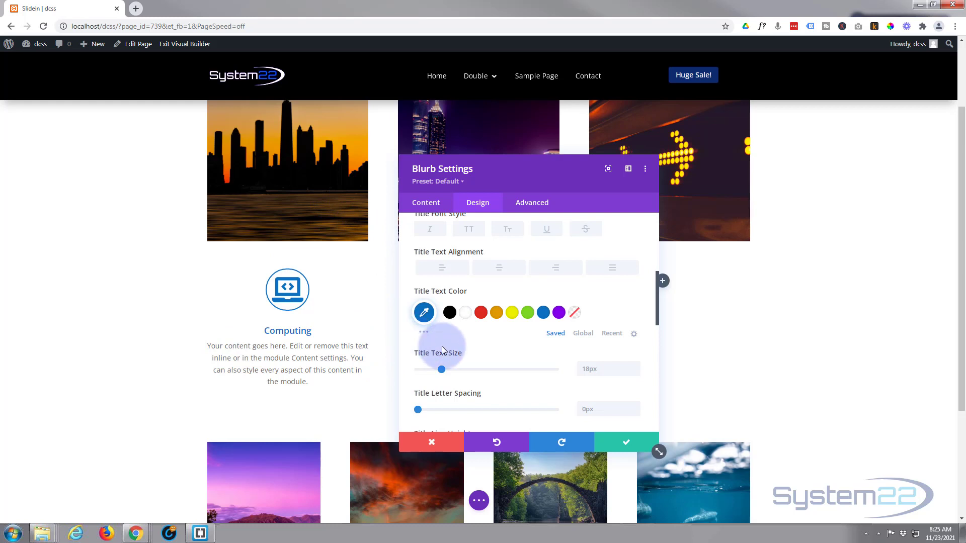
- Set the blurb's padding to 30px on the top, bottom, left and right
{"action": "scroll", "coordinate": [502, 322], "scroll_direction": "down", "scroll_amount": 2}
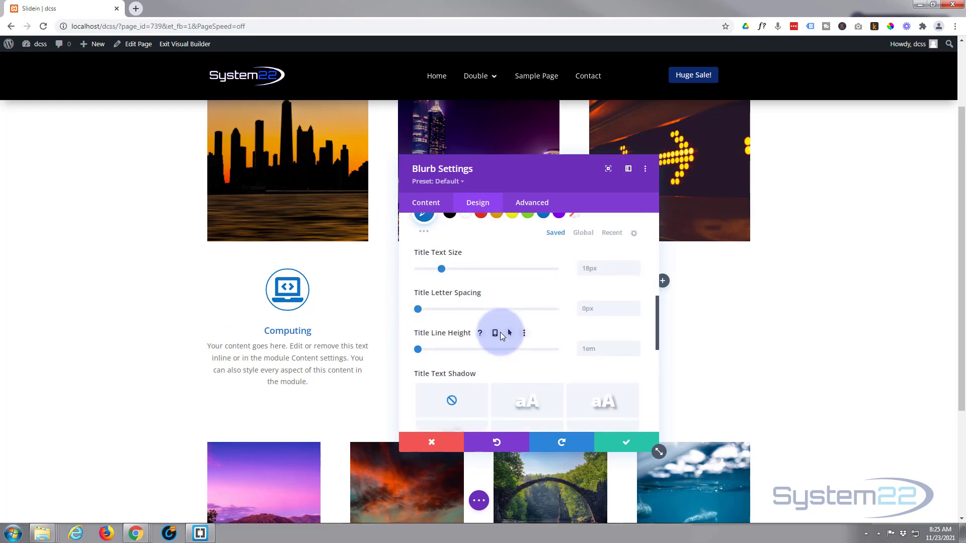
{"action": "scroll", "coordinate": [500, 332], "scroll_direction": "down", "scroll_amount": 3}
{"action": "scroll", "coordinate": [500, 337], "scroll_direction": "down", "scroll_amount": 3}
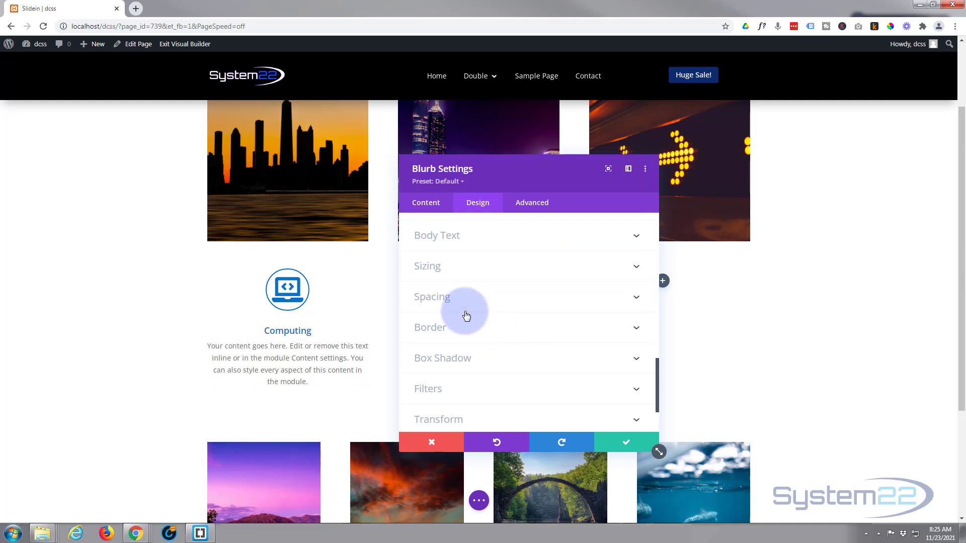
{"action": "left_click", "coordinate": [468, 298]}
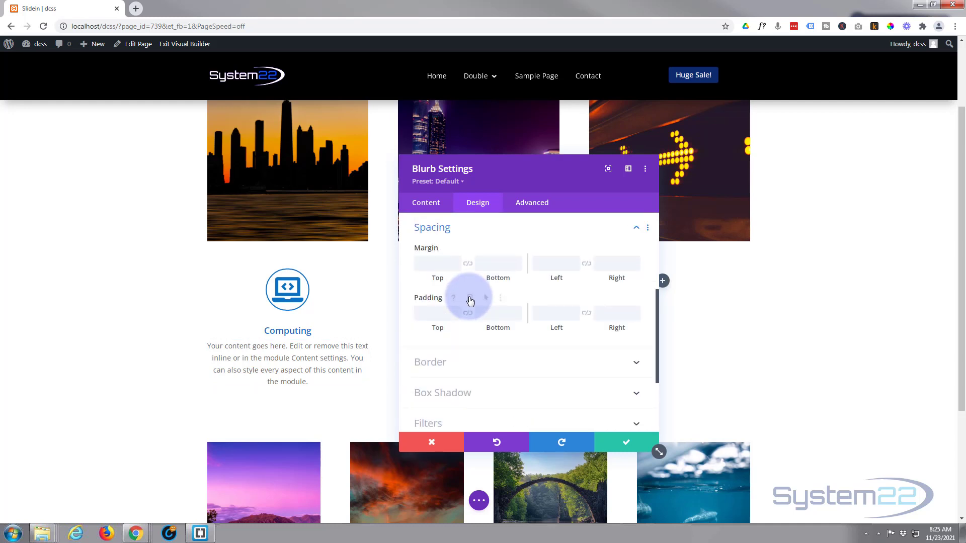
{"action": "left_click", "coordinate": [437, 312]}
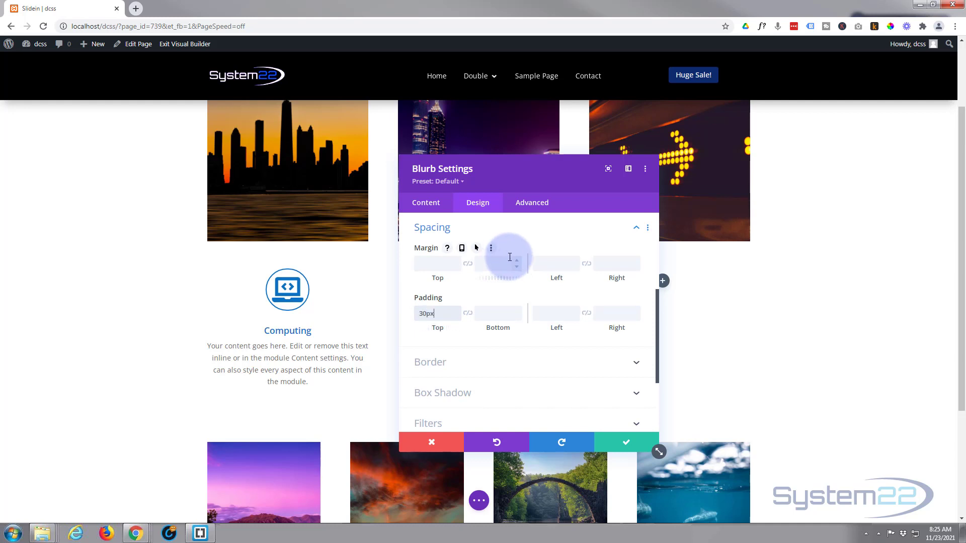
{"action": "left_click", "coordinate": [468, 313]}
{"action": "left_click", "coordinate": [554, 318]}
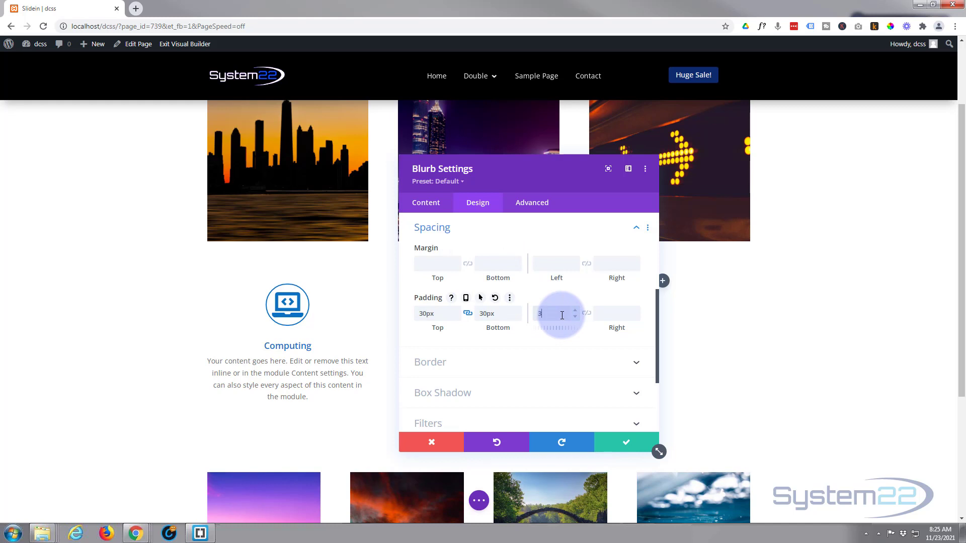
{"action": "left_click", "coordinate": [586, 313]}
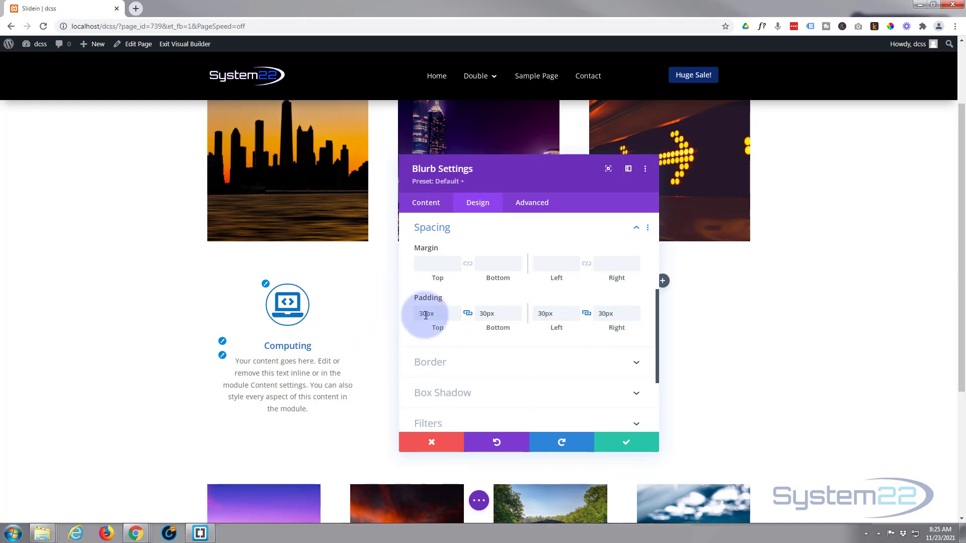
- Set the blurb's height to 400px and save the blurb settings
{"action": "scroll", "coordinate": [443, 357], "scroll_direction": "up", "scroll_amount": 2}
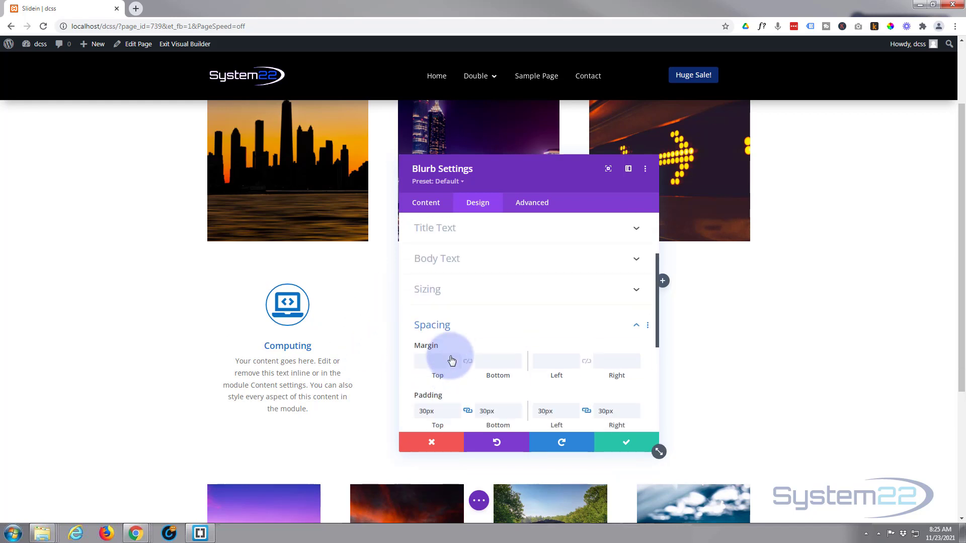
{"action": "left_click", "coordinate": [463, 330]}
{"action": "left_click", "coordinate": [466, 297]}
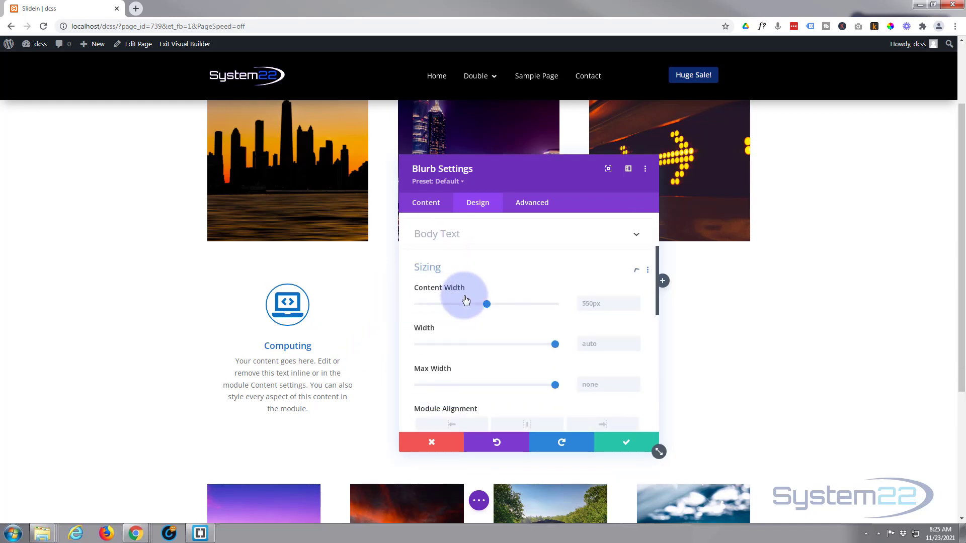
{"action": "scroll", "coordinate": [484, 333], "scroll_direction": "down", "scroll_amount": 1}
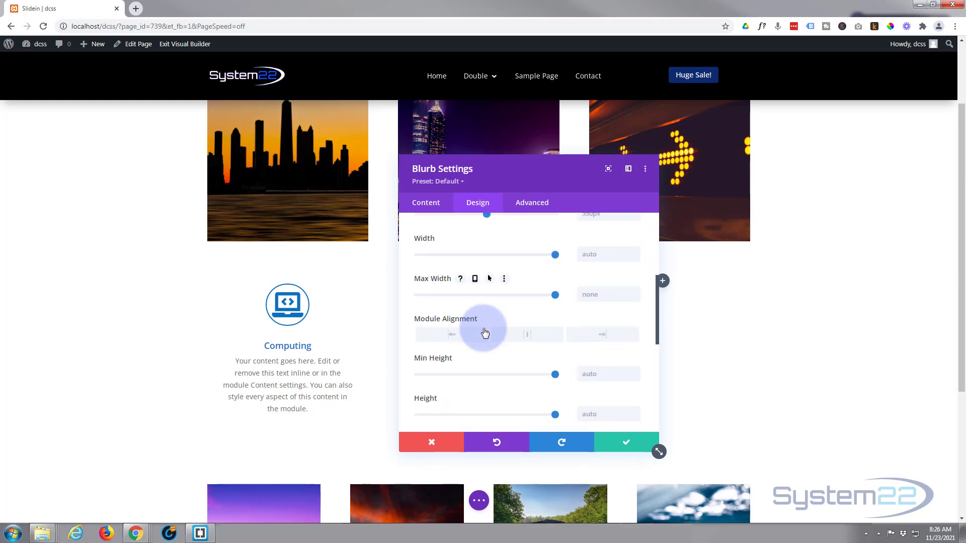
{"action": "scroll", "coordinate": [482, 335], "scroll_direction": "down", "scroll_amount": 1}
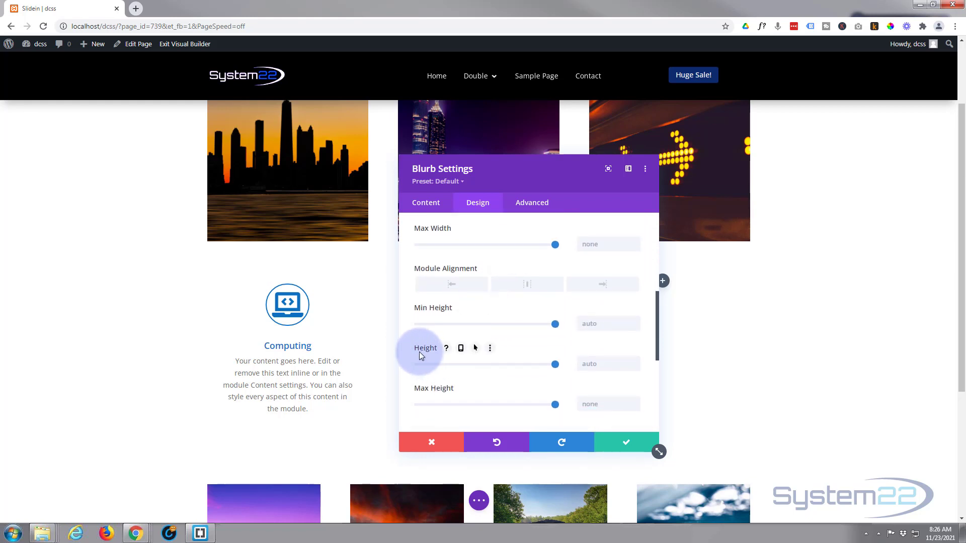
{"action": "left_click", "coordinate": [584, 365]}
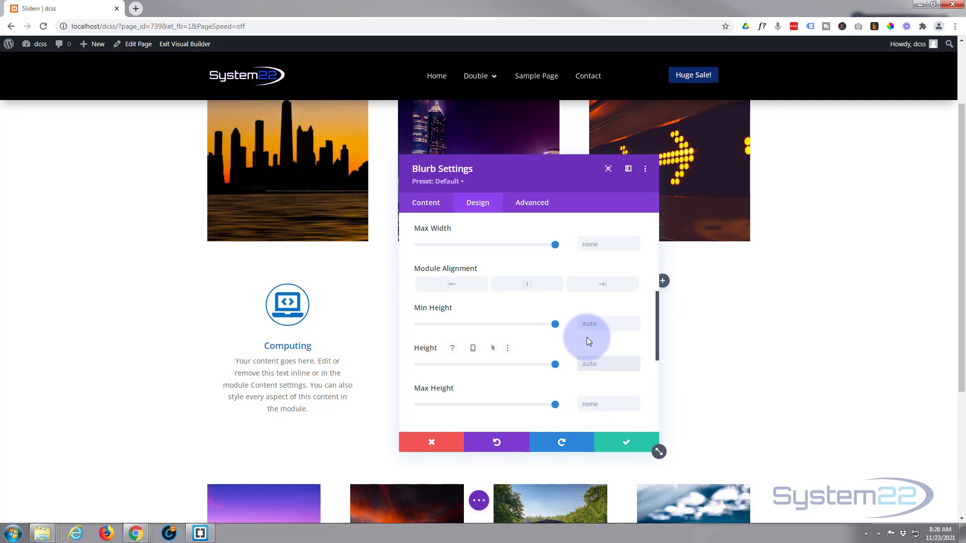
{"action": "type", "text": "400px"}
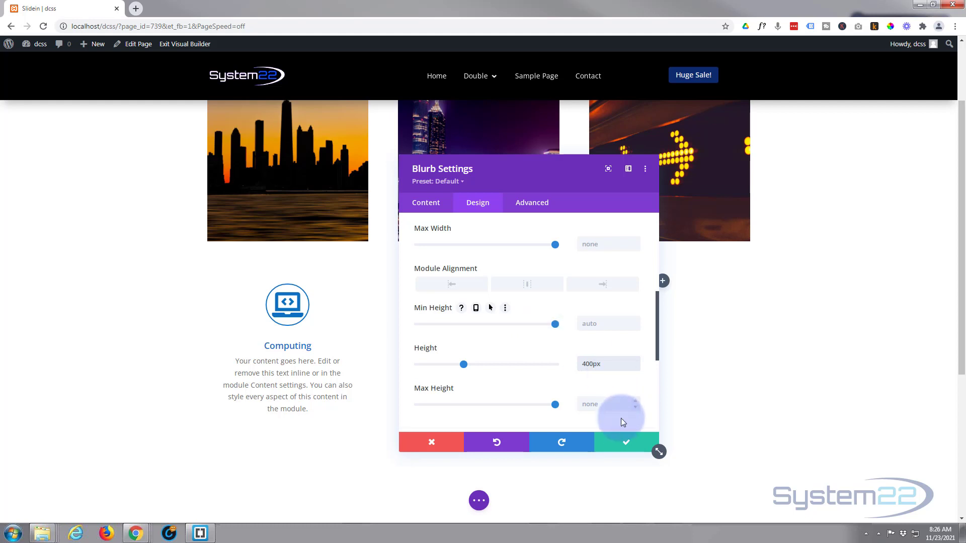
{"action": "left_click", "coordinate": [625, 443]}
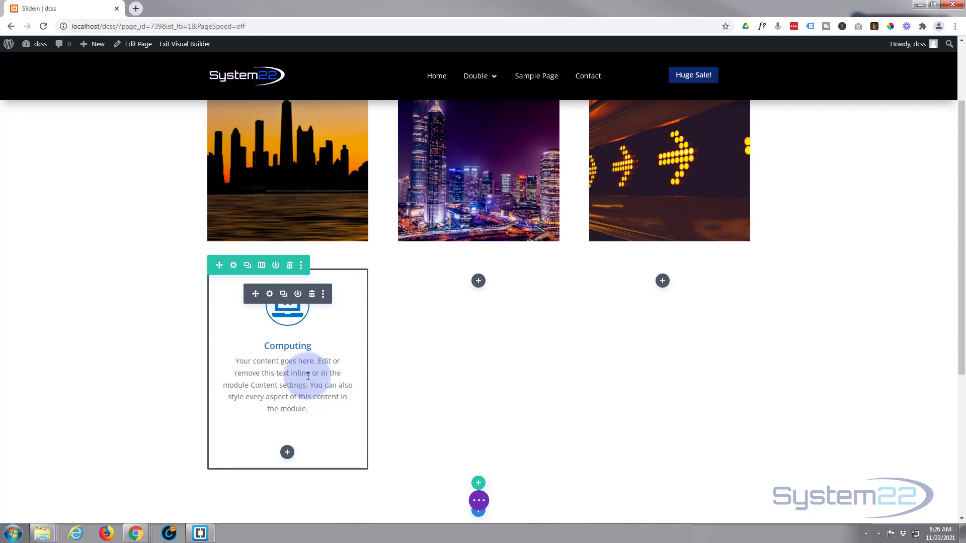
- Give the first column of the Computing blurb's row the city skyline image u8.jpg from the media library as its background
{"action": "left_click", "coordinate": [234, 266]}
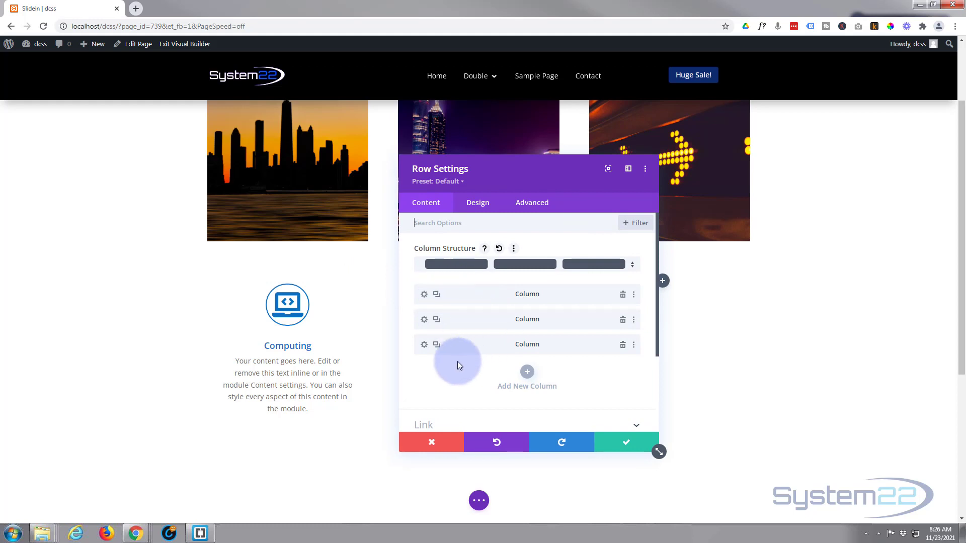
{"action": "left_click", "coordinate": [424, 295]}
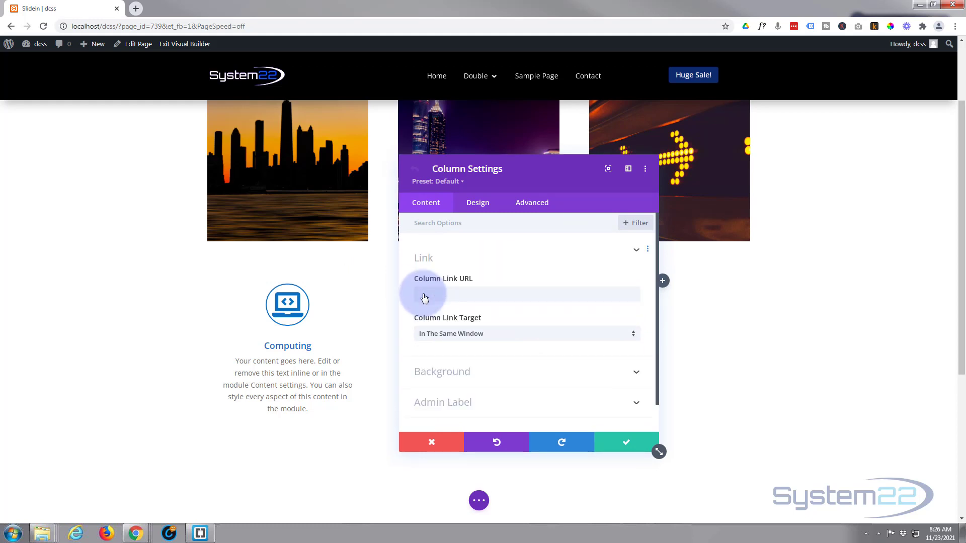
{"action": "scroll", "coordinate": [535, 302], "scroll_direction": "down", "scroll_amount": 1}
{"action": "left_click", "coordinate": [522, 340]}
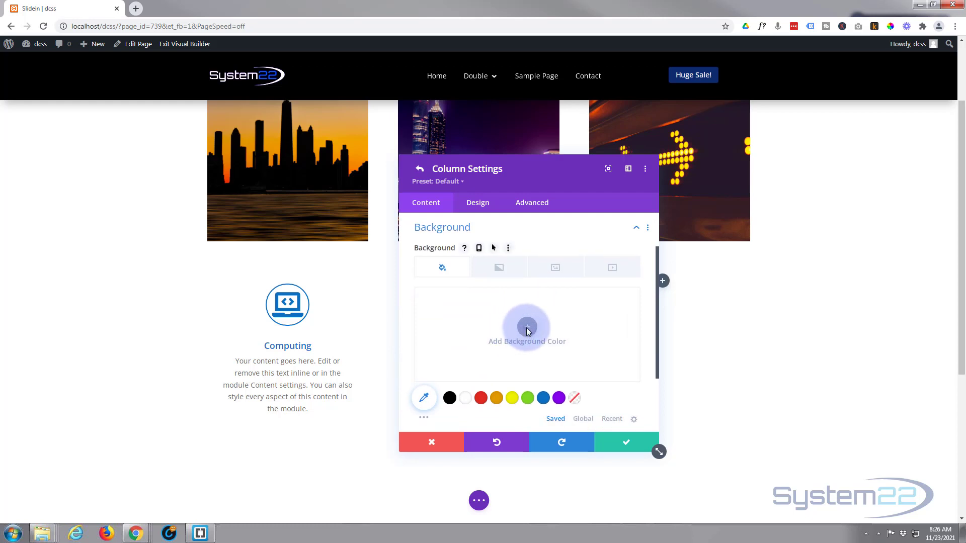
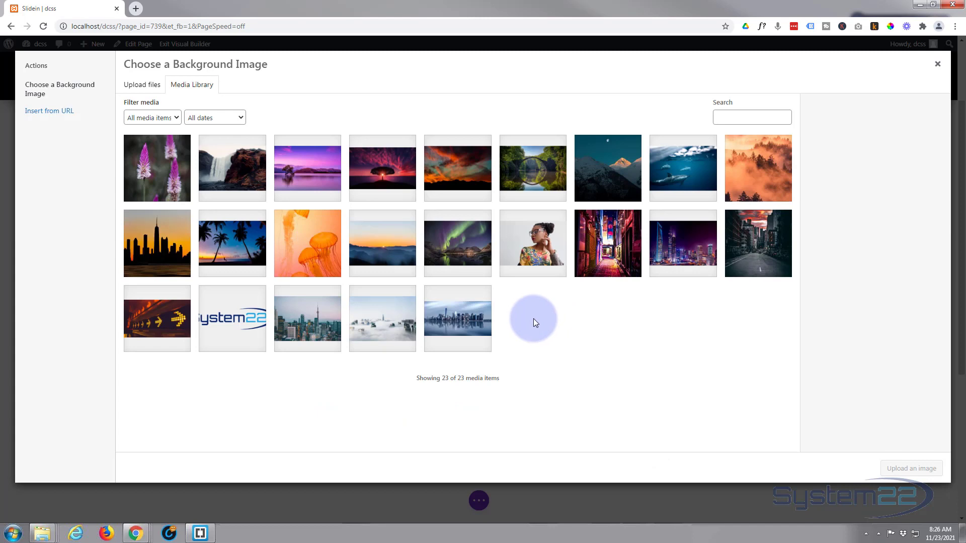
{"action": "left_click", "coordinate": [450, 324]}
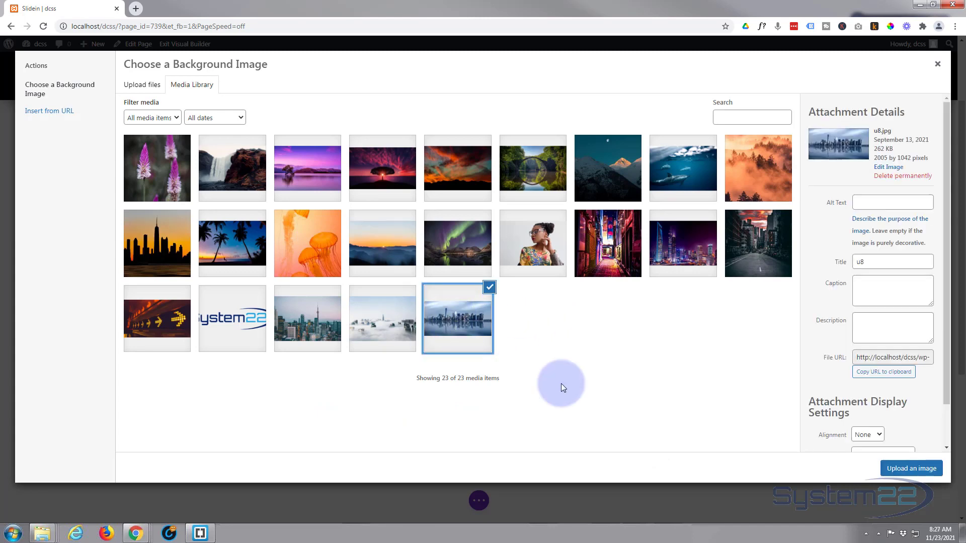
{"action": "left_click", "coordinate": [906, 470]}
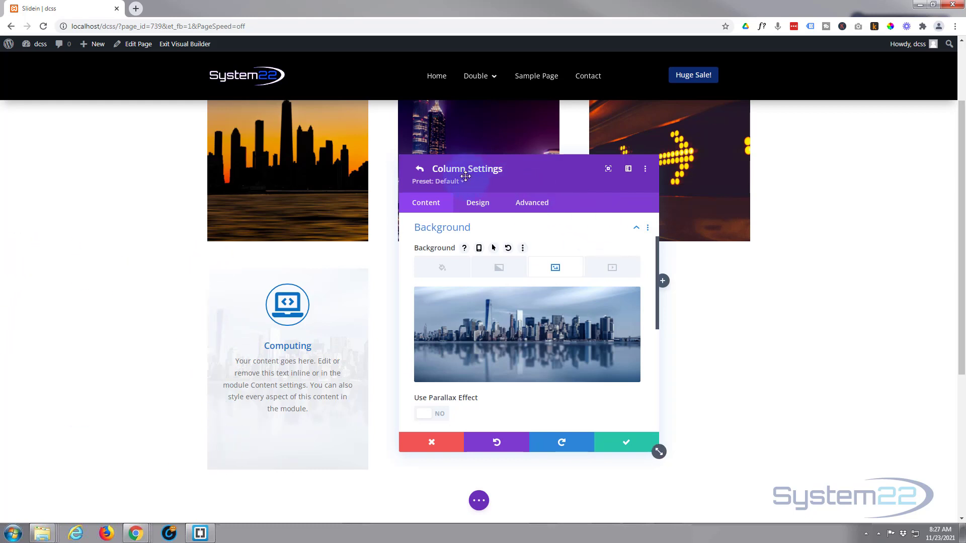
- Set the first column's horizontal and vertical overflow to Hidden, and save the column and row settings
{"action": "left_click", "coordinate": [534, 203]}
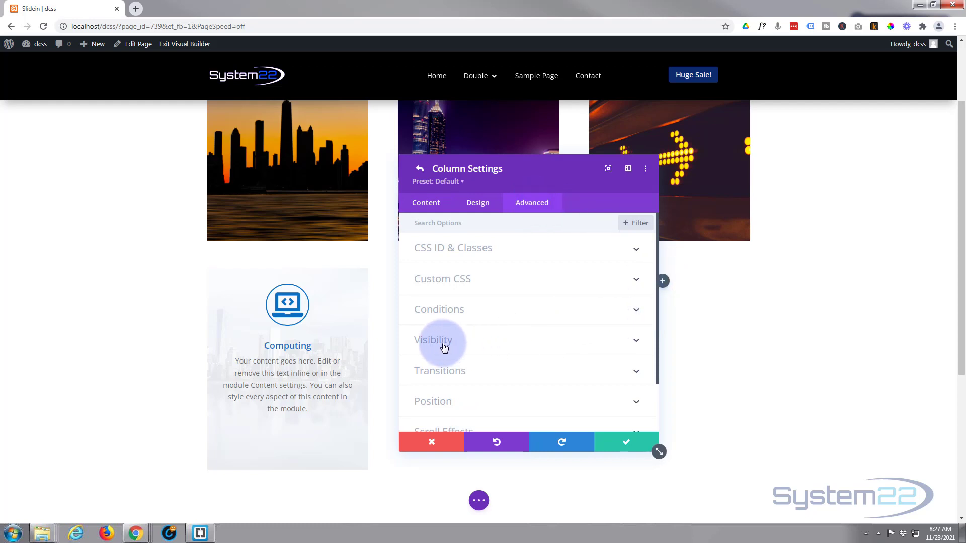
{"action": "left_click", "coordinate": [521, 347]}
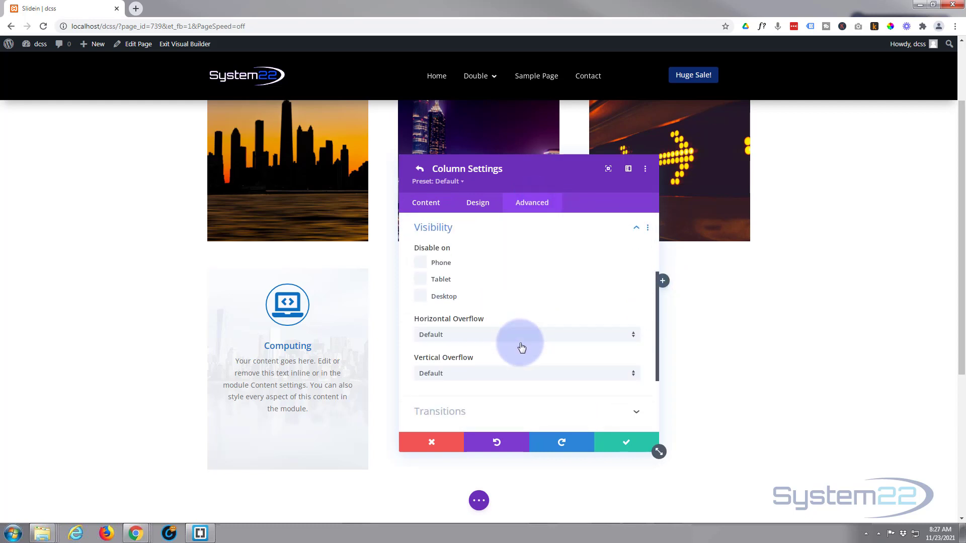
{"action": "left_click", "coordinate": [508, 336]}
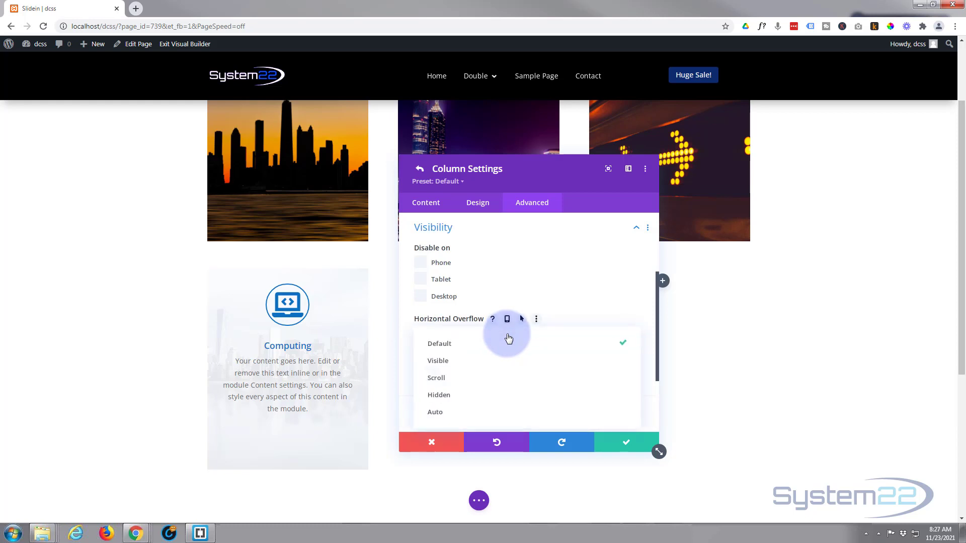
{"action": "left_click", "coordinate": [475, 396]}
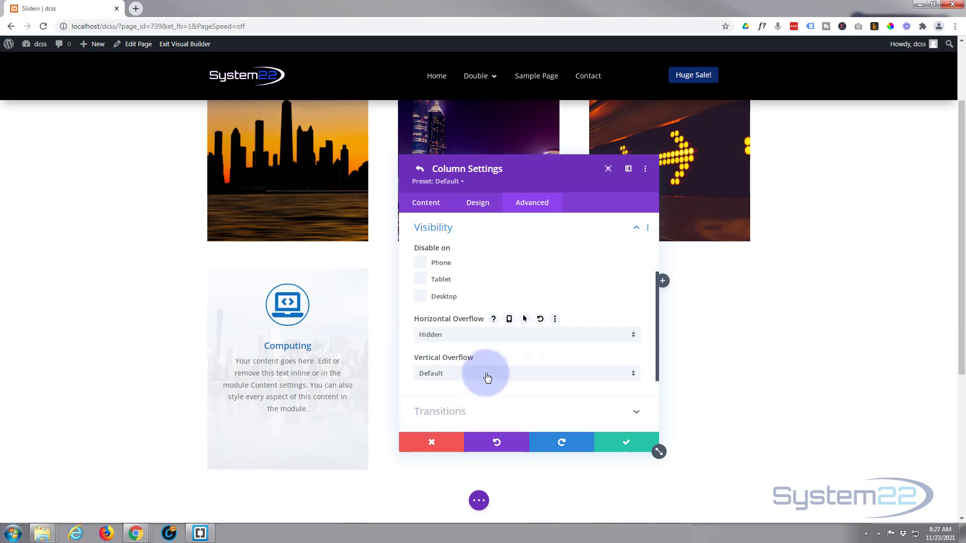
{"action": "left_click", "coordinate": [485, 375]}
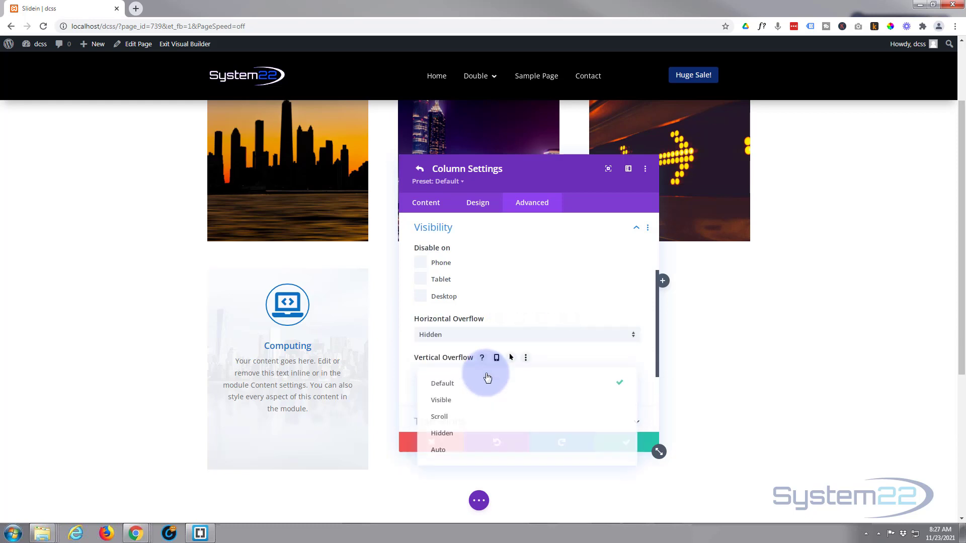
{"action": "left_click", "coordinate": [477, 438]}
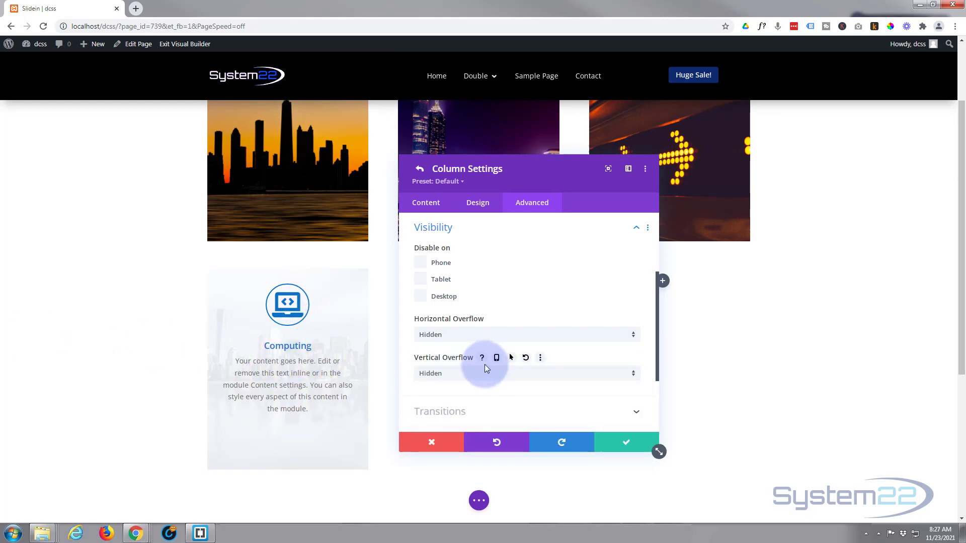
{"action": "left_click", "coordinate": [635, 444]}
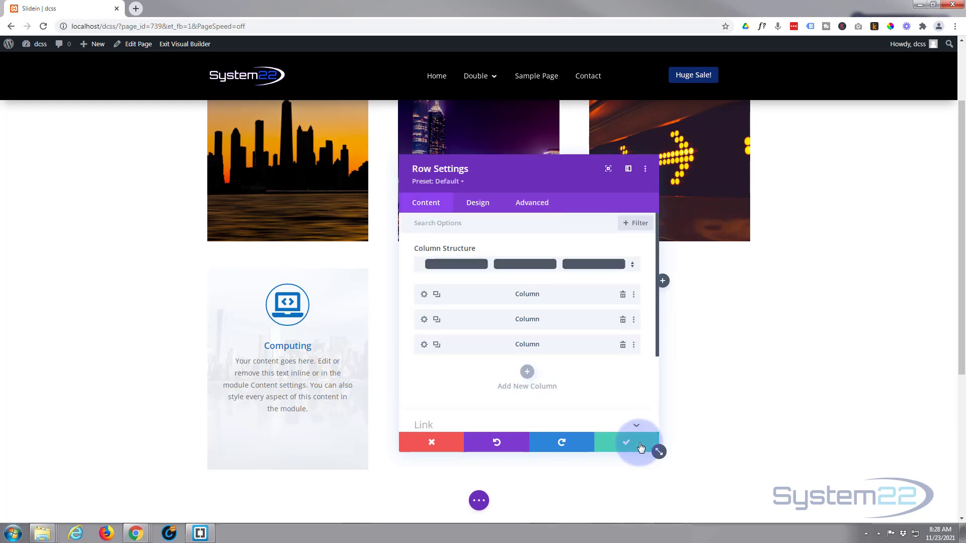
{"action": "left_click", "coordinate": [637, 445]}
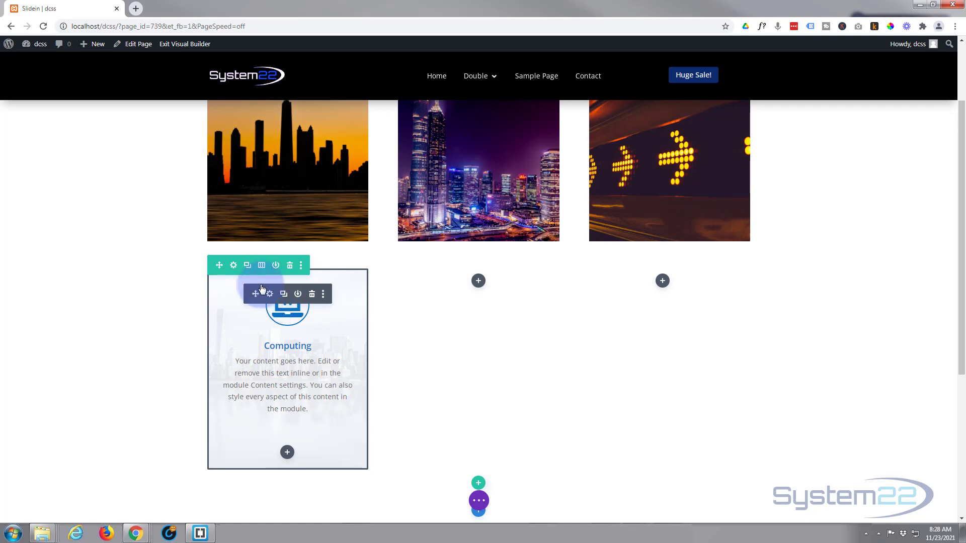
- Switch the page builder to wireframe view
{"action": "left_click_drag", "start_coordinate": [261, 300], "coordinate": [146, 300]}
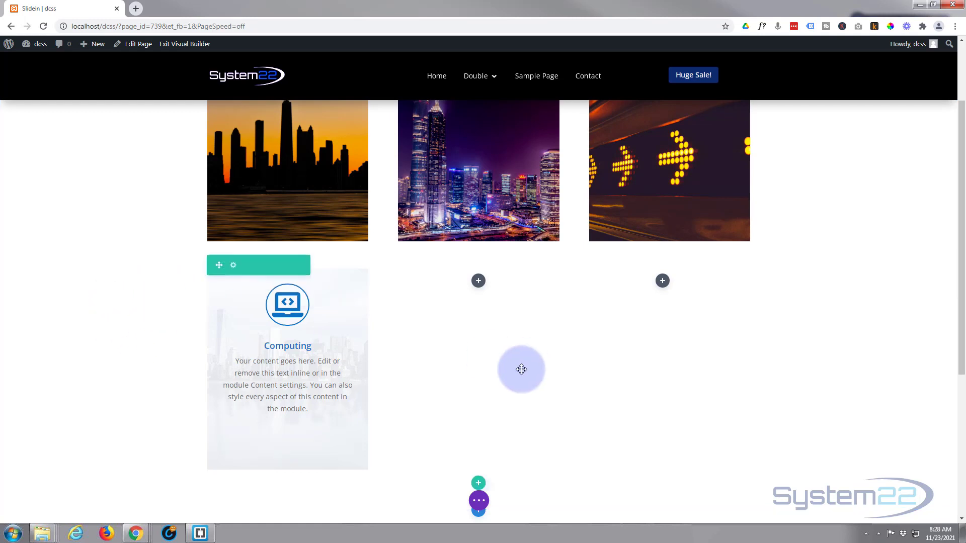
{"action": "left_click", "coordinate": [479, 501]}
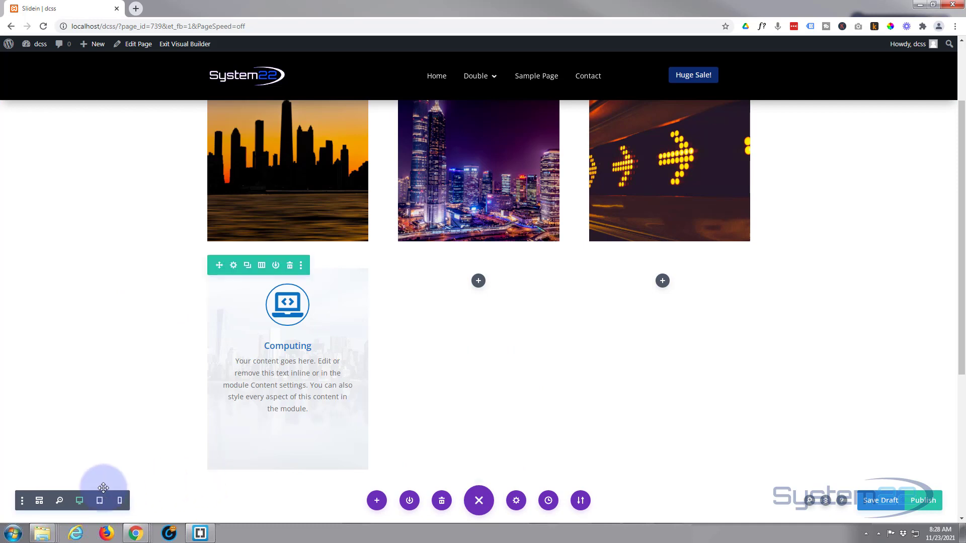
{"action": "left_click", "coordinate": [40, 500]}
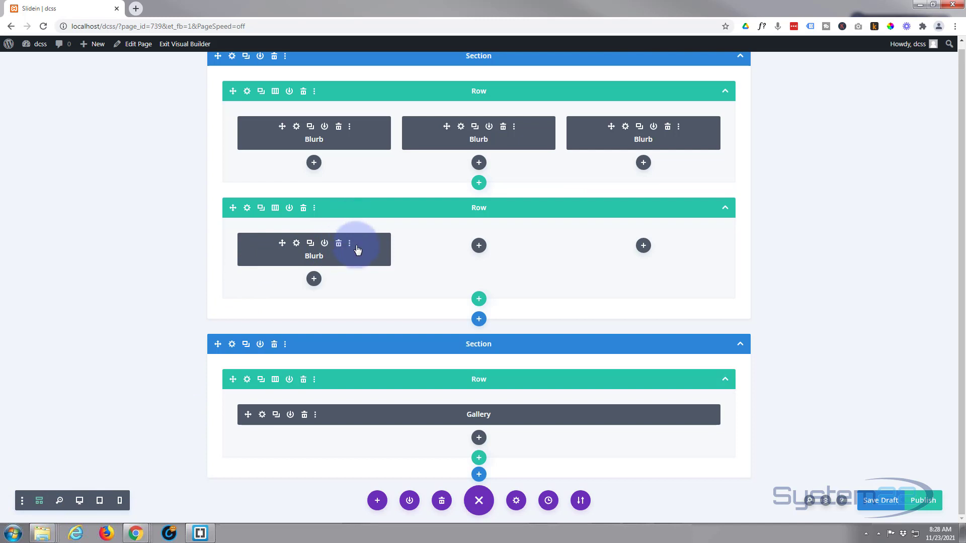
- Return to desktop view and set the Computing blurb's background colour to rgba(255,255,255,0.82)
{"action": "left_click", "coordinate": [80, 502]}
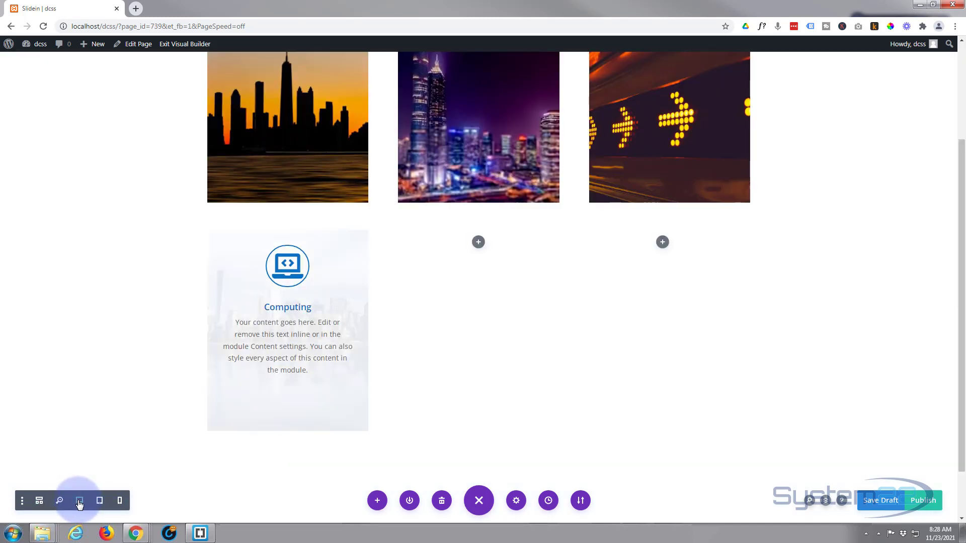
{"action": "mouse_move", "coordinate": [272, 215]}
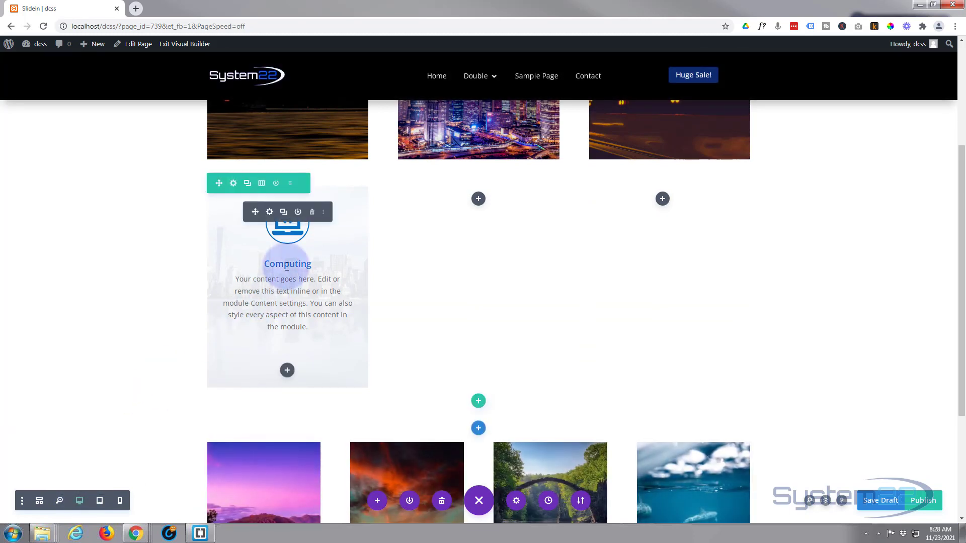
{"action": "left_click", "coordinate": [270, 213]}
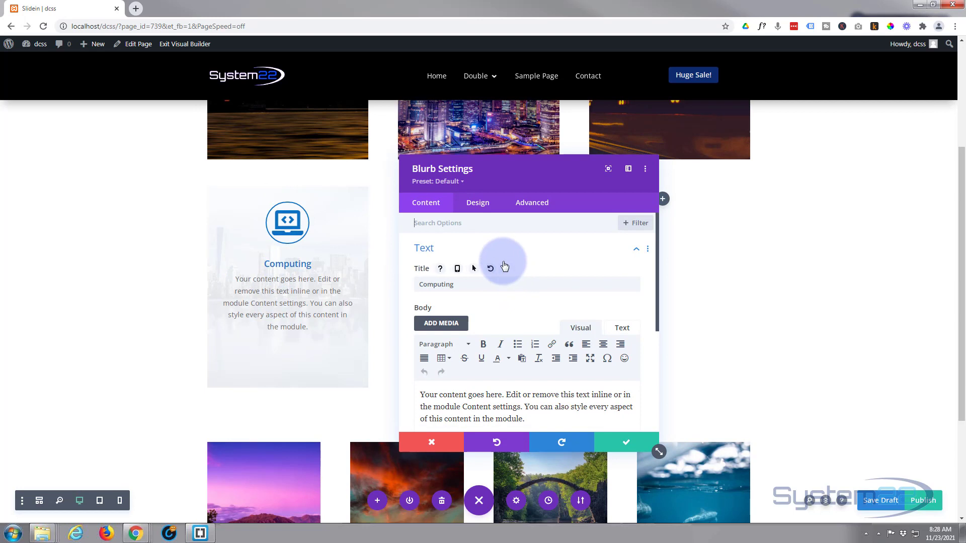
{"action": "scroll", "coordinate": [503, 264], "scroll_direction": "down", "scroll_amount": 2}
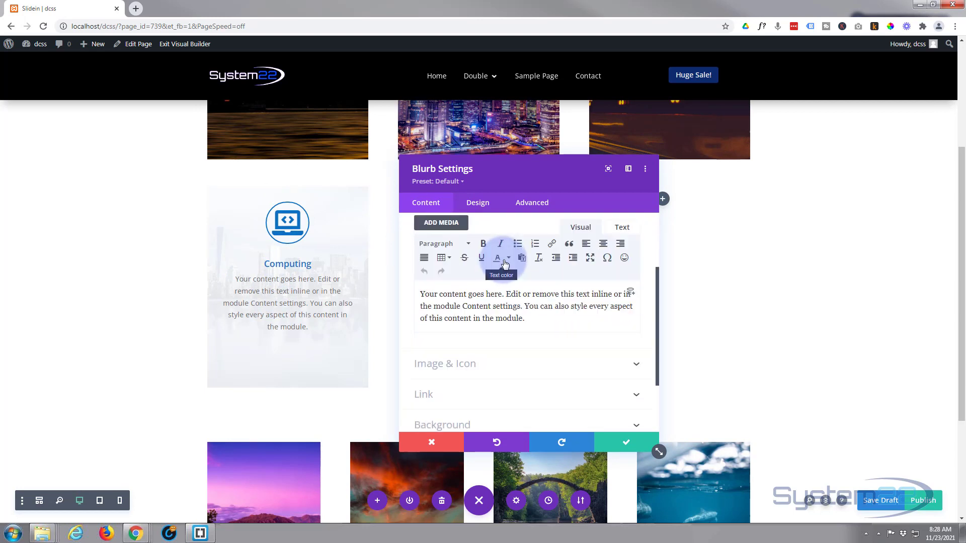
{"action": "scroll", "coordinate": [503, 263], "scroll_direction": "down", "scroll_amount": 2}
{"action": "left_click", "coordinate": [448, 341]}
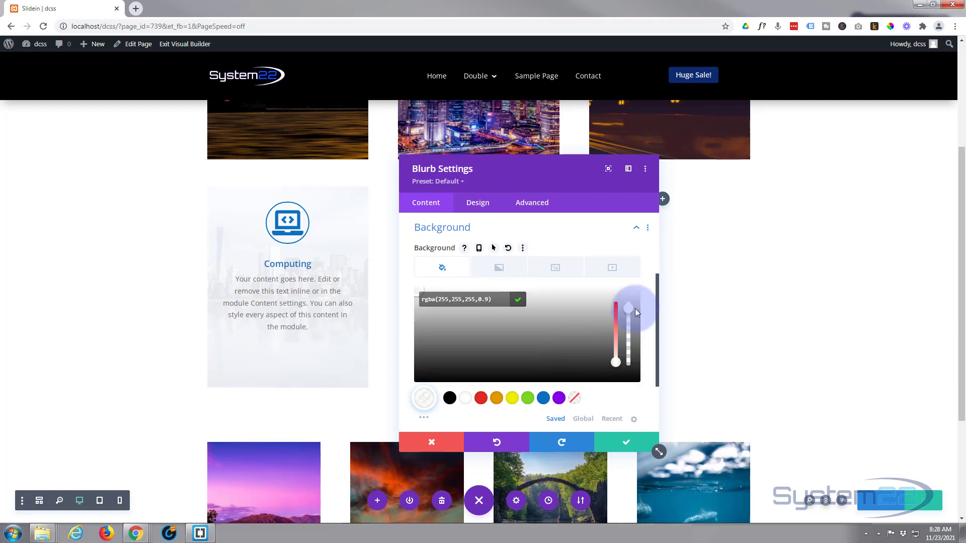
{"action": "left_click", "coordinate": [630, 308]}
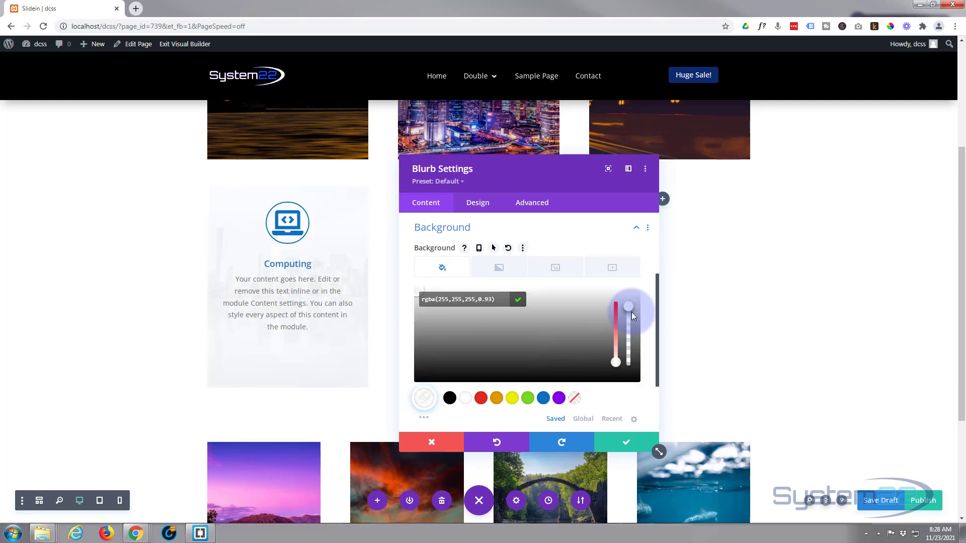
{"action": "left_click_drag", "start_coordinate": [633, 322], "coordinate": [635, 322]}
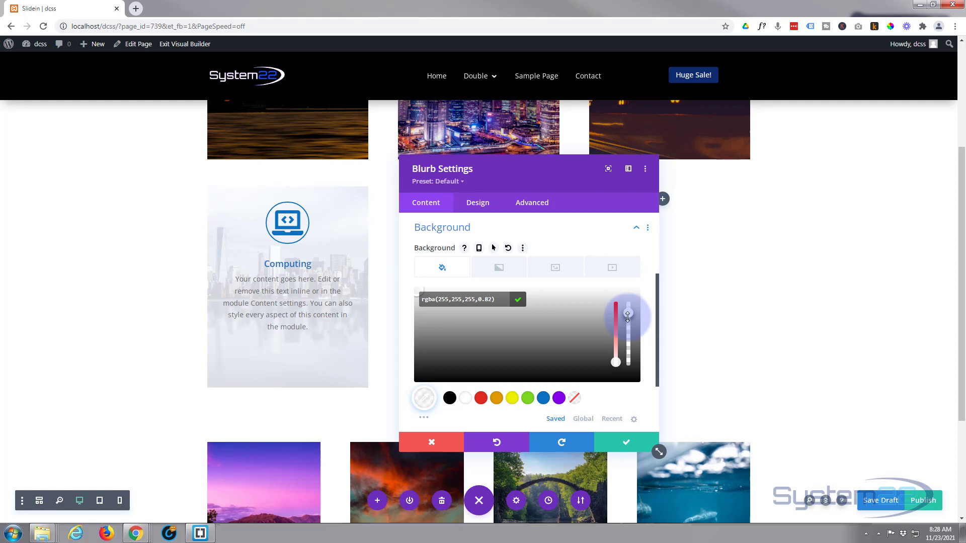
- Set the Computing blurb's left margin to -500px, and unlink its side padding to set the right padding to 500px
{"action": "left_click", "coordinate": [478, 210]}
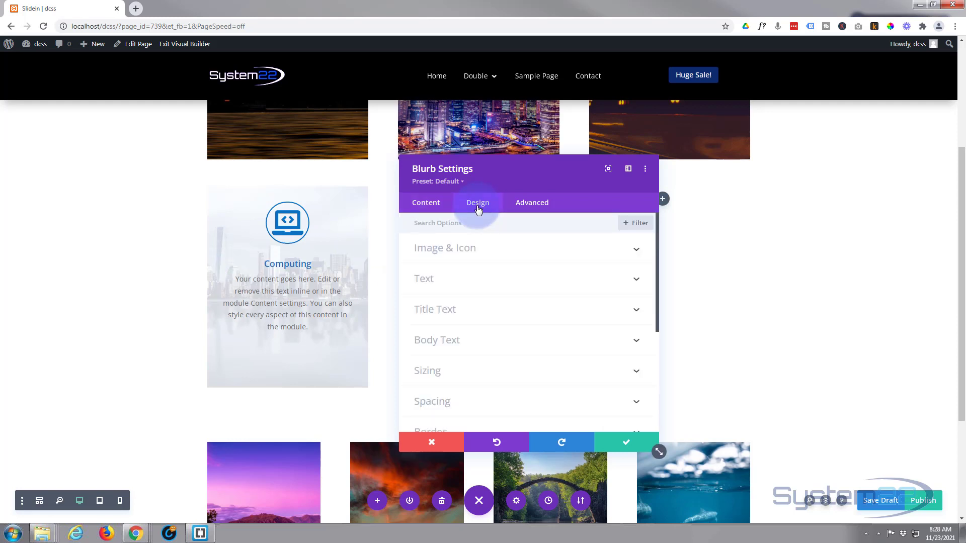
{"action": "scroll", "coordinate": [493, 328], "scroll_direction": "down", "scroll_amount": 1}
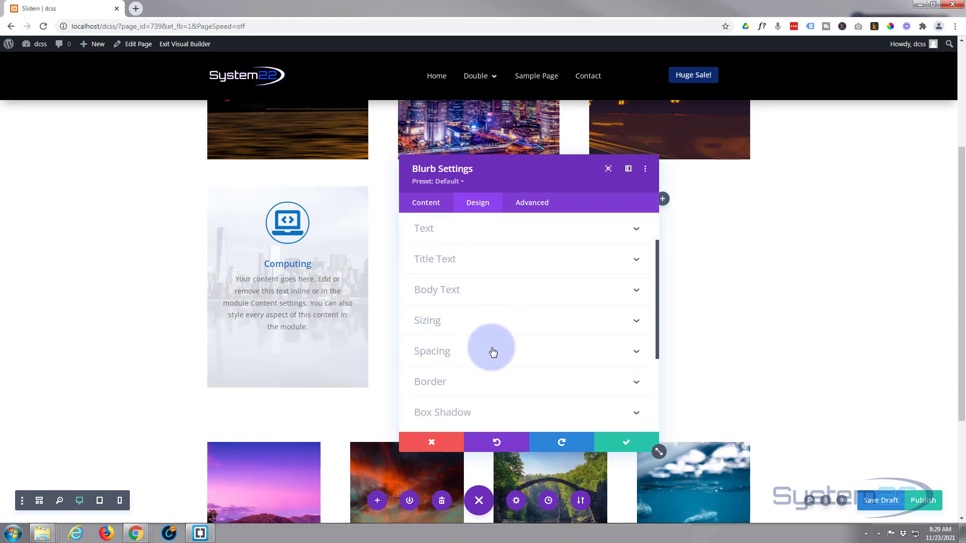
{"action": "left_click", "coordinate": [493, 352]}
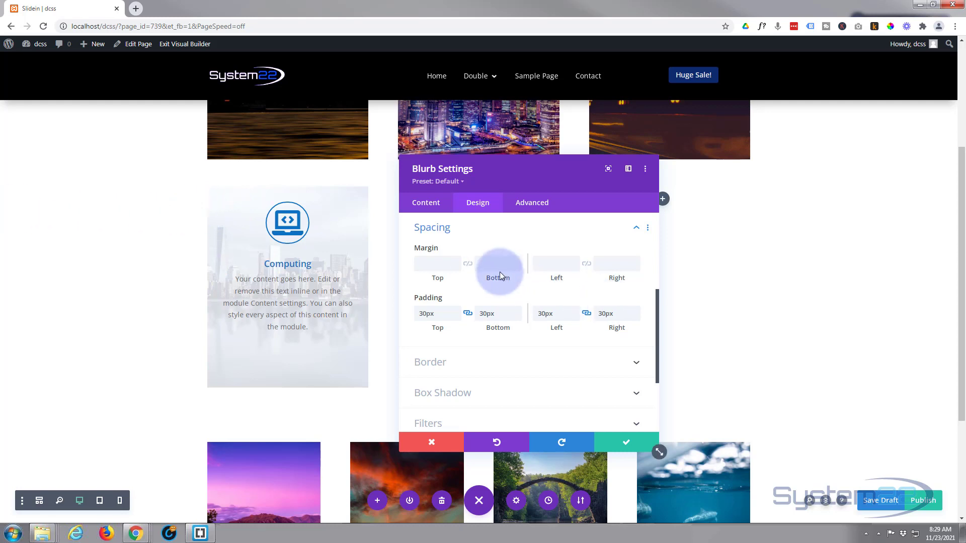
{"action": "left_click", "coordinate": [543, 261]}
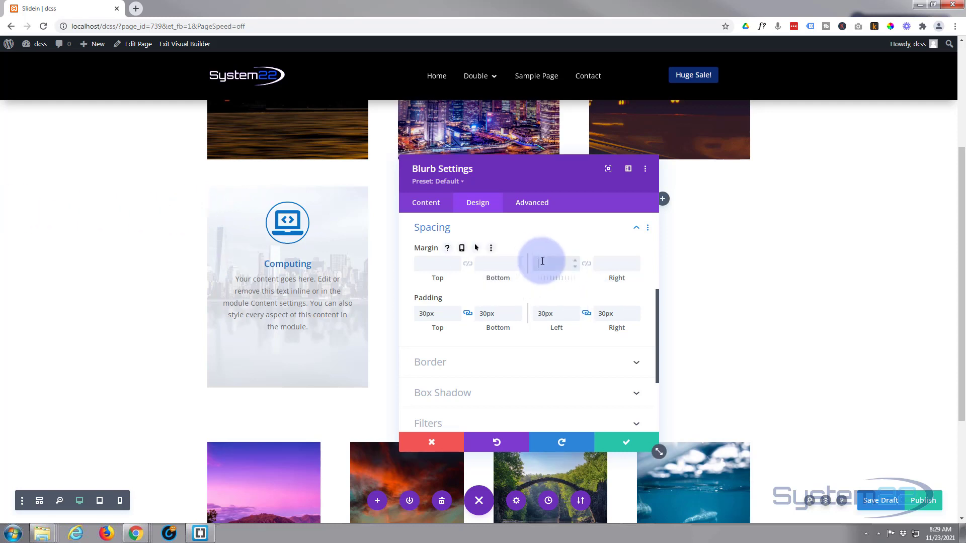
{"action": "type", "text": "-100px"}
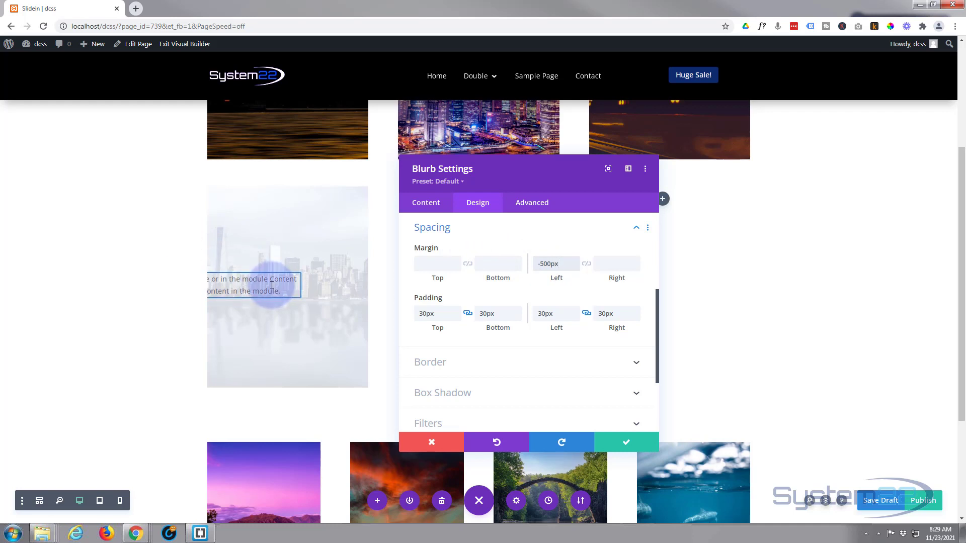
{"action": "left_click", "coordinate": [587, 314]}
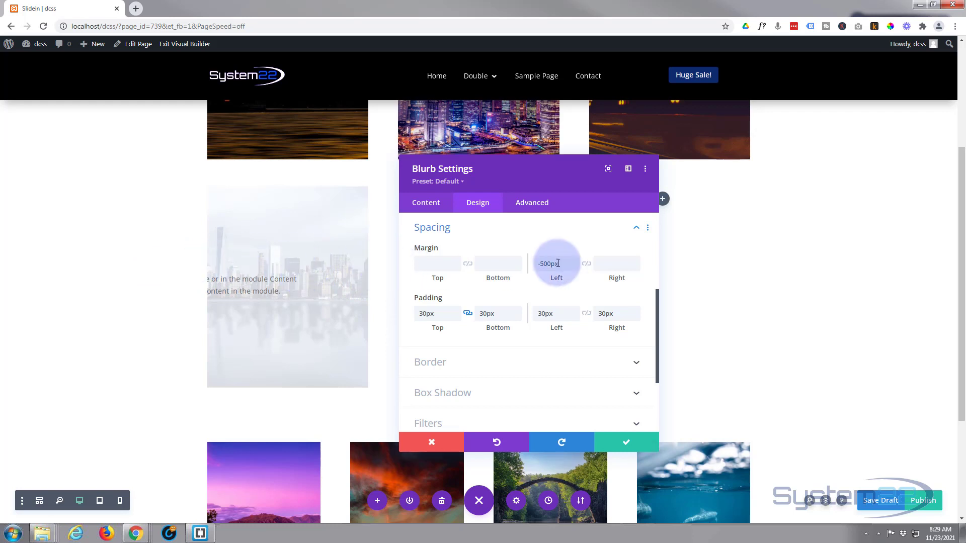
{"action": "double_click", "coordinate": [616, 314]}
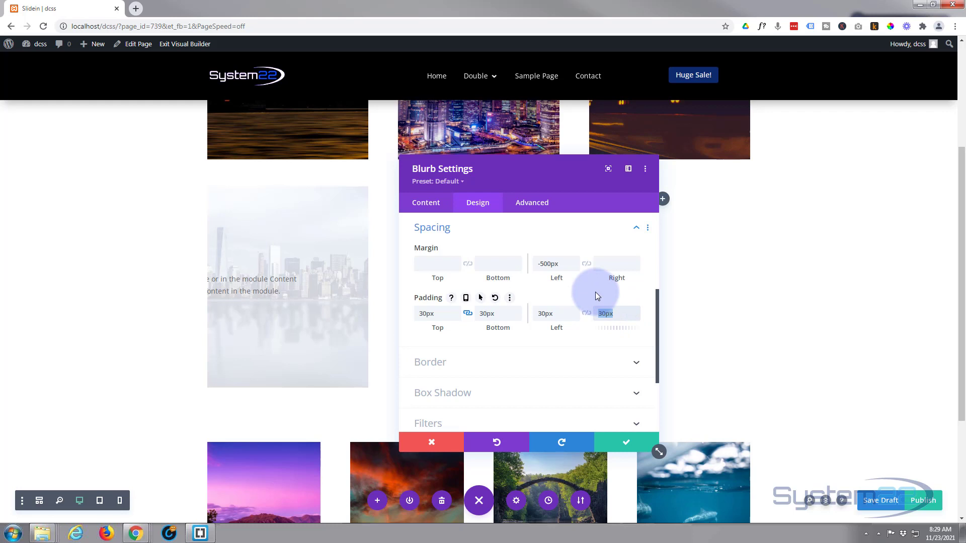
{"action": "type", "text": "500px"}
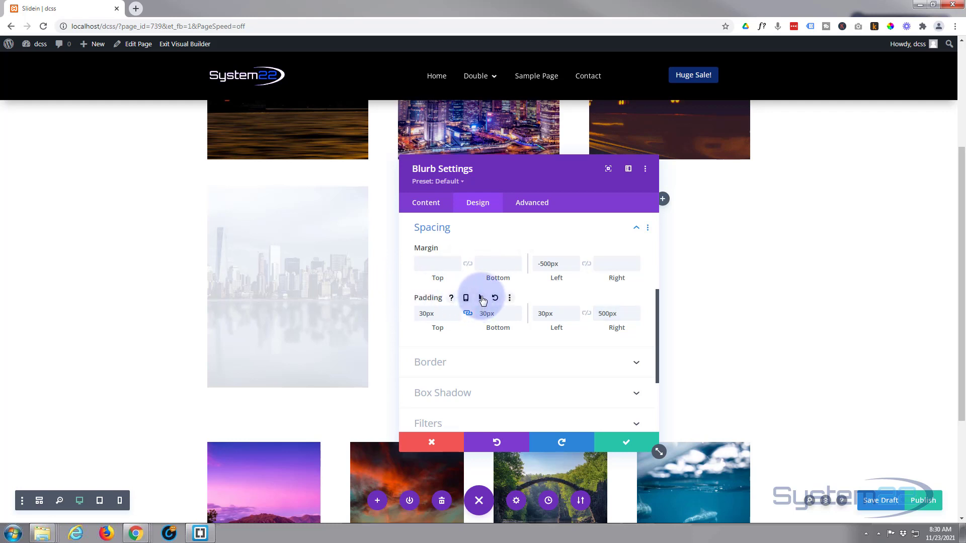
- Enable hover values for the blurb's margin and padding, with 30px right padding and 0px left margin on hover, and compare both states
{"action": "left_click", "coordinate": [481, 299]}
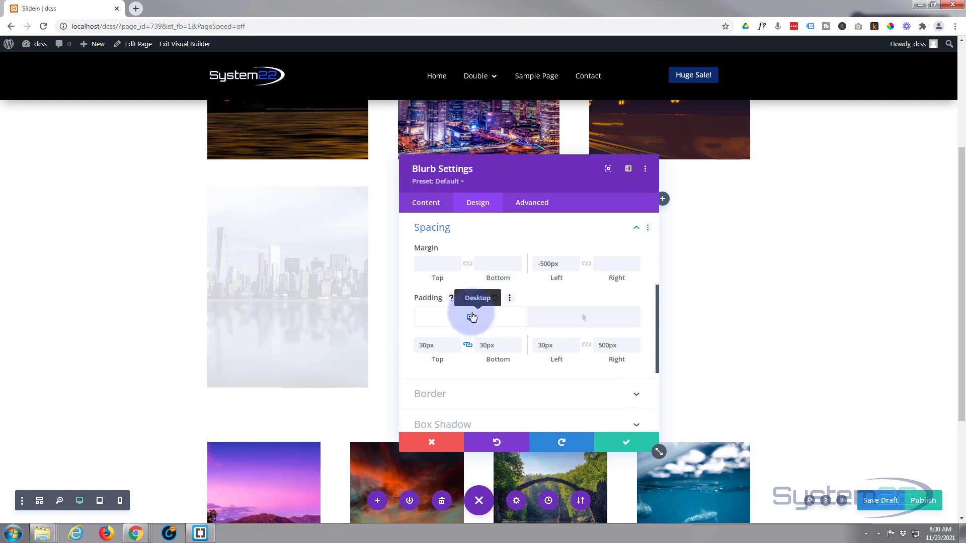
{"action": "left_click", "coordinate": [604, 321]}
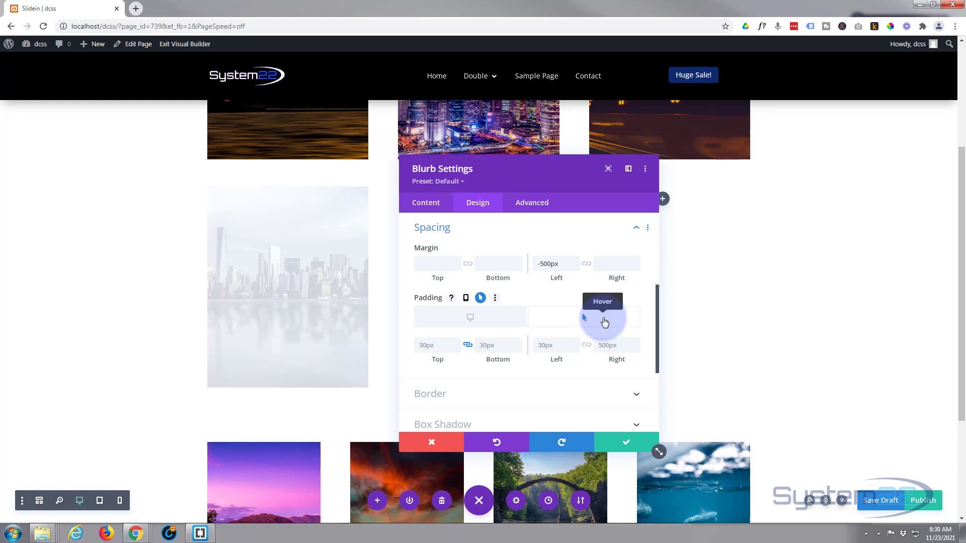
{"action": "mouse_move", "coordinate": [433, 249]}
{"action": "left_click", "coordinate": [477, 250]}
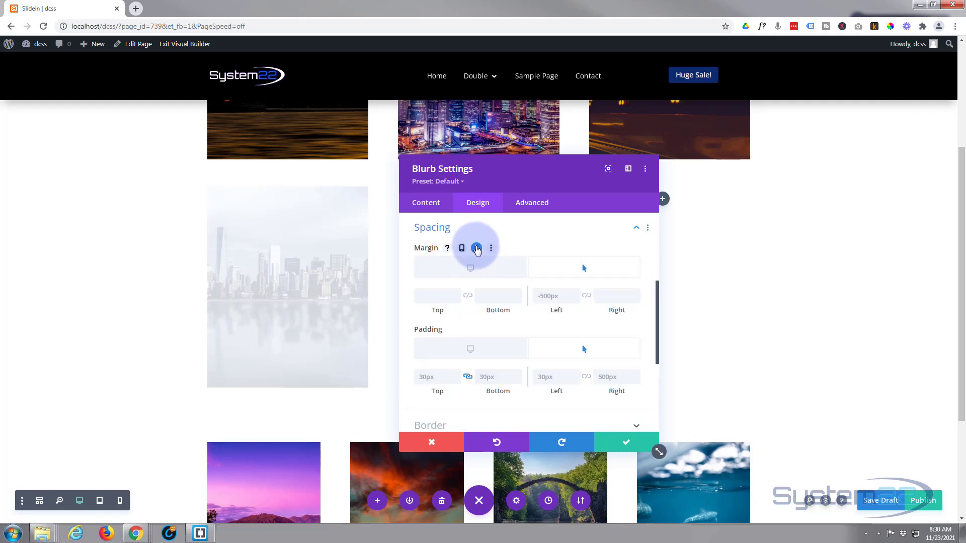
{"action": "left_click", "coordinate": [470, 350]}
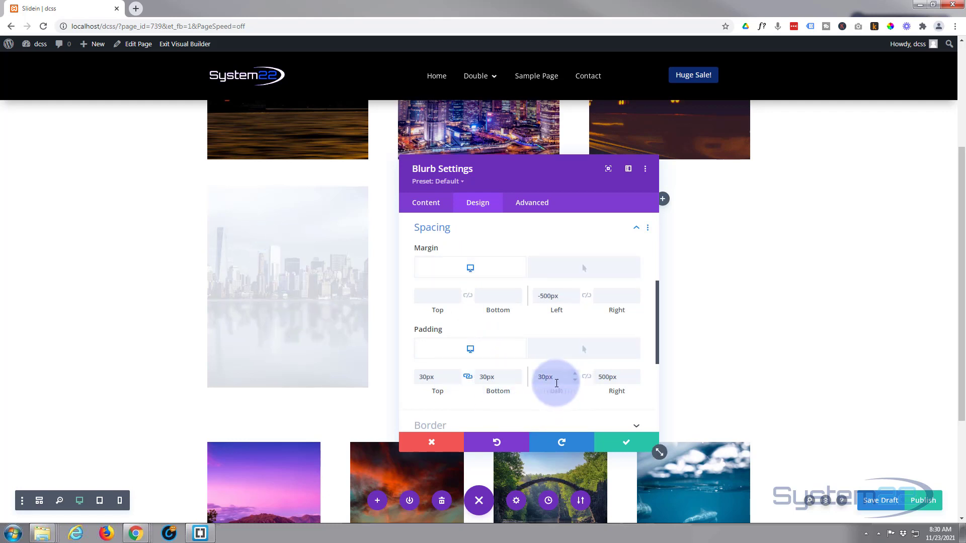
{"action": "left_click", "coordinate": [585, 352]}
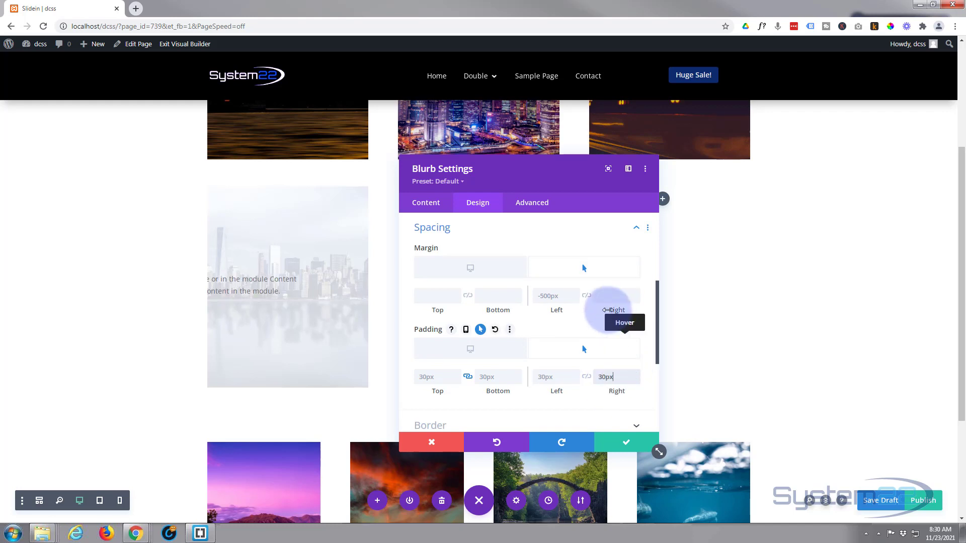
{"action": "left_click", "coordinate": [553, 296]}
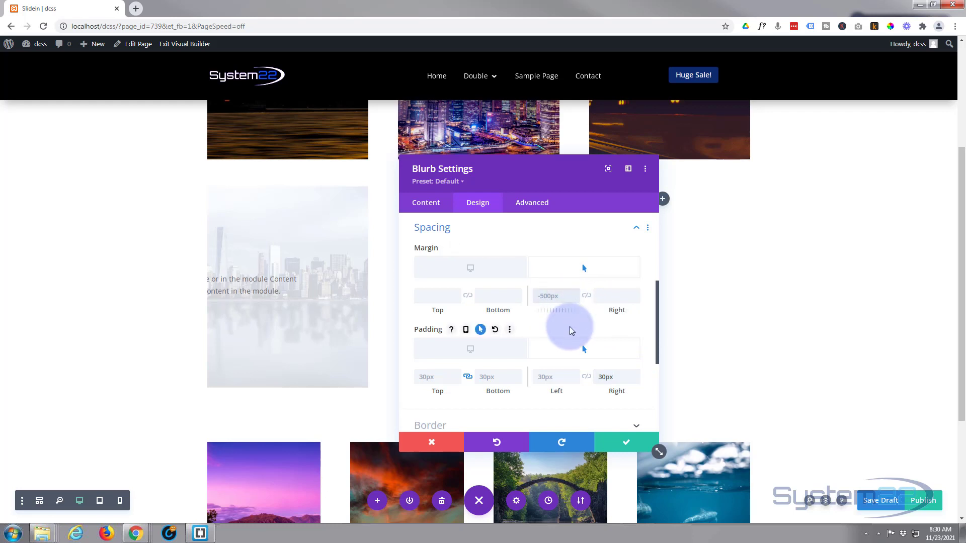
{"action": "type", "text": "0"}
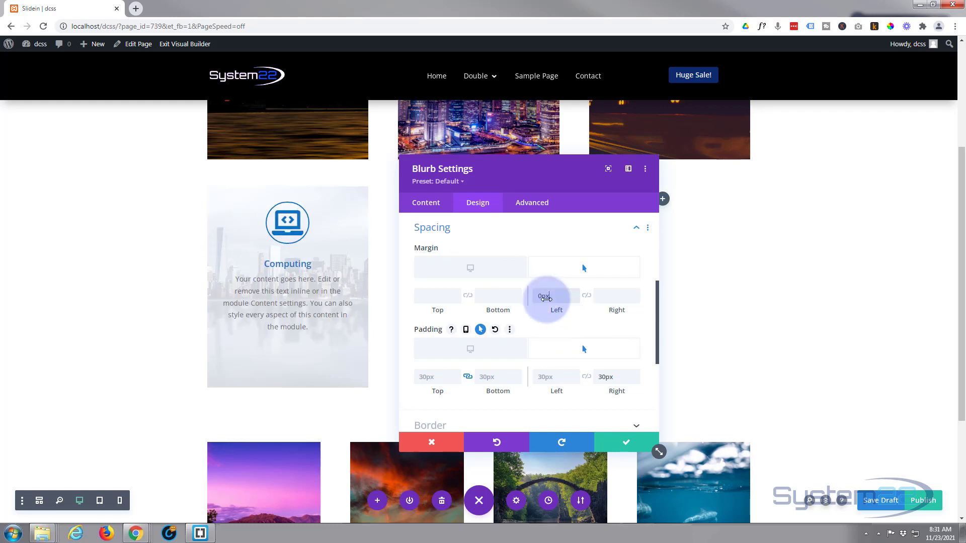
{"action": "left_click", "coordinate": [494, 277]}
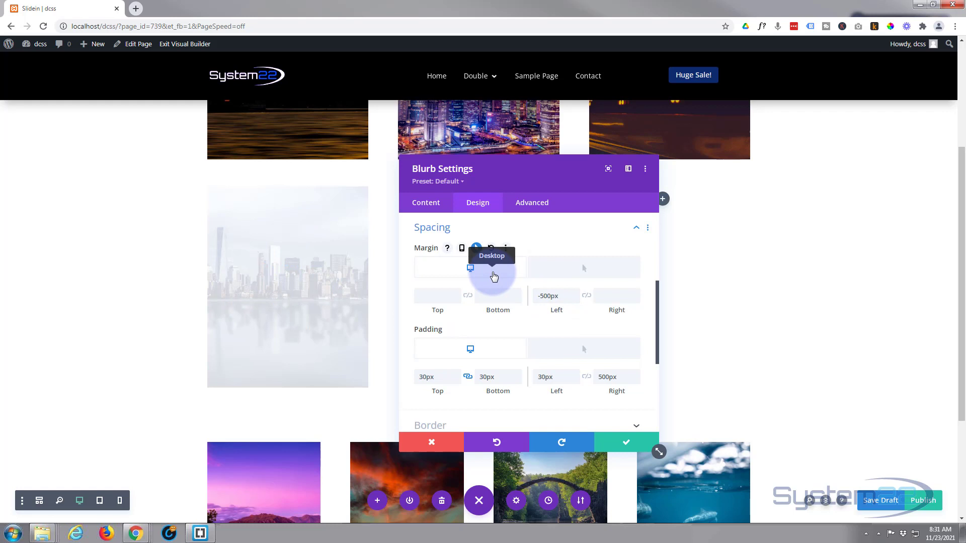
{"action": "left_click", "coordinate": [584, 274]}
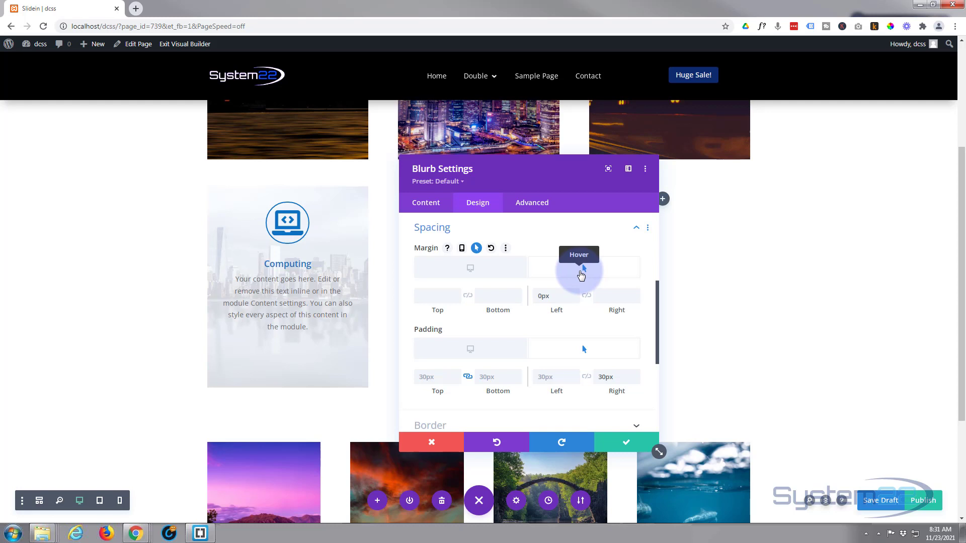
- Set the blurb's transition duration to 700ms and its speed curve to Ease-In-Out, and save the blurb settings
{"action": "left_click", "coordinate": [532, 208]}
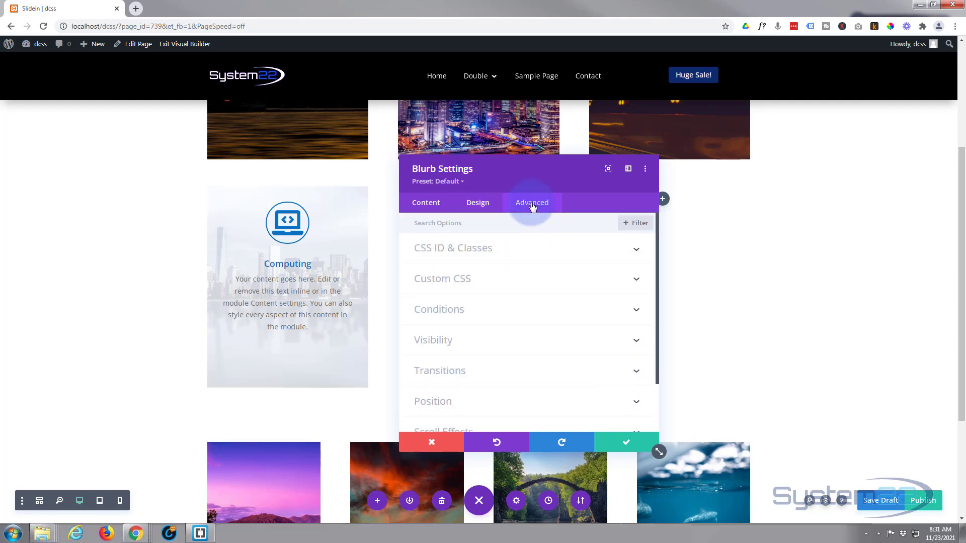
{"action": "left_click", "coordinate": [519, 371]}
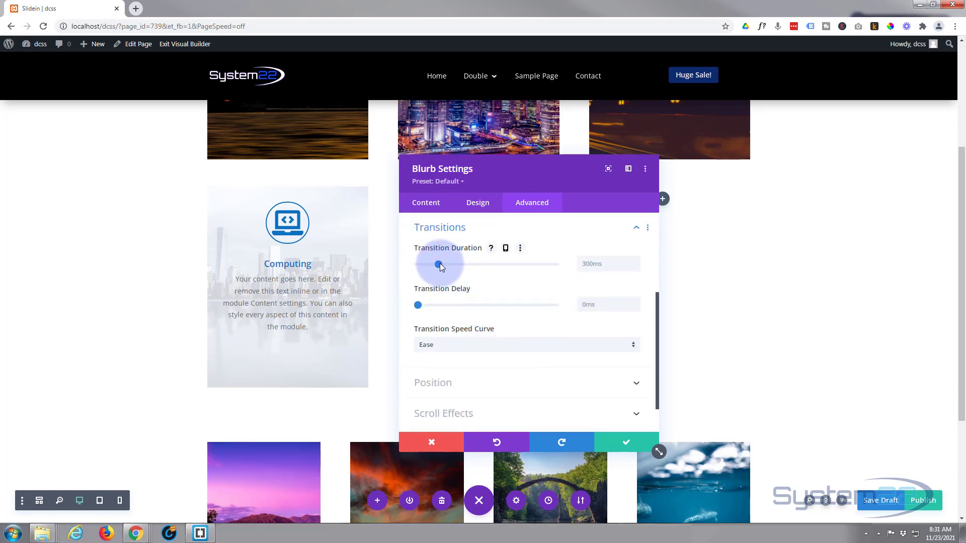
{"action": "left_click_drag", "start_coordinate": [439, 265], "coordinate": [466, 264]}
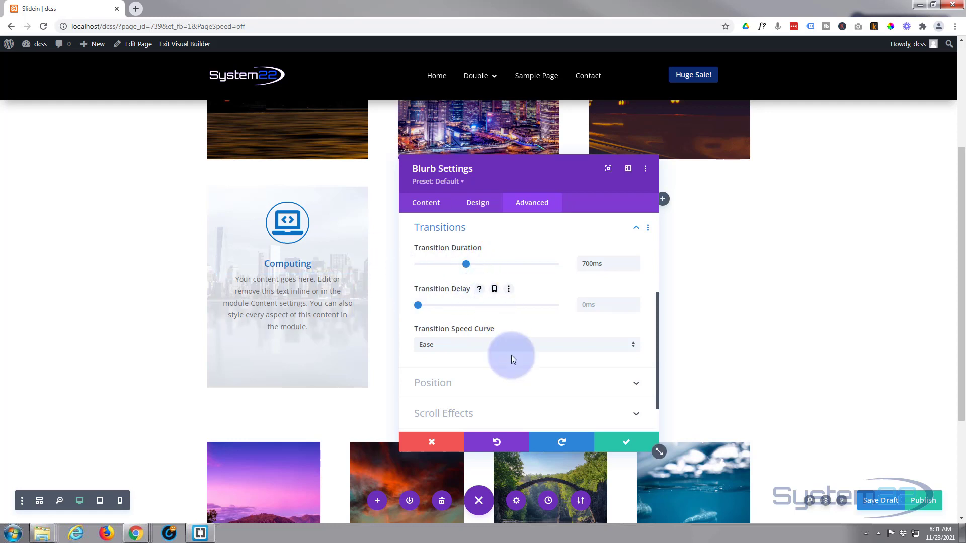
{"action": "left_click", "coordinate": [518, 340]}
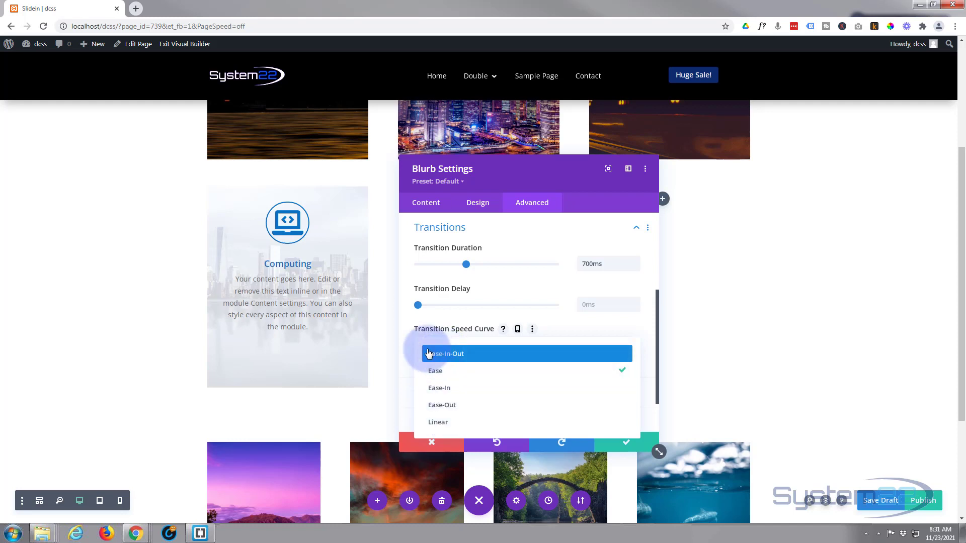
{"action": "left_click", "coordinate": [447, 354]}
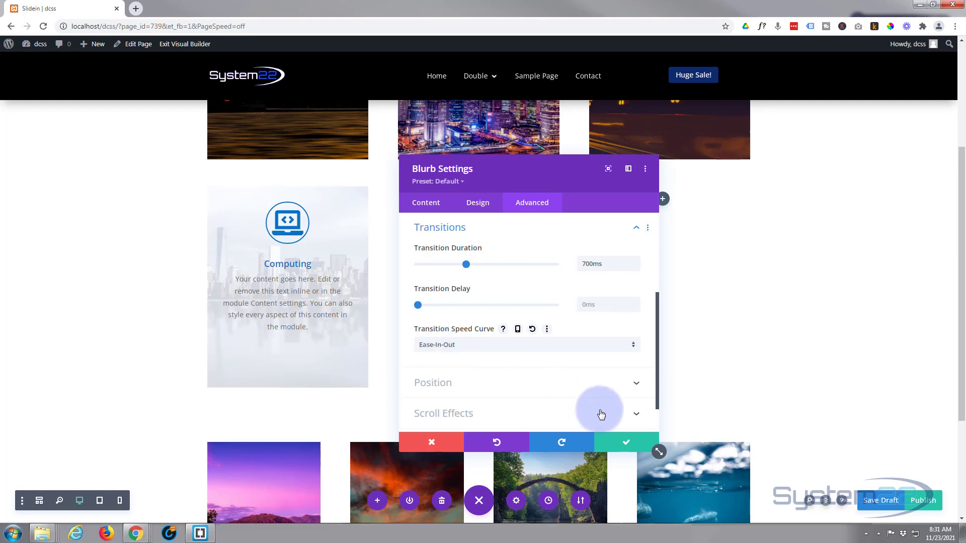
{"action": "left_click", "coordinate": [630, 445]}
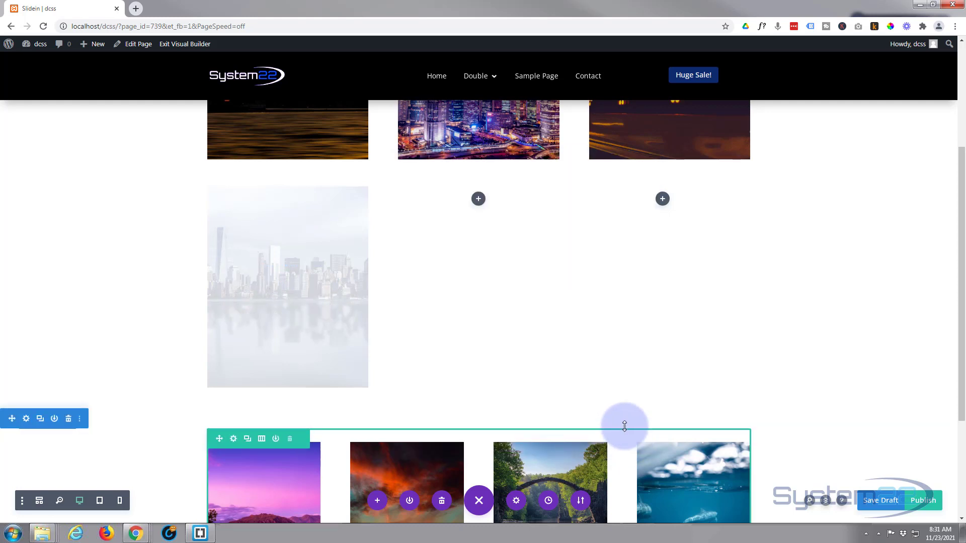
- Save the page as a draft and exit the builder to test the Computing blurb's hover slide-in on the front end
{"action": "left_click", "coordinate": [893, 510]}
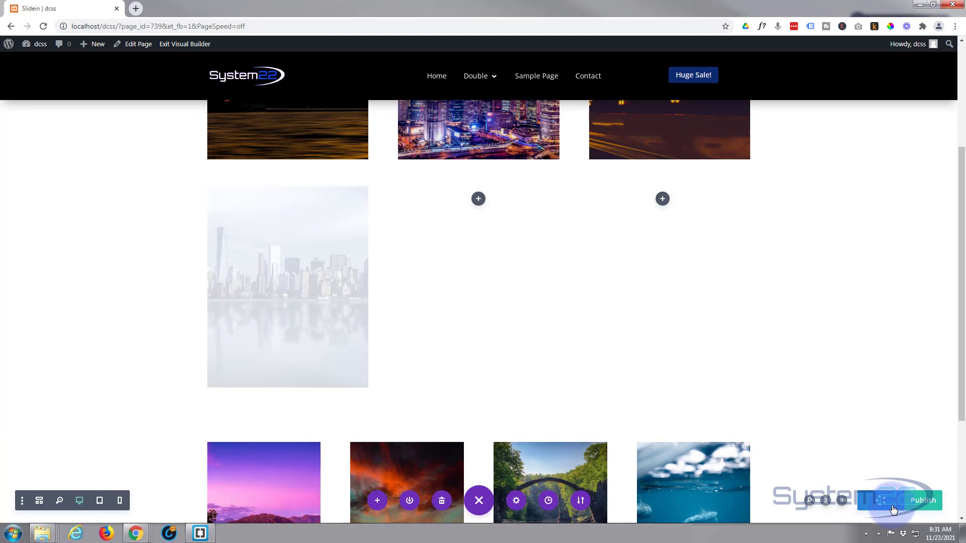
{"action": "left_click", "coordinate": [185, 44]}
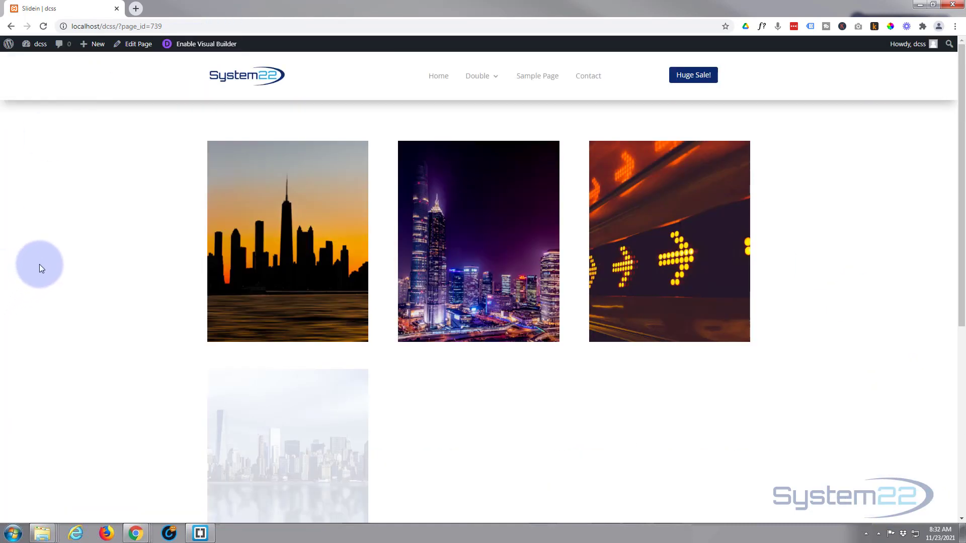
{"action": "scroll", "coordinate": [40, 266], "scroll_direction": "down", "scroll_amount": 4}
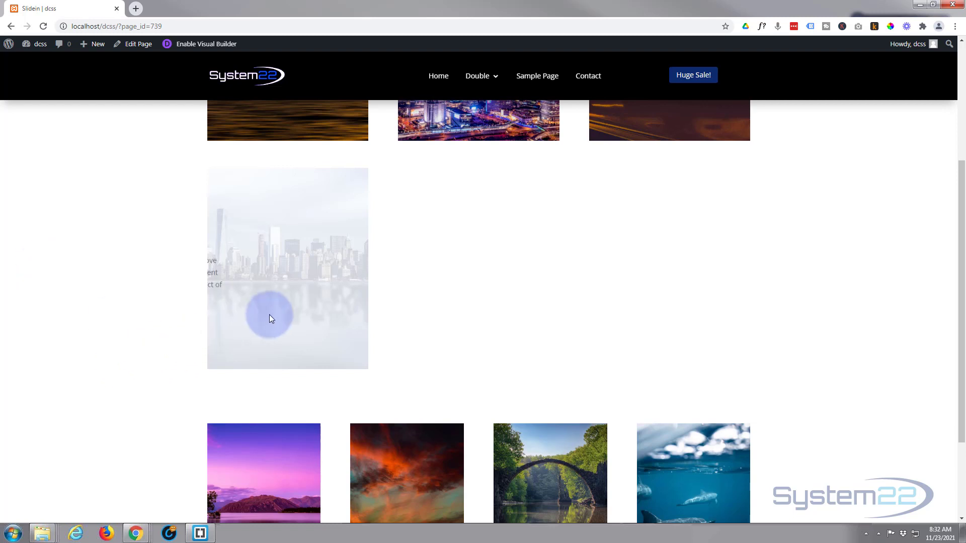
{"action": "mouse_move", "coordinate": [270, 315]}
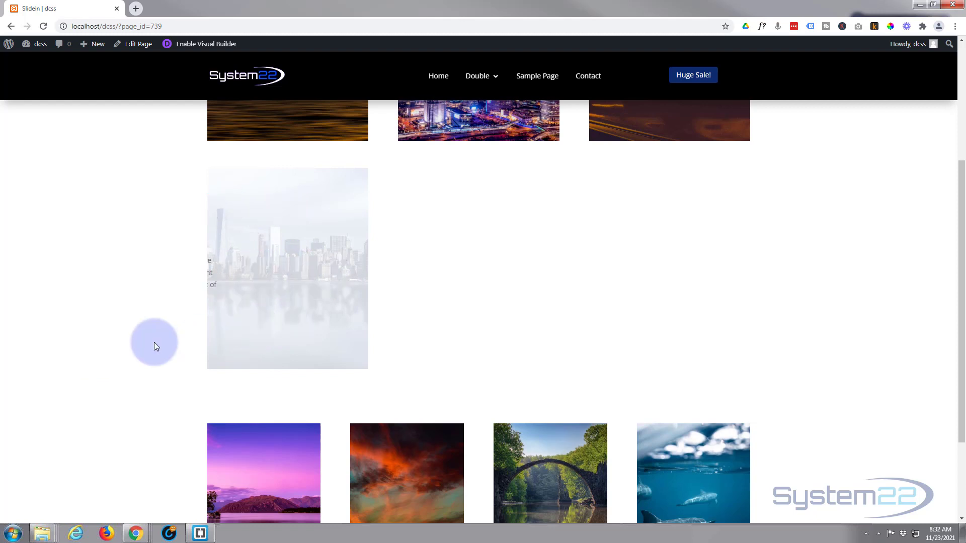
- Reopen the page in the Visual Builder and switch the layout to wireframe view
{"action": "left_click", "coordinate": [201, 44]}
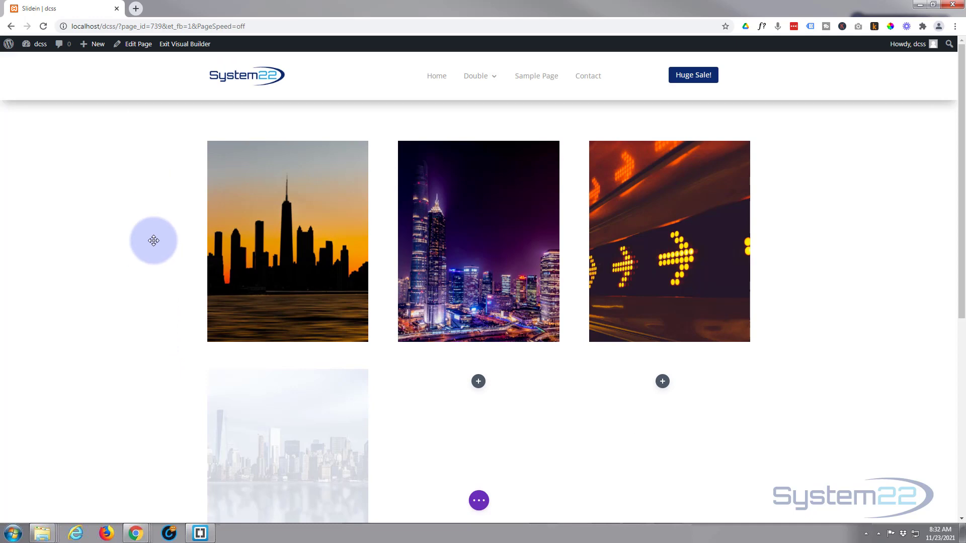
{"action": "scroll", "coordinate": [154, 240], "scroll_direction": "down", "scroll_amount": 4}
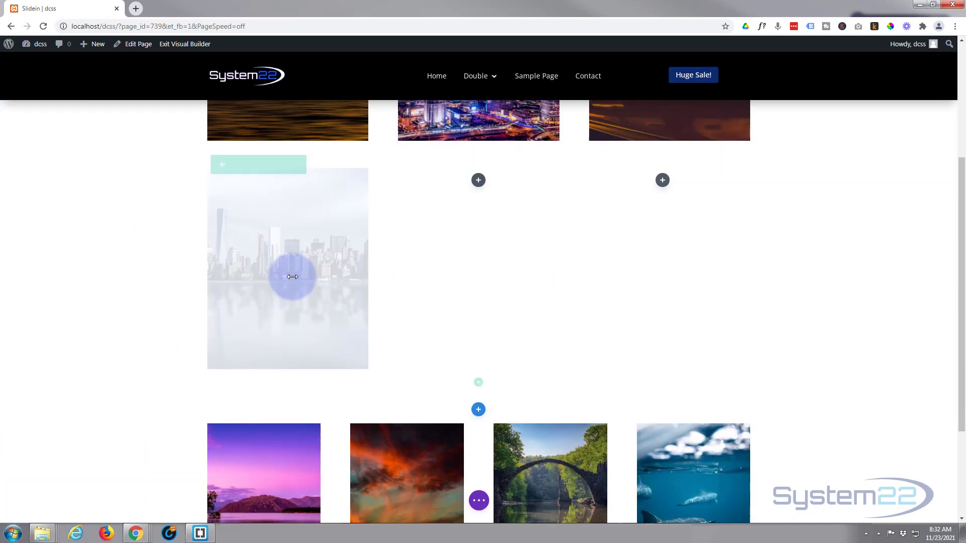
{"action": "mouse_move", "coordinate": [288, 274]}
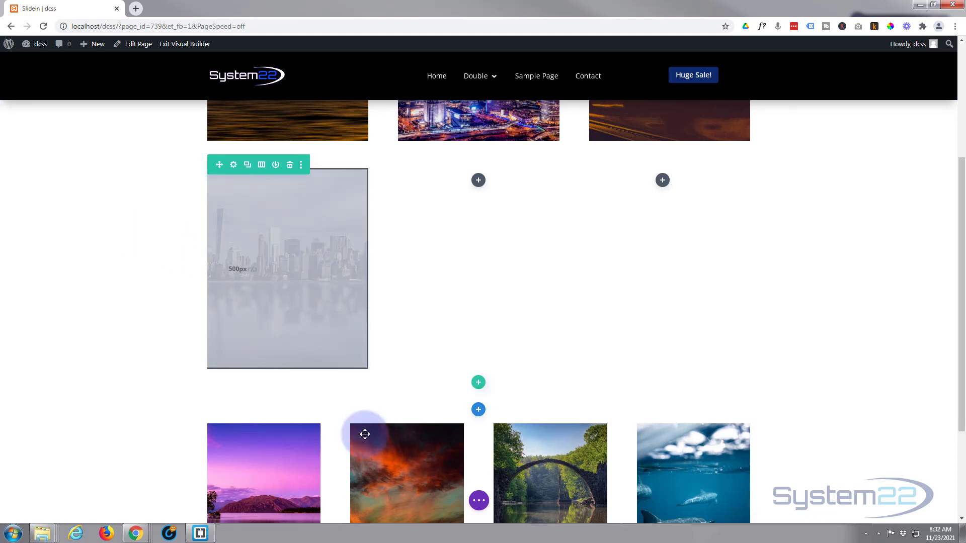
{"action": "left_click", "coordinate": [480, 502]}
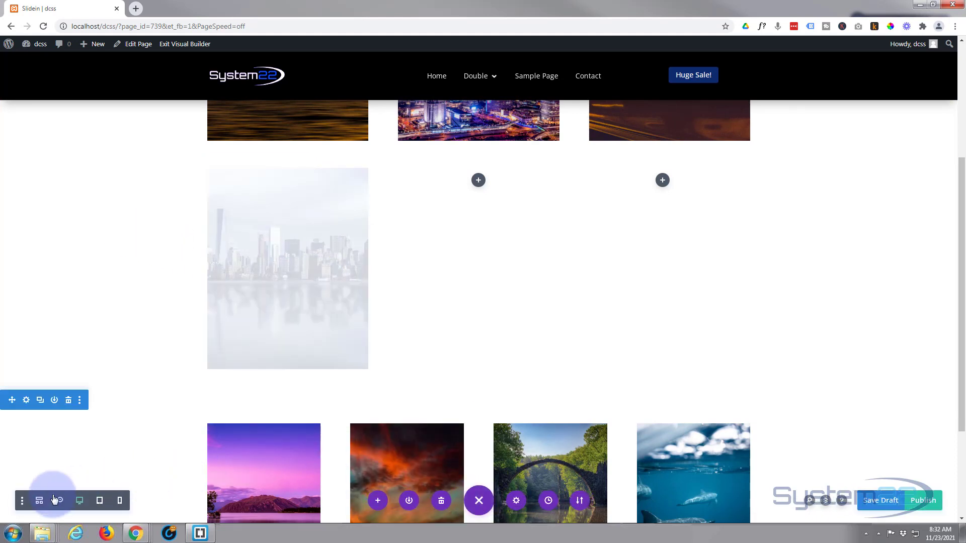
{"action": "left_click", "coordinate": [39, 501]}
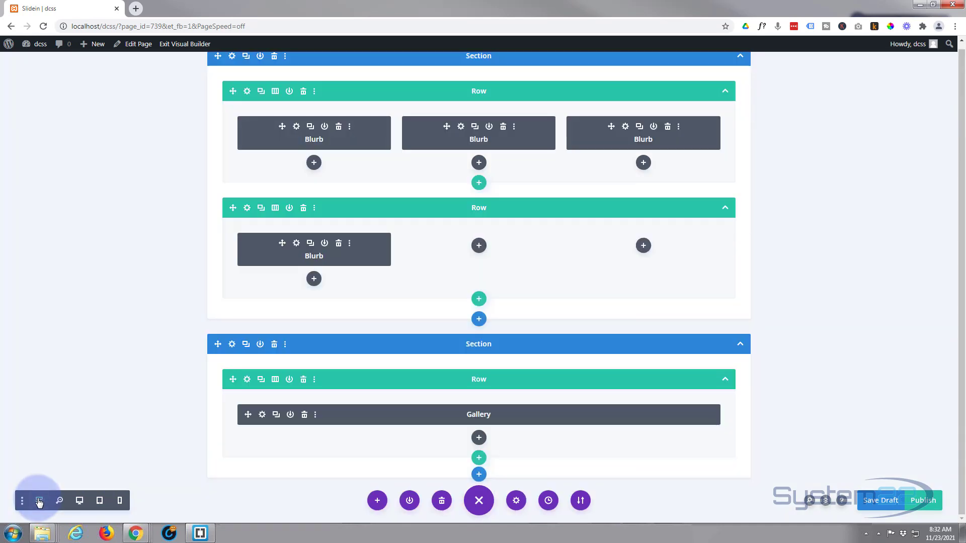
- Enable hover values for the Computing blurb's background and make its default desktop background color fully transparent
{"action": "left_click", "coordinate": [296, 244]}
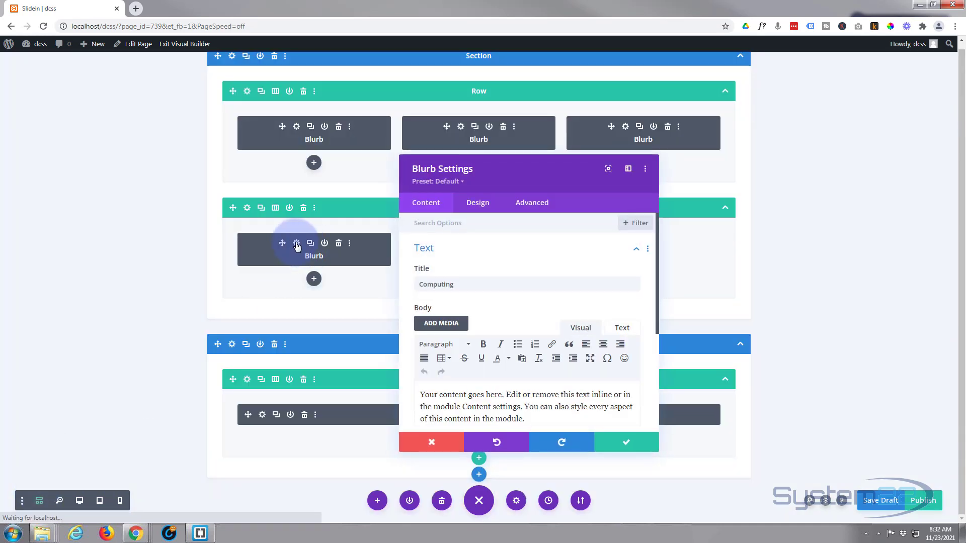
{"action": "scroll", "coordinate": [513, 247], "scroll_direction": "down", "scroll_amount": 5}
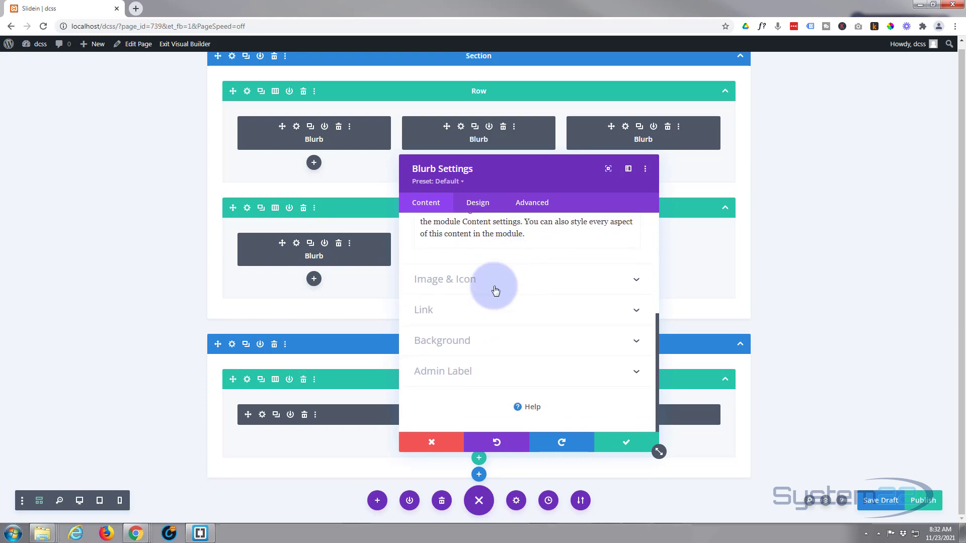
{"action": "left_click", "coordinate": [505, 346]}
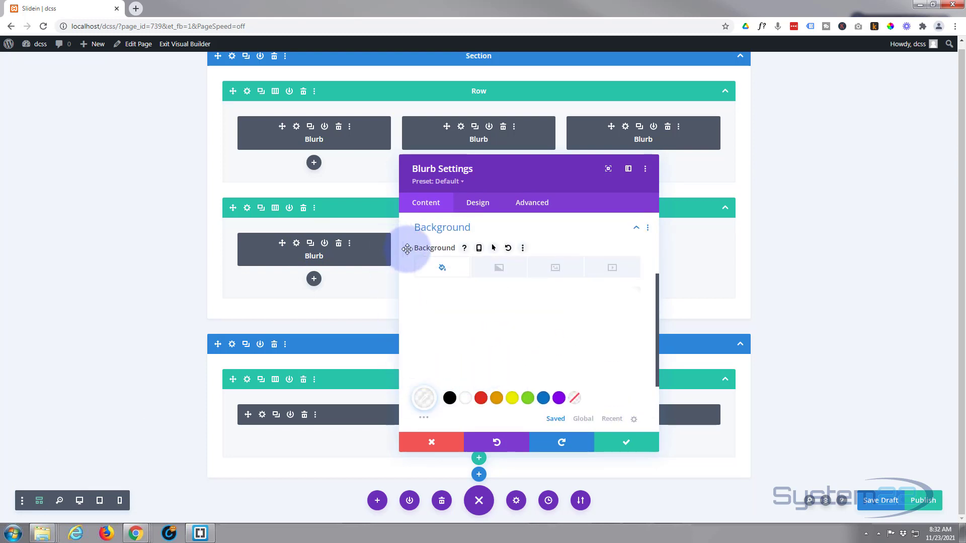
{"action": "left_click", "coordinate": [493, 249]}
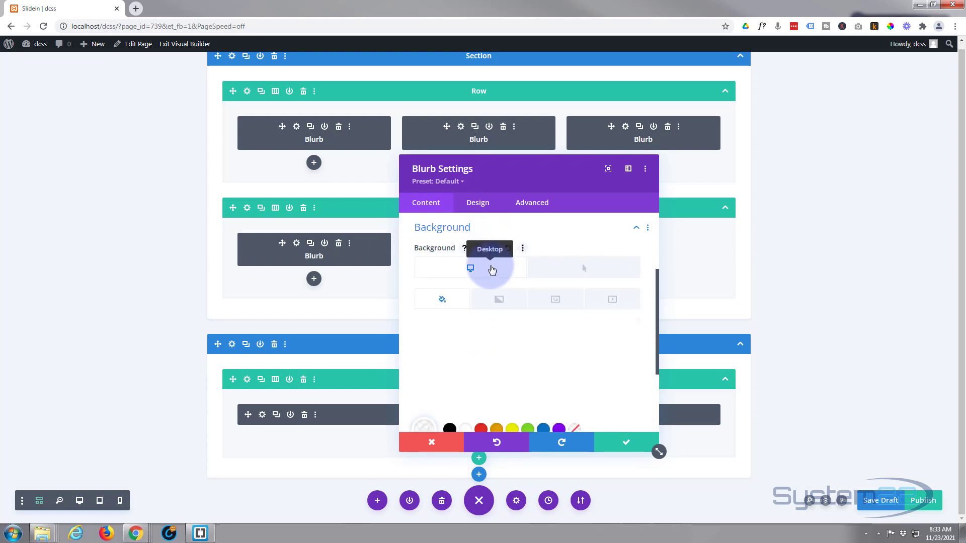
{"action": "left_click", "coordinate": [492, 271]}
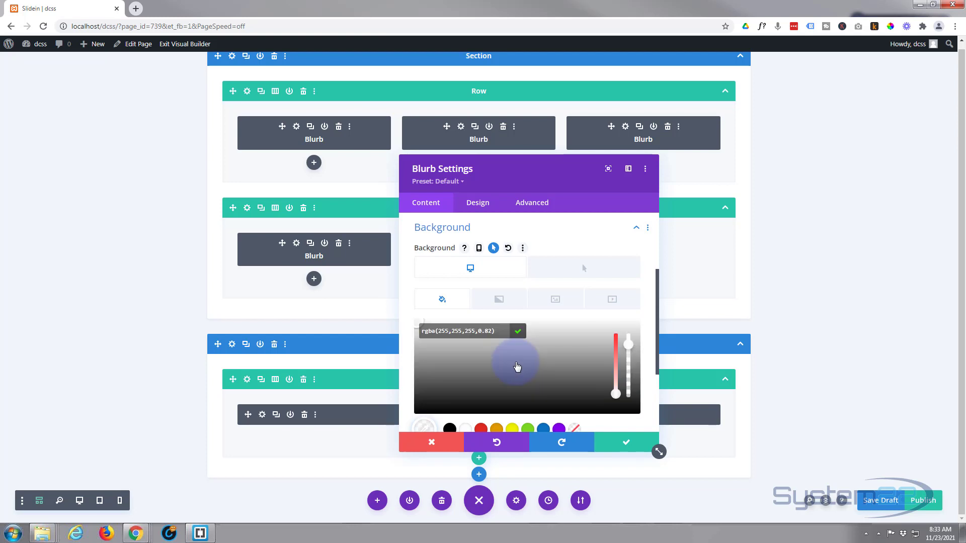
{"action": "left_click_drag", "start_coordinate": [622, 354], "coordinate": [564, 424]}
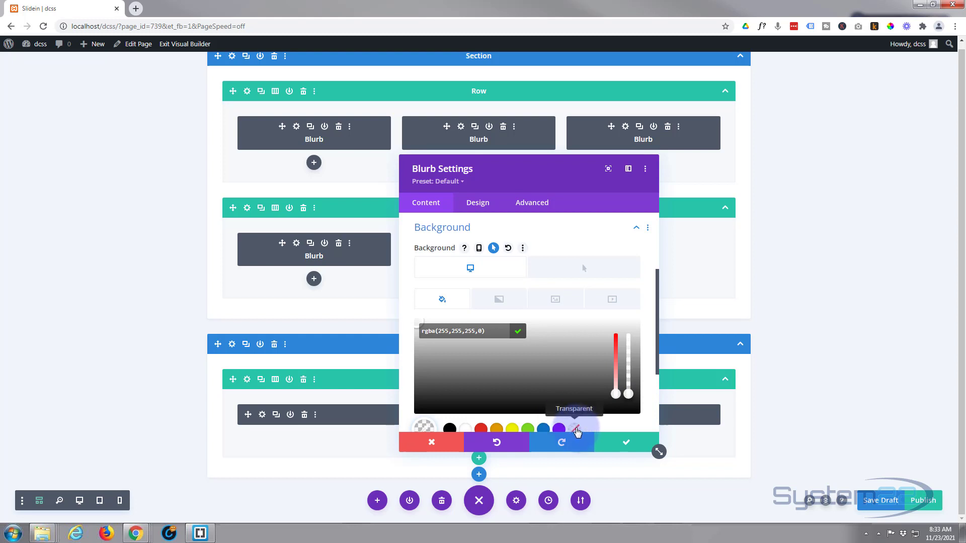
{"action": "left_click", "coordinate": [576, 429]}
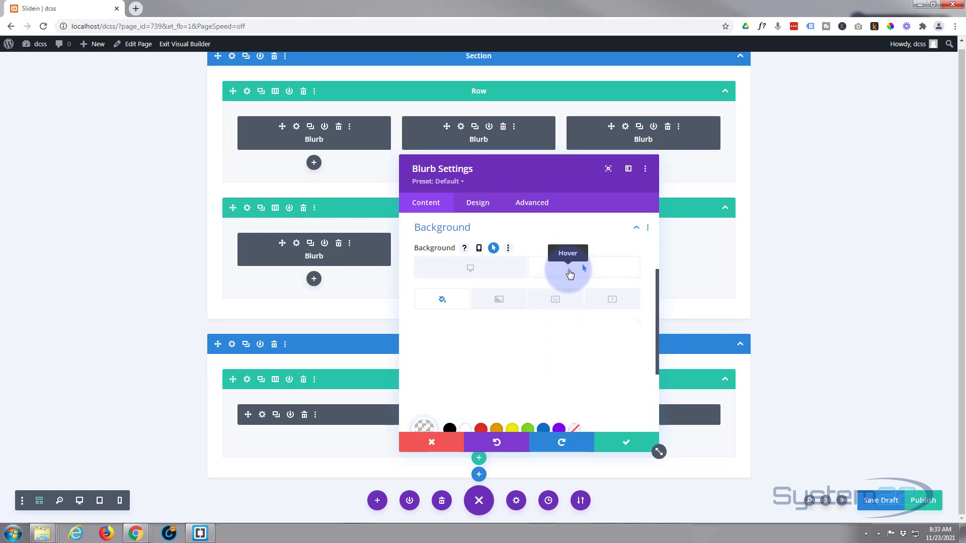
- Set the Computing blurb's hover background to white at 82% opacity, rgba(255,255,255,0.82)
{"action": "left_click", "coordinate": [466, 431]}
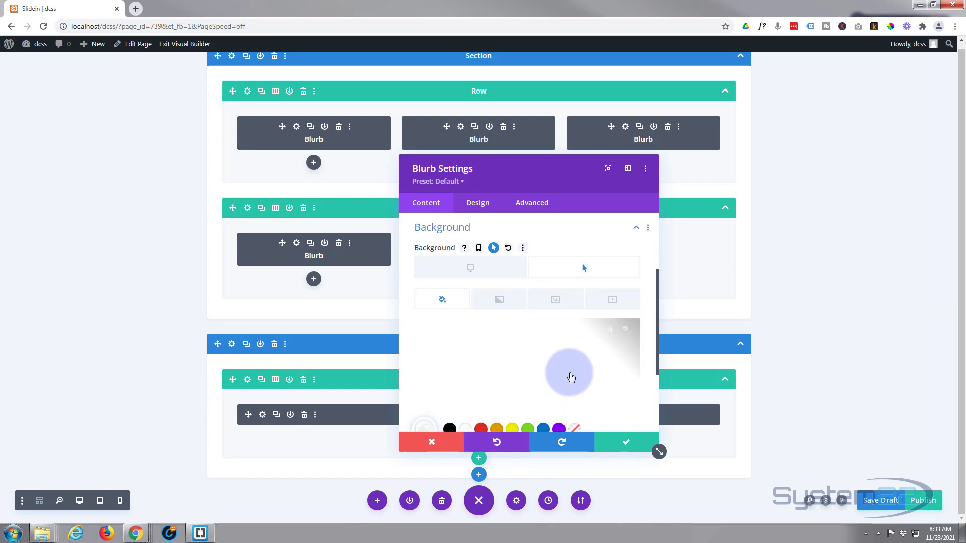
{"action": "left_click", "coordinate": [630, 335]}
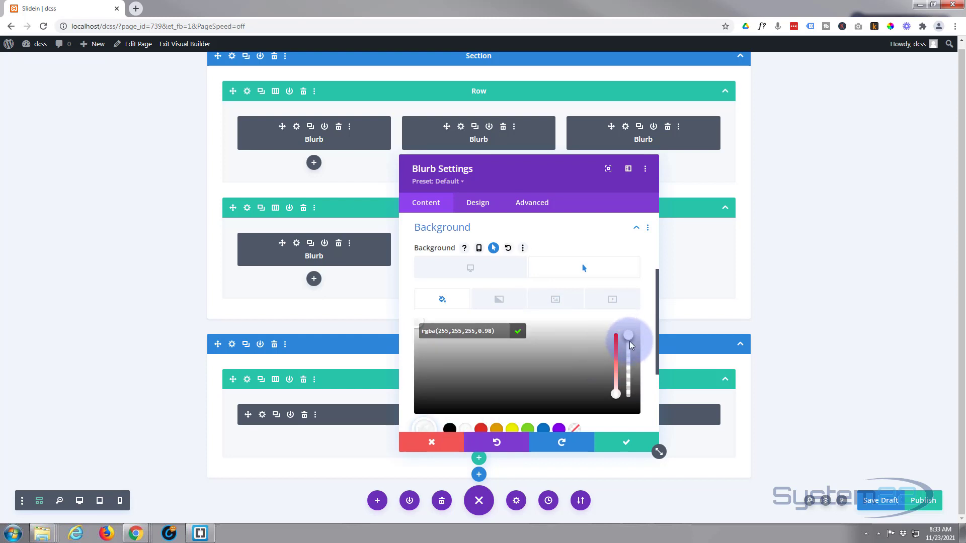
{"action": "left_click_drag", "start_coordinate": [630, 346], "coordinate": [631, 355]}
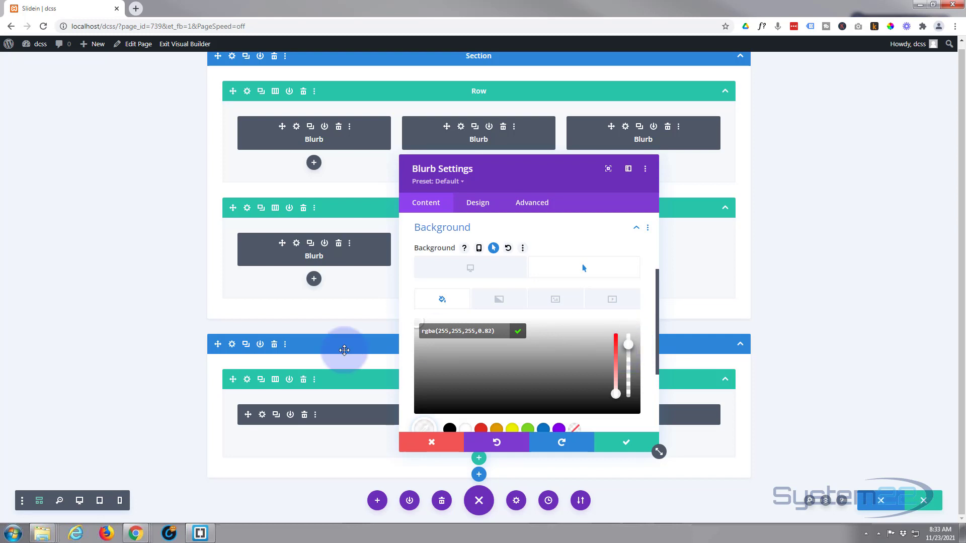
- Preview the Computing blurb's default and hover backgrounds in desktop view, and save the blurb settings
{"action": "left_click", "coordinate": [79, 502]}
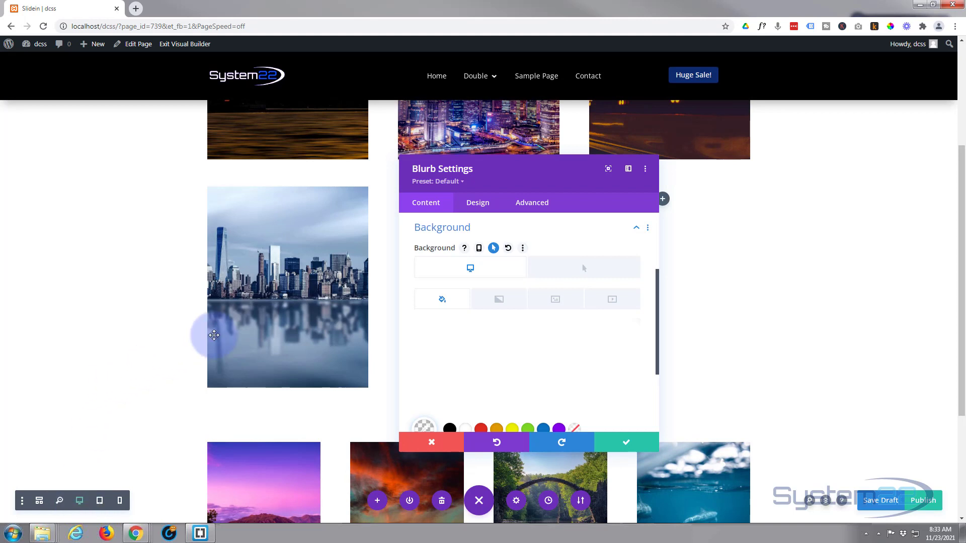
{"action": "left_click", "coordinate": [574, 273]}
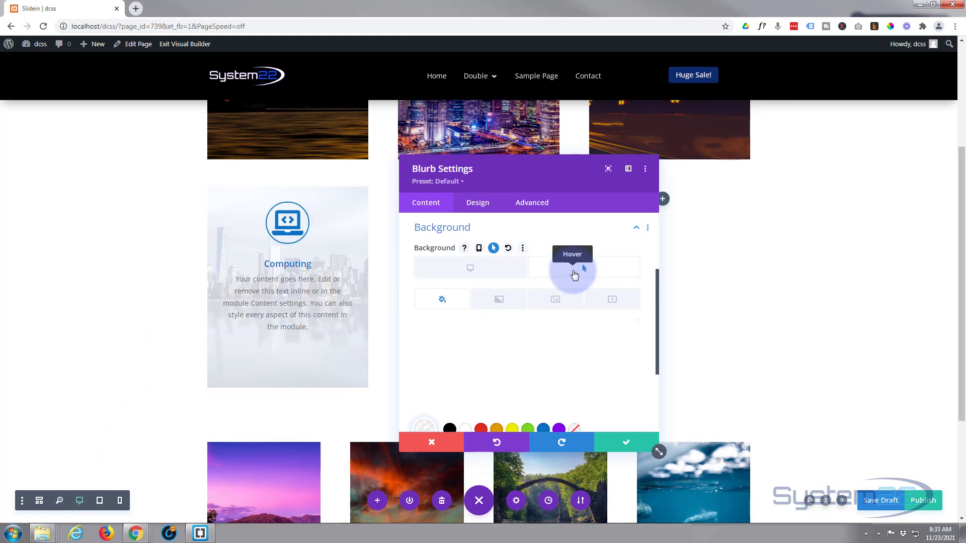
{"action": "left_click", "coordinate": [486, 274]}
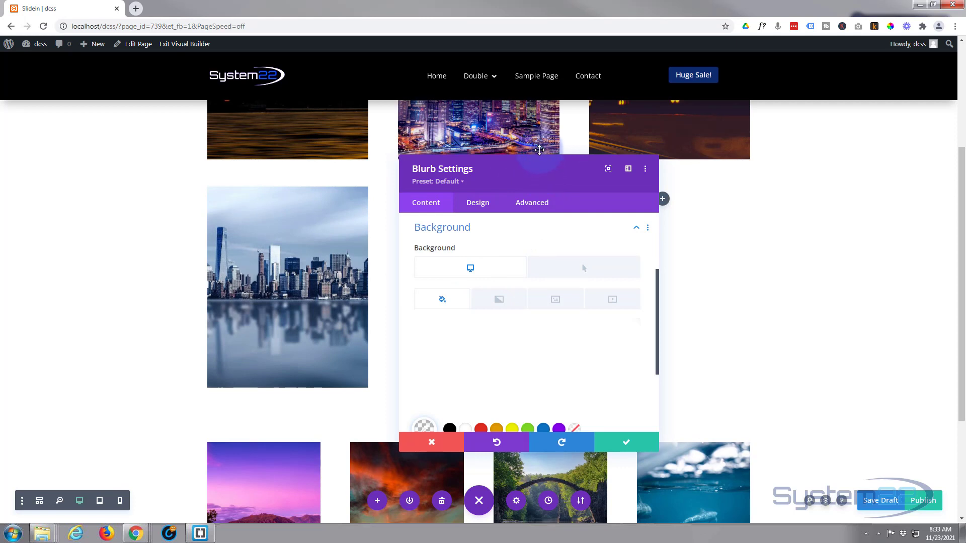
{"action": "left_click", "coordinate": [628, 445]}
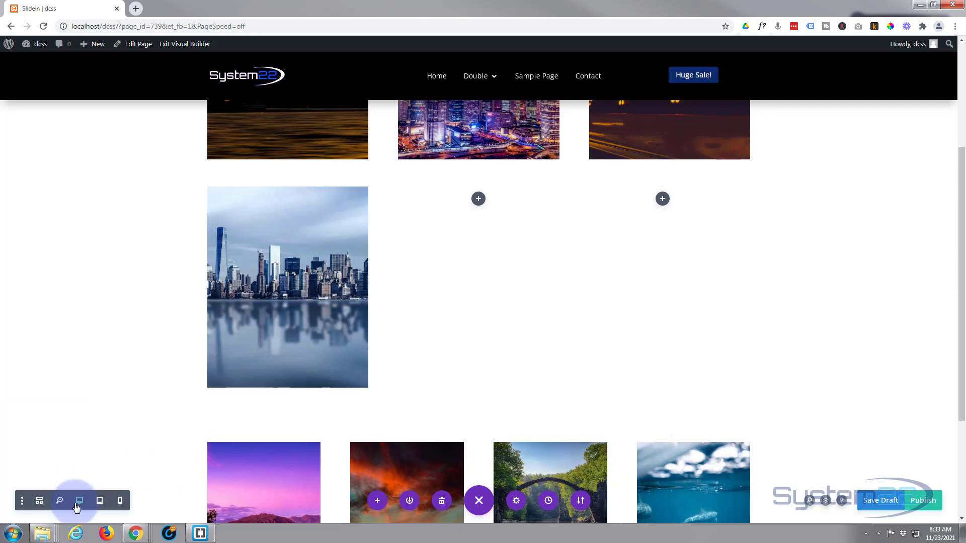
- In wireframe view, duplicate the Computing blurb and move the copy into the second column of the same row
{"action": "left_click", "coordinate": [39, 502]}
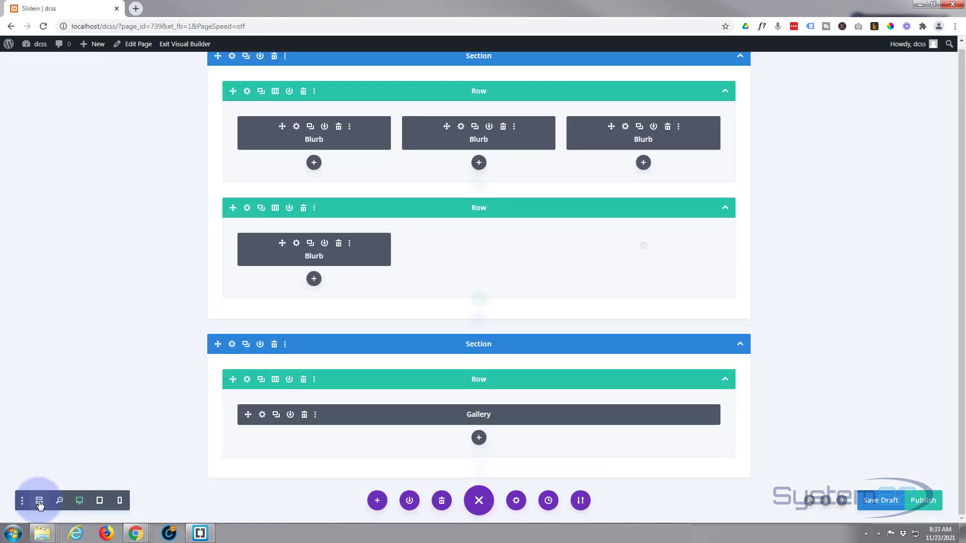
{"action": "left_click", "coordinate": [309, 246]}
{"action": "left_click_drag", "start_coordinate": [281, 244], "coordinate": [459, 245]}
- Change the title of the copied blurb in the second column to Servers
{"action": "left_click", "coordinate": [462, 245]}
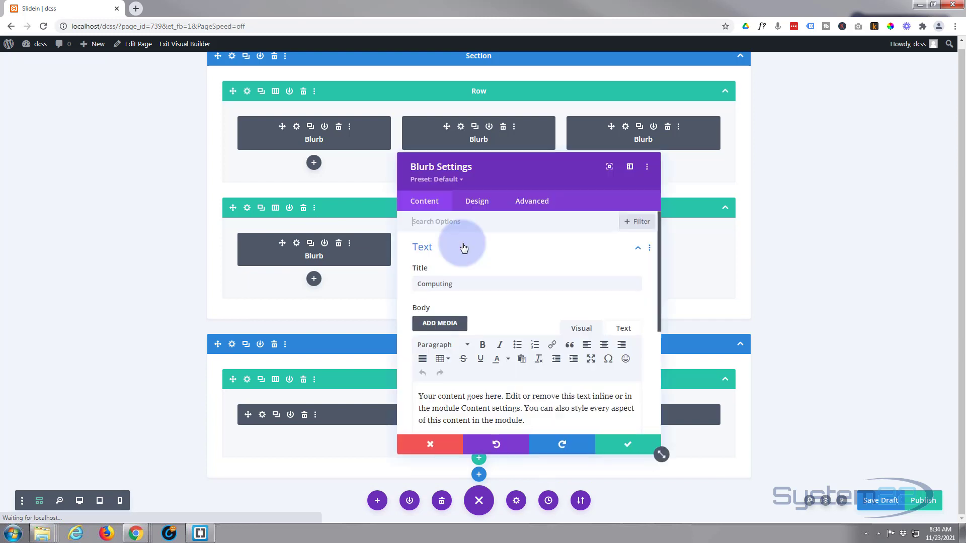
{"action": "left_click_drag", "start_coordinate": [462, 287], "coordinate": [411, 291]}
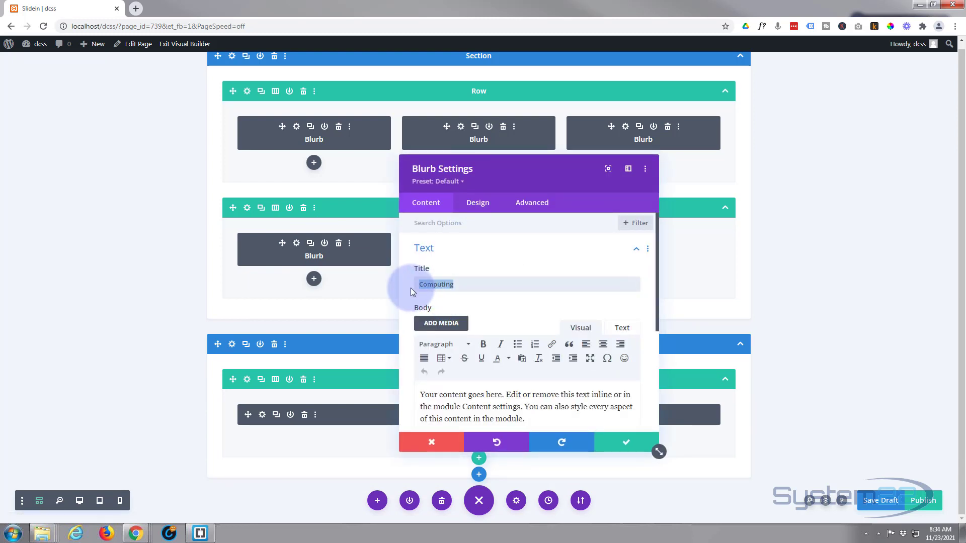
{"action": "type", "text": "Servers"}
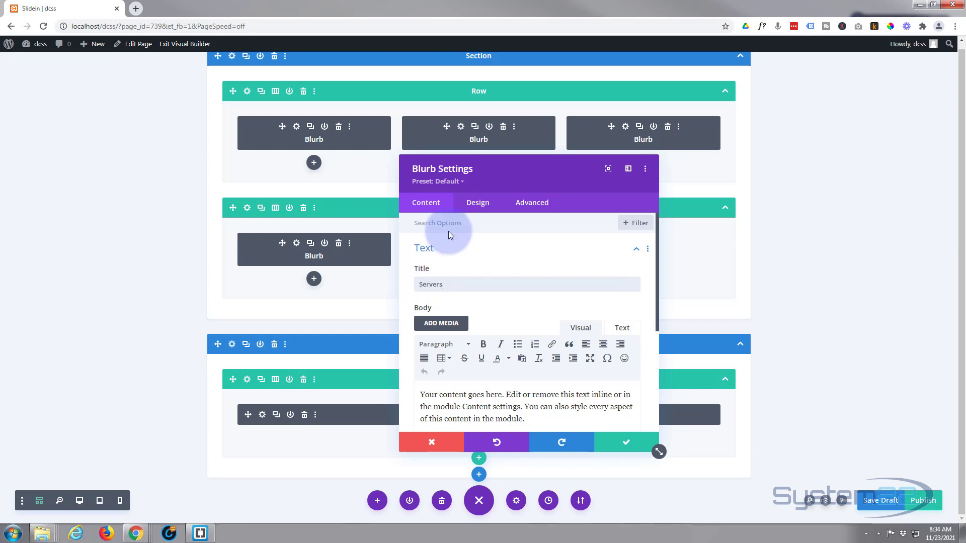
- Repeat the sentence "You can also style every aspect of this content in the module." at the end of the Servers blurb's body text
{"action": "scroll", "coordinate": [565, 340], "scroll_direction": "down", "scroll_amount": 2}
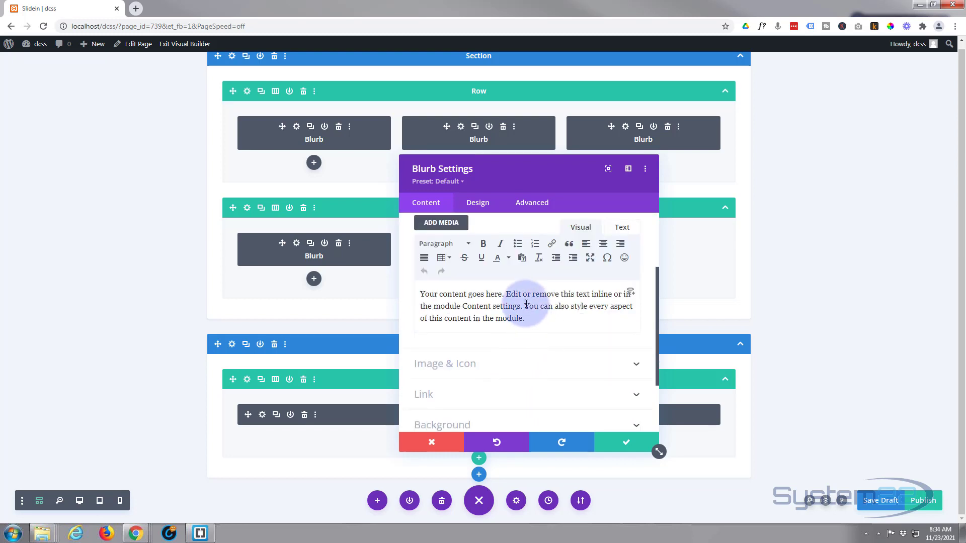
{"action": "left_click_drag", "start_coordinate": [525, 306], "coordinate": [542, 317]}
{"action": "key", "text": "ctrl+c"}
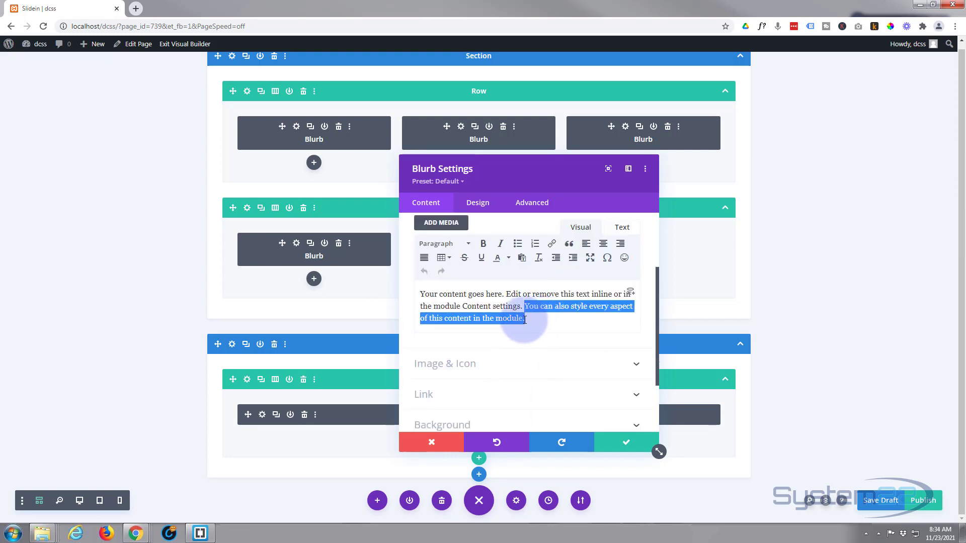
{"action": "left_click", "coordinate": [552, 319]}
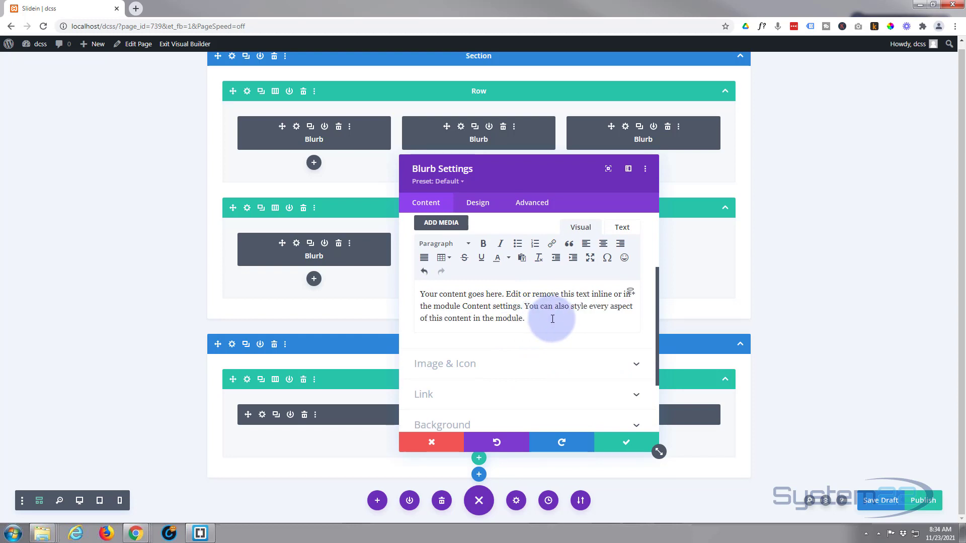
{"action": "key", "text": "ctrl+v"}
- Choose a different icon for the Servers blurb from the icon library, and save the blurb settings
{"action": "scroll", "coordinate": [561, 317], "scroll_direction": "down", "scroll_amount": 2}
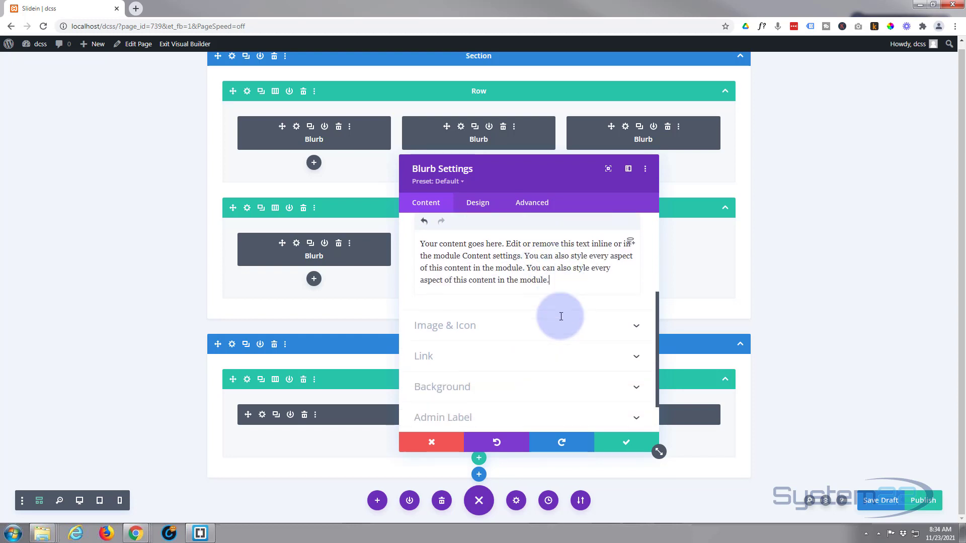
{"action": "left_click", "coordinate": [522, 288]}
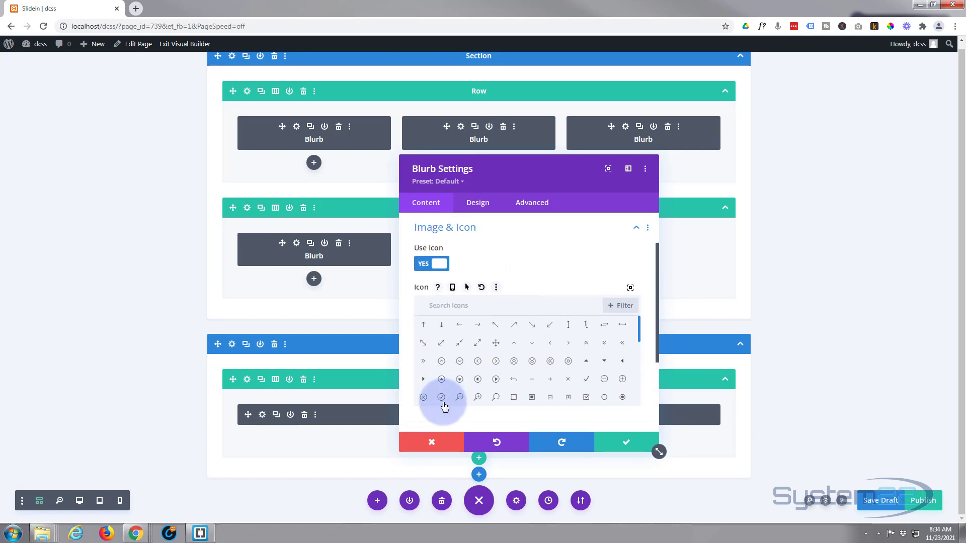
{"action": "left_click", "coordinate": [460, 398]}
{"action": "scroll", "coordinate": [524, 352], "scroll_direction": "down", "scroll_amount": 5}
{"action": "left_click_drag", "start_coordinate": [657, 321], "coordinate": [643, 381]}
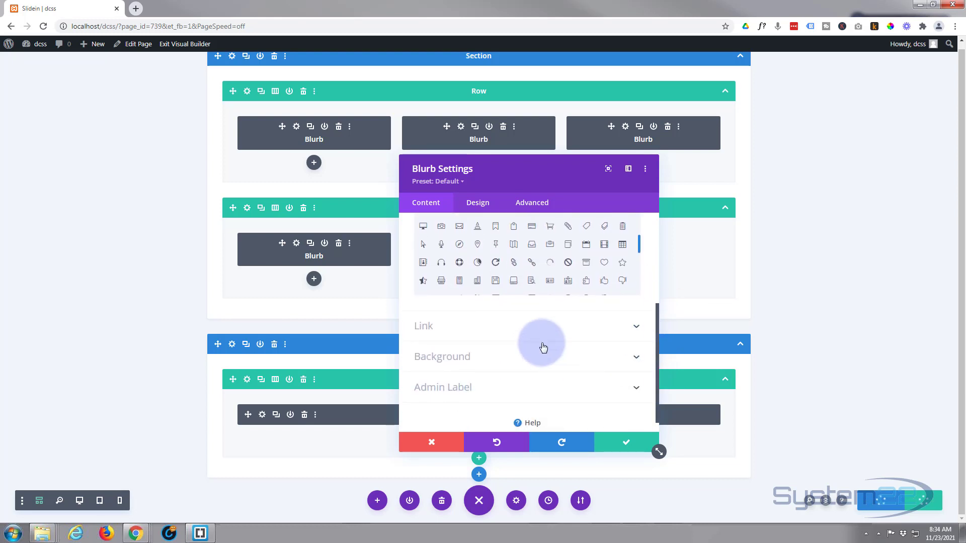
{"action": "left_click", "coordinate": [631, 445]}
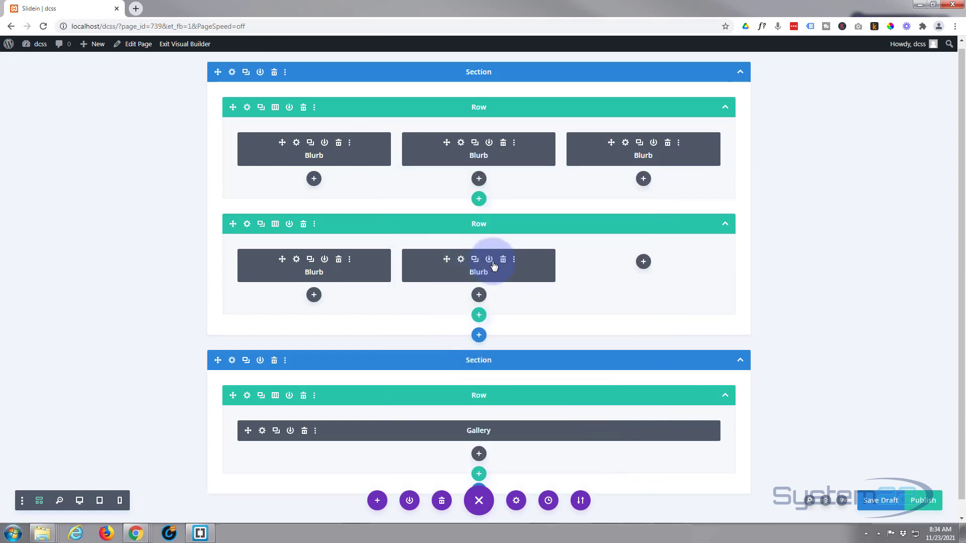
- Set the neon-lit alley image u6-scaled.jpg as the background image of the second column in the lower blurb row
{"action": "left_click", "coordinate": [247, 224]}
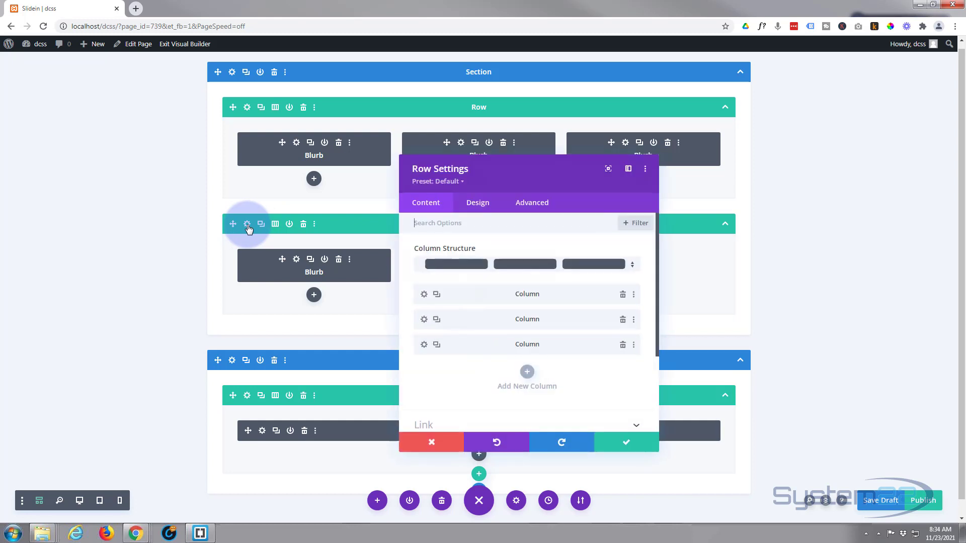
{"action": "left_click", "coordinate": [424, 321]}
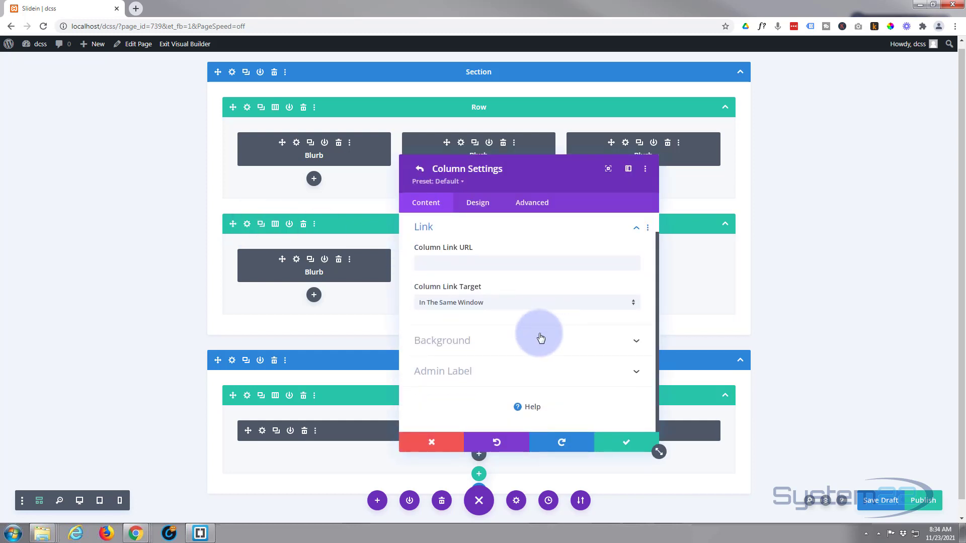
{"action": "left_click", "coordinate": [539, 334]}
{"action": "left_click", "coordinate": [562, 271]}
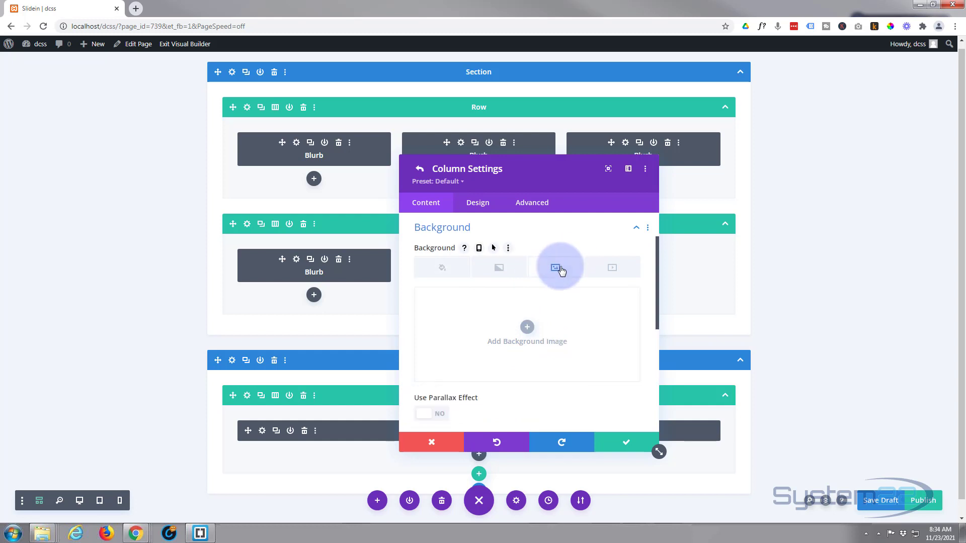
{"action": "left_click", "coordinate": [535, 332]}
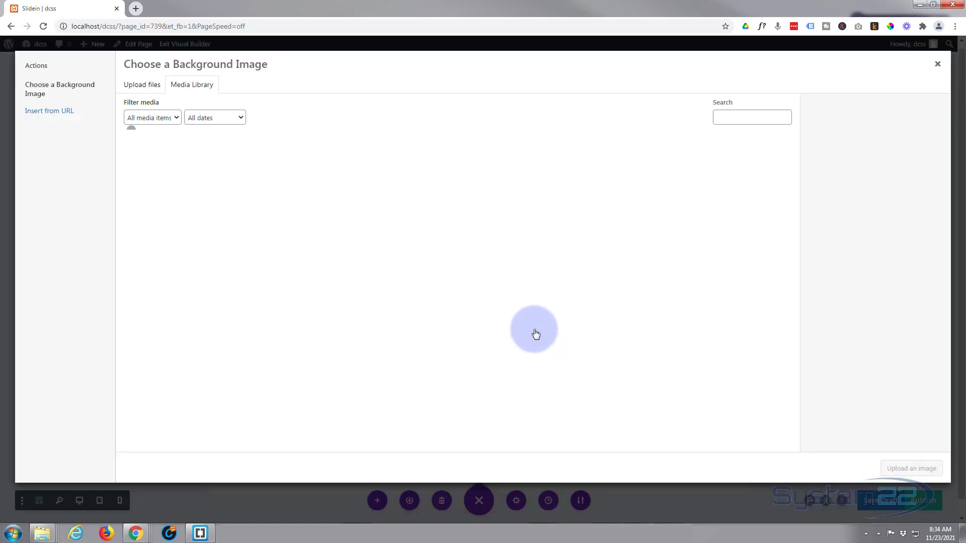
{"action": "left_click", "coordinate": [597, 251]}
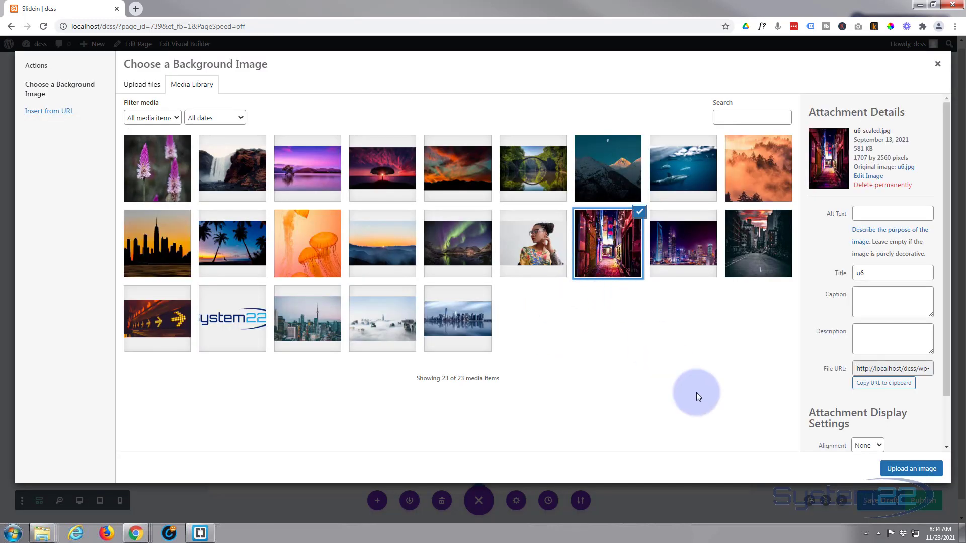
{"action": "left_click", "coordinate": [901, 469]}
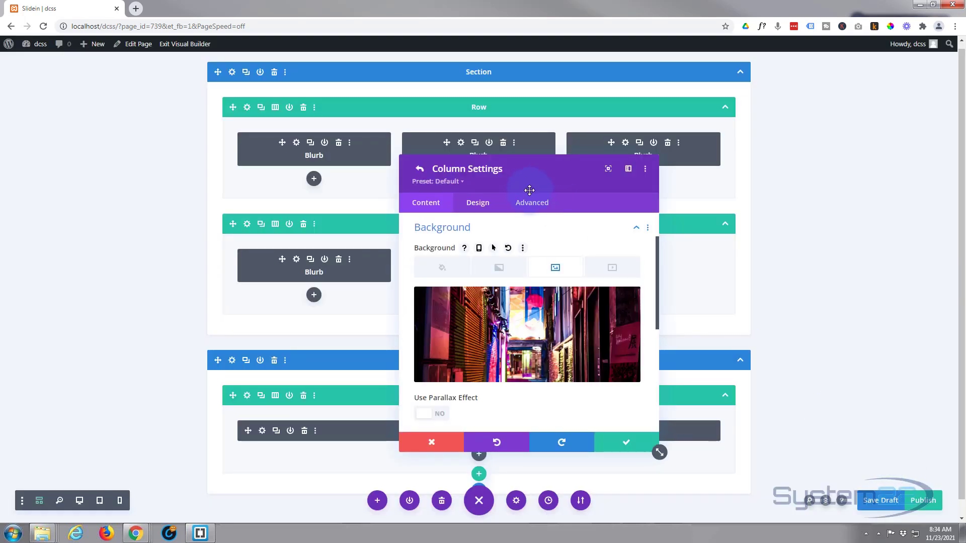
- Set the second column's horizontal and vertical overflow to Hidden, and save the column and row settings
{"action": "left_click", "coordinate": [527, 207]}
{"action": "scroll", "coordinate": [523, 312], "scroll_direction": "down", "scroll_amount": 2}
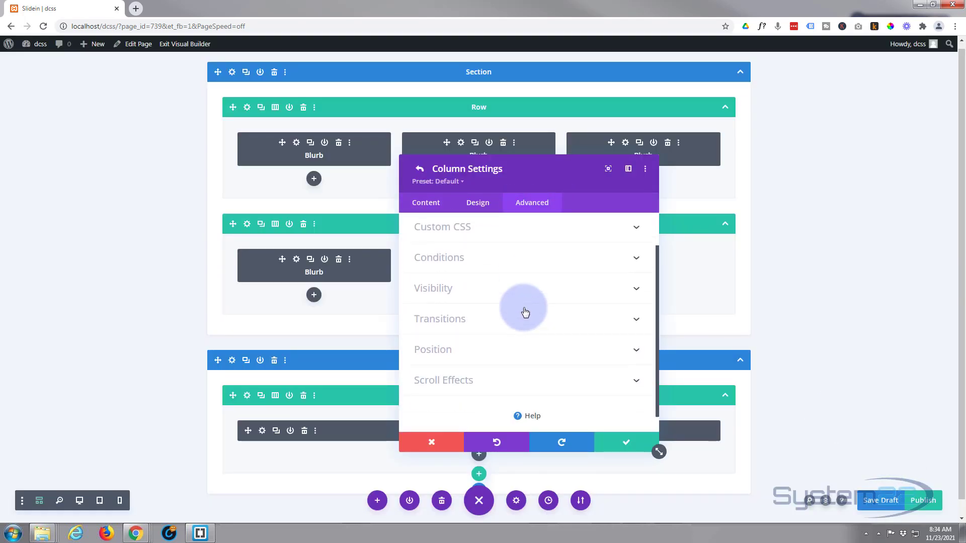
{"action": "left_click", "coordinate": [488, 281]}
{"action": "left_click", "coordinate": [478, 335]}
{"action": "left_click", "coordinate": [464, 395]}
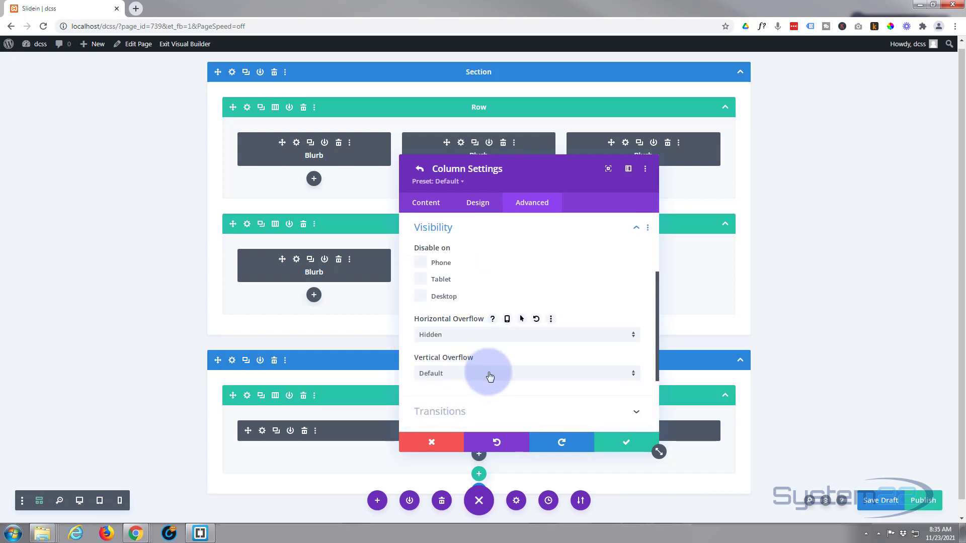
{"action": "left_click", "coordinate": [488, 375]}
{"action": "left_click", "coordinate": [482, 434]}
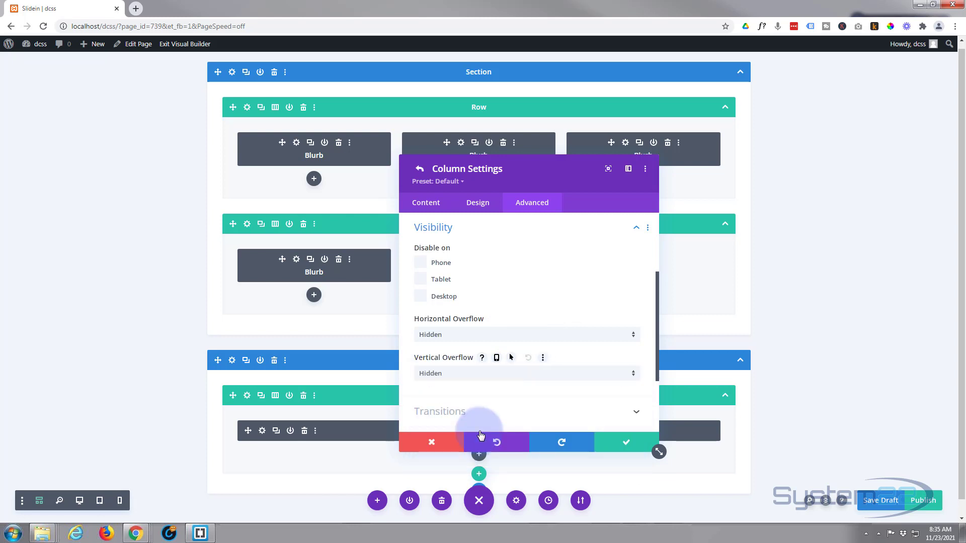
{"action": "left_click", "coordinate": [632, 448]}
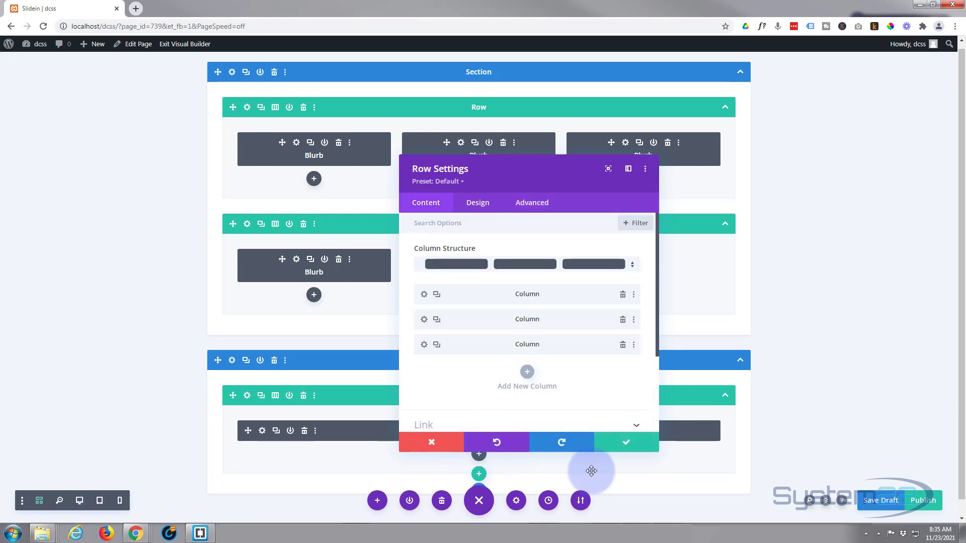
{"action": "left_click", "coordinate": [624, 447]}
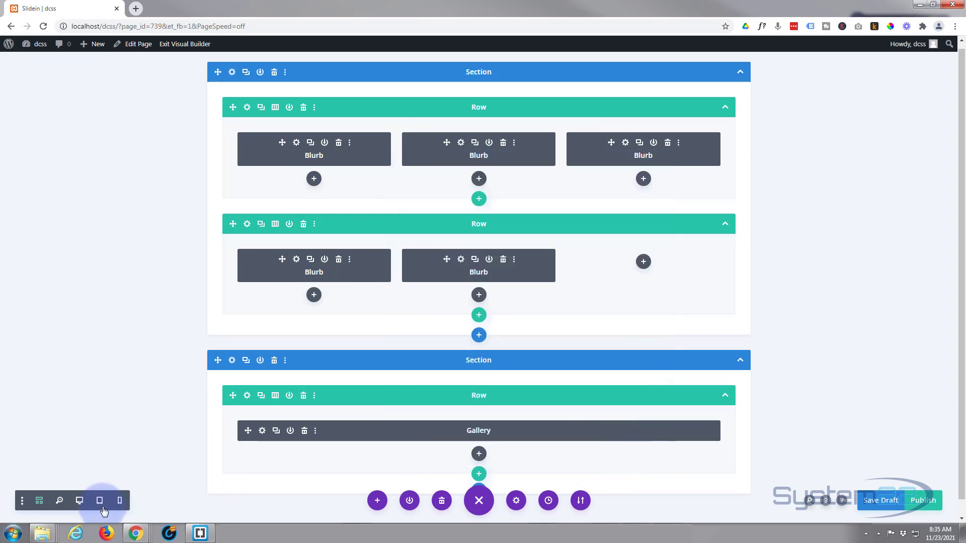
- Return to desktop view, exit the Visual Builder, and check the hover slide-in of the Computing and Servers blurbs on the live page
{"action": "left_click", "coordinate": [80, 501]}
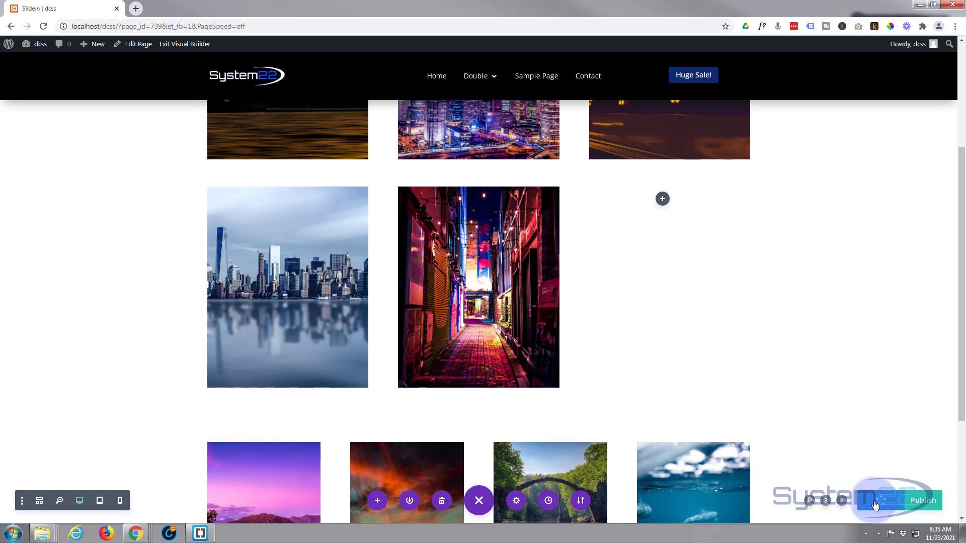
{"action": "left_click", "coordinate": [178, 44]}
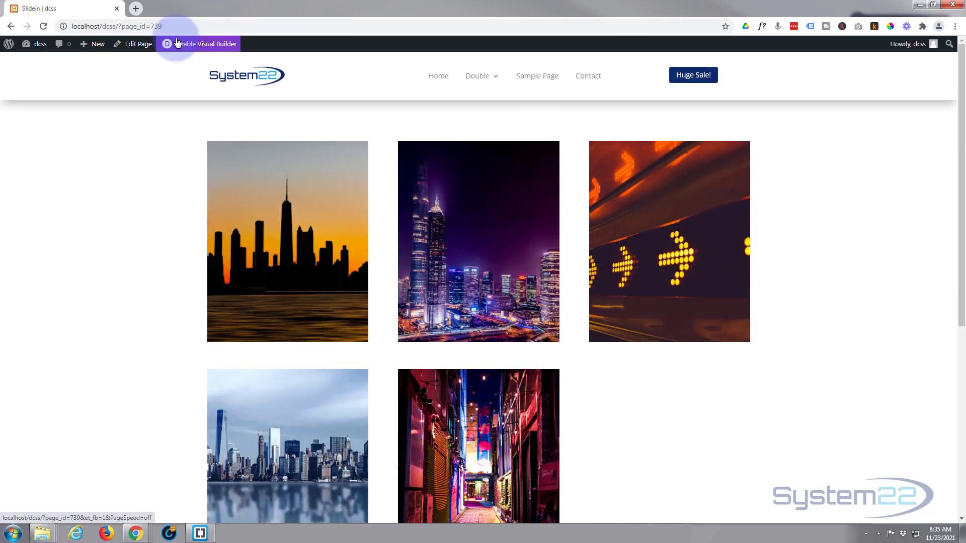
{"action": "scroll", "coordinate": [77, 182], "scroll_direction": "down", "scroll_amount": 4}
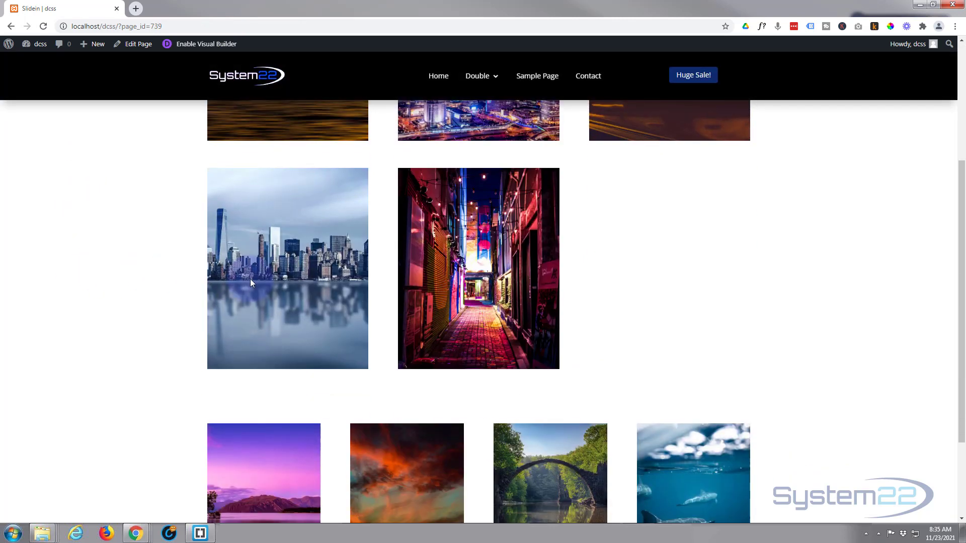
{"action": "mouse_move", "coordinate": [250, 282]}
{"action": "mouse_move", "coordinate": [430, 276]}
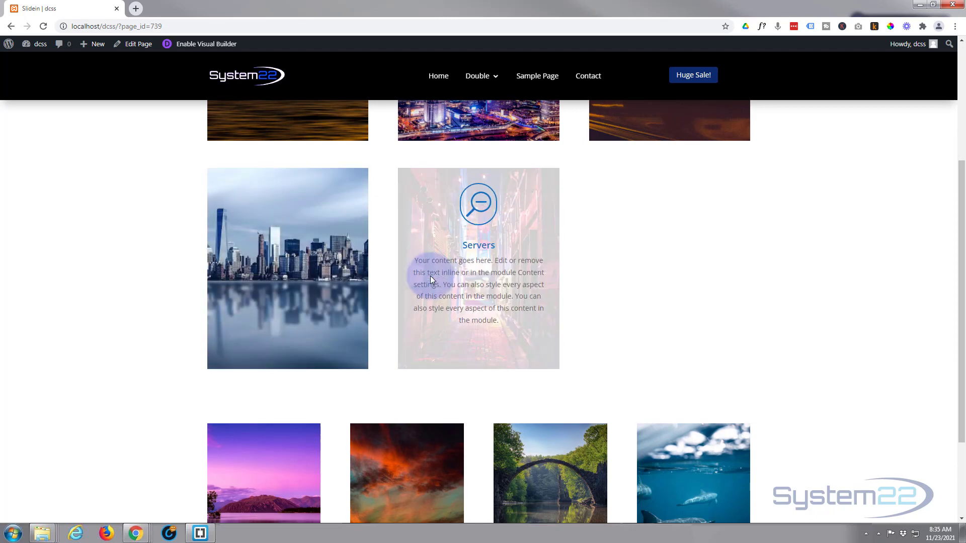
{"action": "mouse_move", "coordinate": [316, 280]}
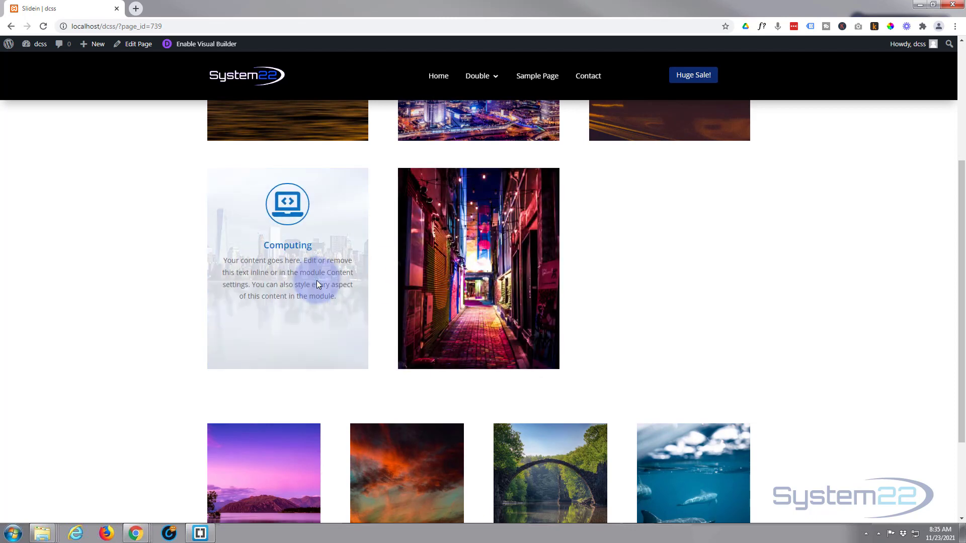
{"action": "mouse_move", "coordinate": [481, 228]}
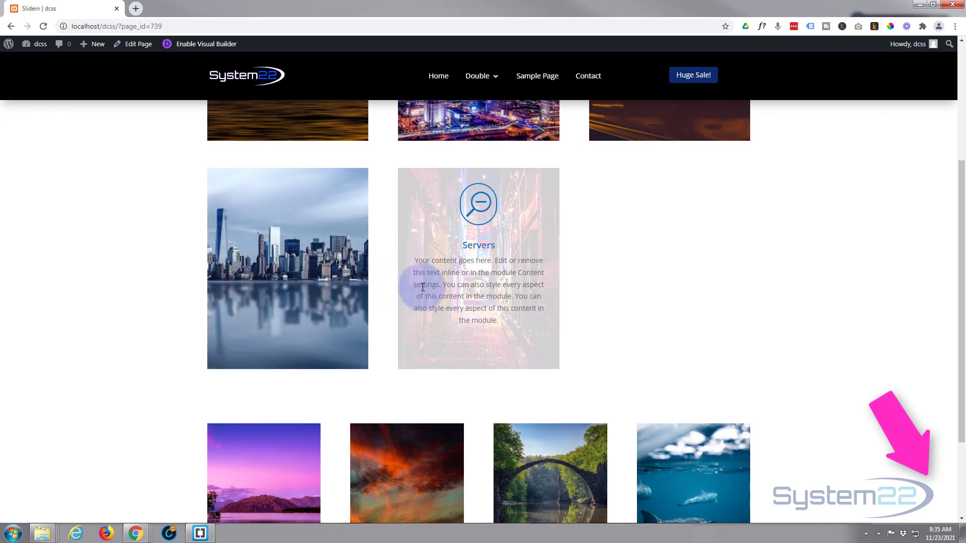
{"action": "scroll", "coordinate": [105, 337], "scroll_direction": "up", "scroll_amount": 4}
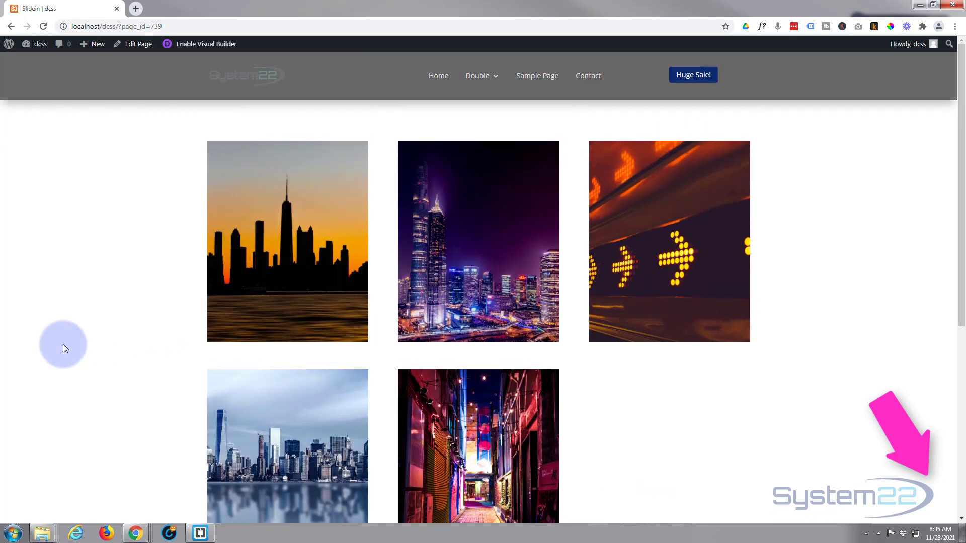